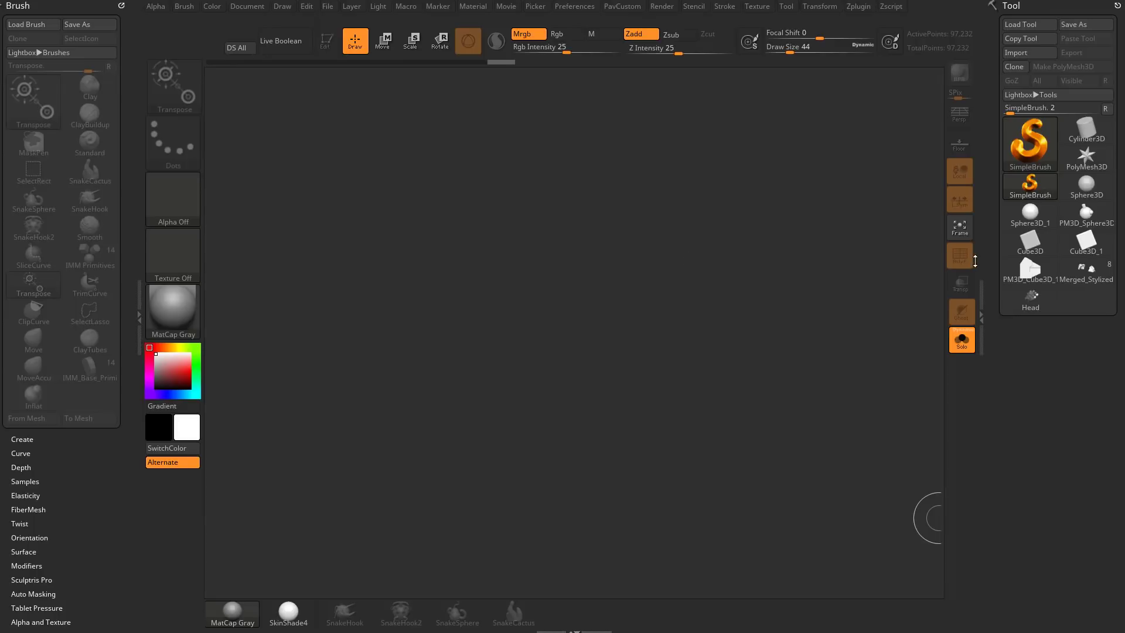
Step: Draw the PolyMesh3D star on the empty canvas and make it editable
{"action": "left_click", "coordinate": [1086, 157]}
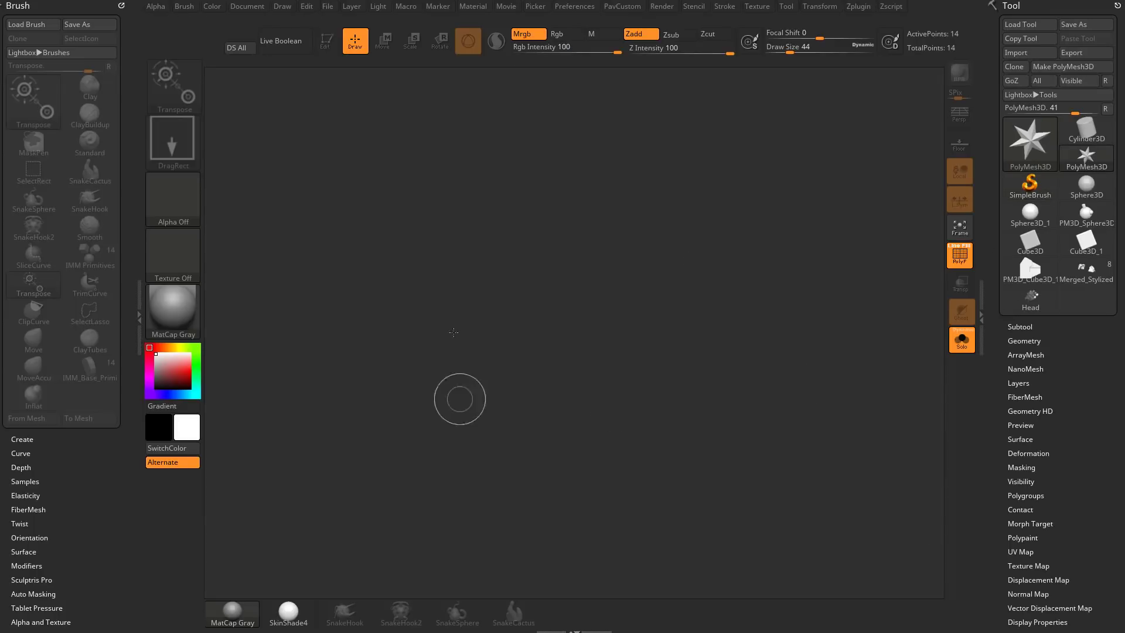
{"action": "left_click_drag", "start_coordinate": [498, 311], "coordinate": [551, 404]}
{"action": "left_click", "coordinate": [325, 41]}
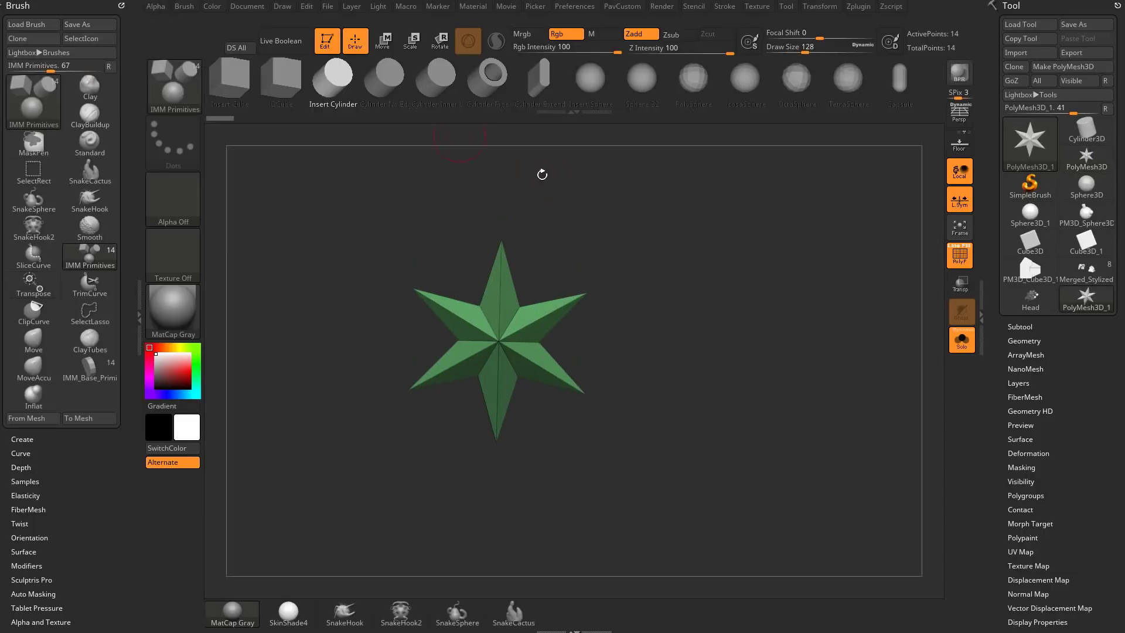
Step: Initialize the star mesh as a QCube
{"action": "left_click_drag", "start_coordinate": [977, 370], "coordinate": [983, 149]}
{"action": "left_click", "coordinate": [1021, 125]}
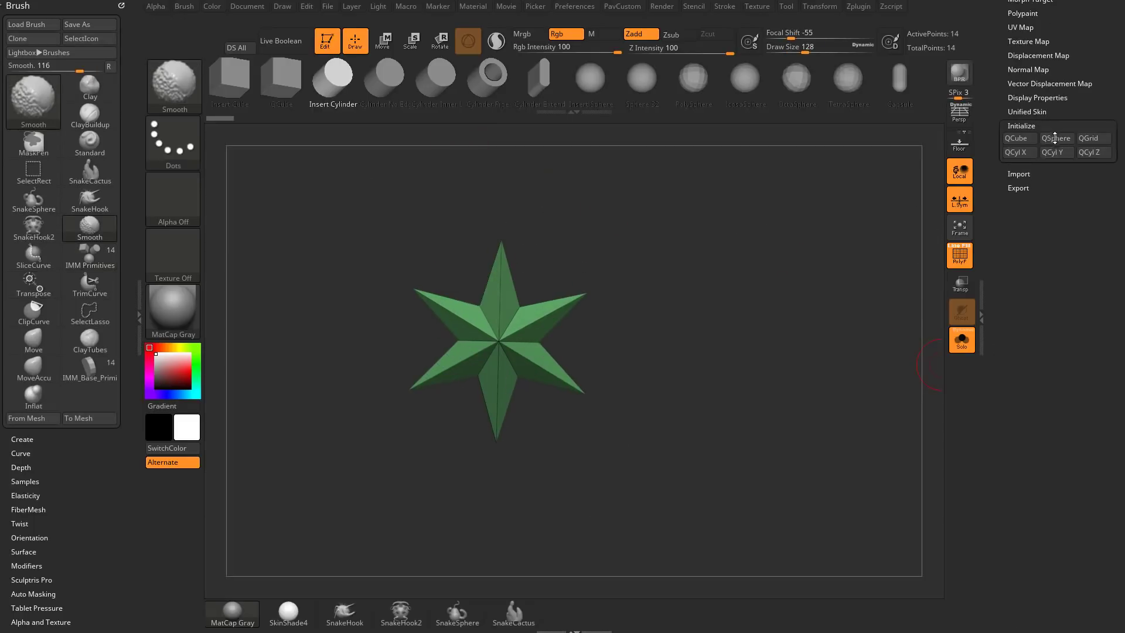
{"action": "left_click", "coordinate": [1018, 139]}
Step: Scale the cube along its Z axis with the gizmo to stretch it into a long bar
{"action": "mouse_move", "coordinate": [879, 267]}
{"action": "left_mouse_down"}
{"action": "mouse_move", "coordinate": [553, 306]}
{"action": "mouse_move", "coordinate": [571, 312]}
{"action": "left_mouse_up"}
{"action": "key", "text": "s"}
{"action": "key", "text": "w"}
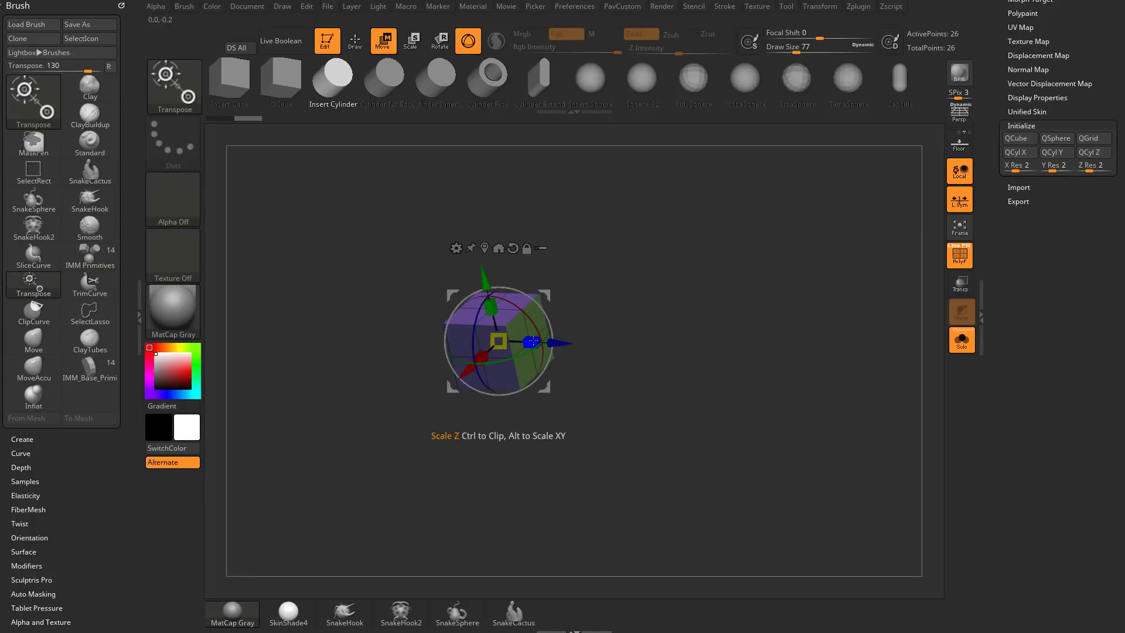
{"action": "left_click_drag", "start_coordinate": [528, 342], "coordinate": [834, 318]}
{"action": "key", "text": "q"}
{"action": "key", "text": "s"}
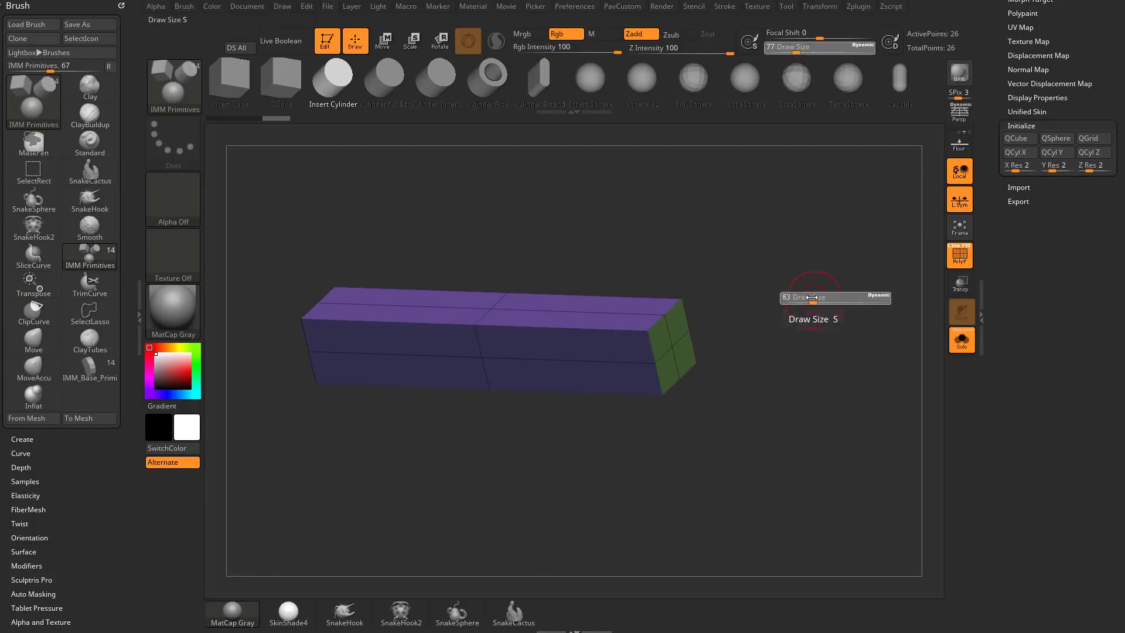
{"action": "key", "text": "w"}
{"action": "left_click_drag", "start_coordinate": [483, 356], "coordinate": [470, 370]}
Step: Delete one long side of the bar using the ZModeler brush with the Delete polygon action targeting Polygroup All
{"action": "key", "text": "q"}
{"action": "mouse_move", "coordinate": [778, 297]}
{"action": "left_mouse_down", "text": "alt"}
{"action": "mouse_move", "coordinate": [745, 291]}
{"action": "mouse_move", "coordinate": [745, 246]}
{"action": "mouse_move", "coordinate": [722, 312]}
{"action": "left_mouse_up", "text": "alt"}
{"action": "key", "text": "b"}
{"action": "key", "text": "z"}
{"action": "key", "text": "m"}
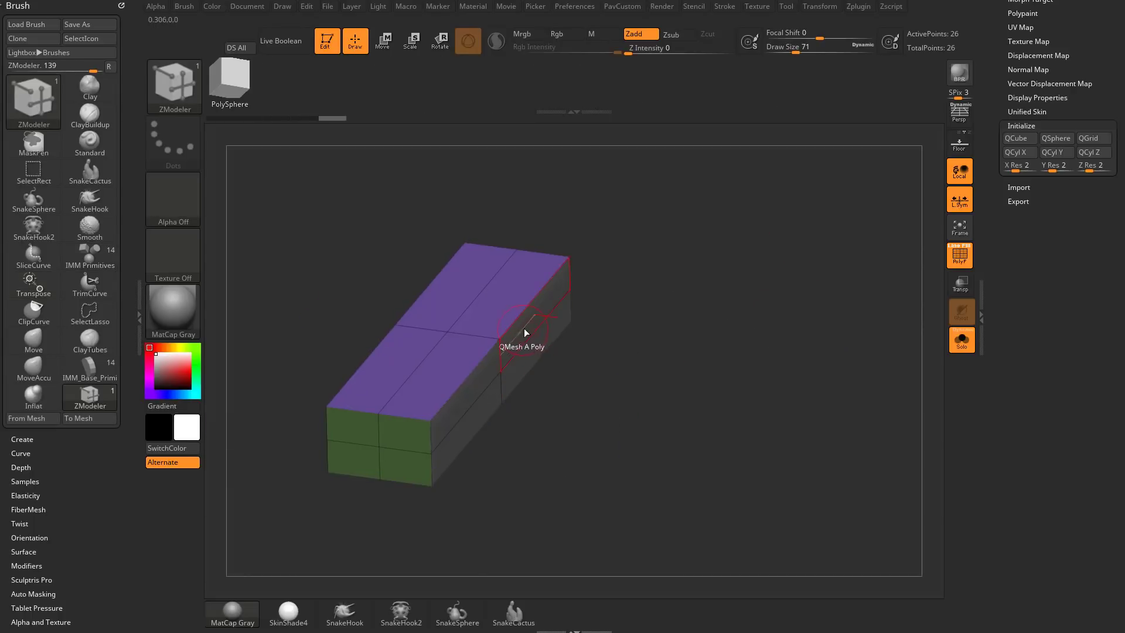
{"action": "key", "text": "space"}
{"action": "left_click", "coordinate": [417, 211]}
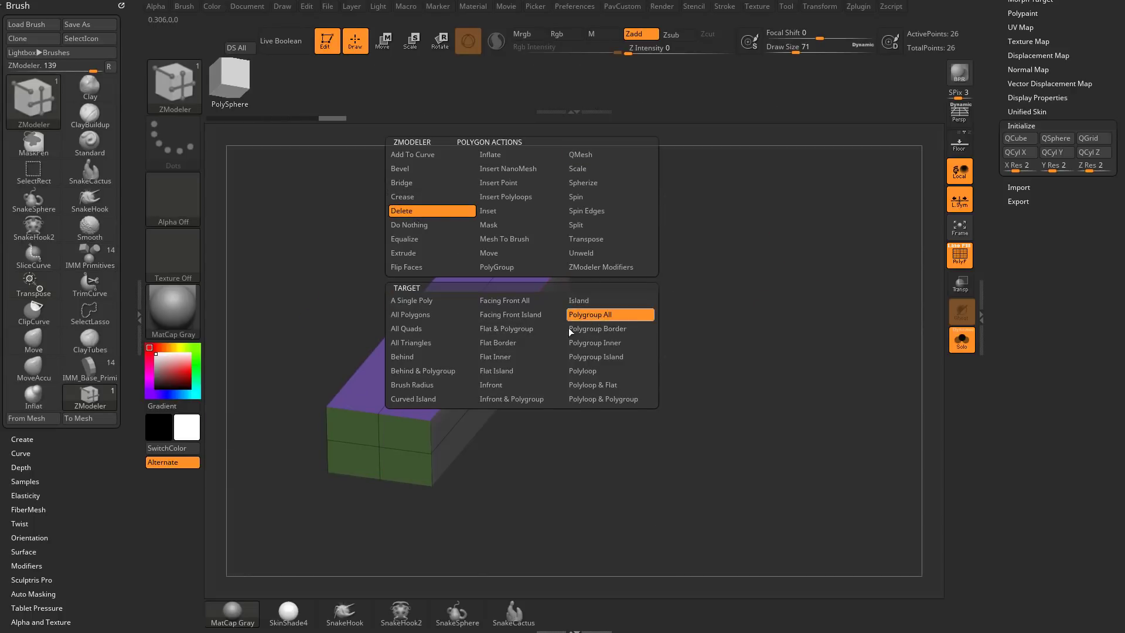
{"action": "left_click", "coordinate": [476, 381]}
Step: Enable double-sided display and look into the open side of the bar
{"action": "left_click_drag", "start_coordinate": [729, 357], "coordinate": [524, 399], "text": "alt"}
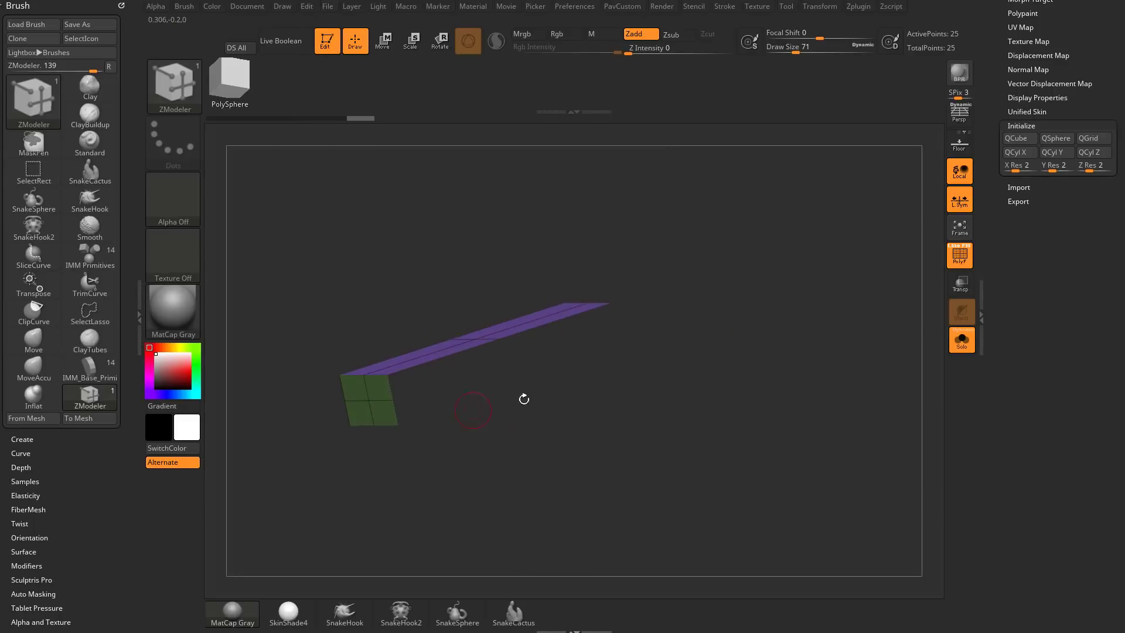
{"action": "mouse_move", "coordinate": [711, 310]}
{"action": "left_mouse_down"}
{"action": "mouse_move", "coordinate": [741, 349]}
{"action": "mouse_move", "coordinate": [777, 349]}
{"action": "mouse_move", "coordinate": [737, 348]}
{"action": "mouse_move", "coordinate": [701, 324]}
{"action": "left_mouse_up"}
{"action": "left_click_drag", "start_coordinate": [659, 204], "coordinate": [744, 241]}
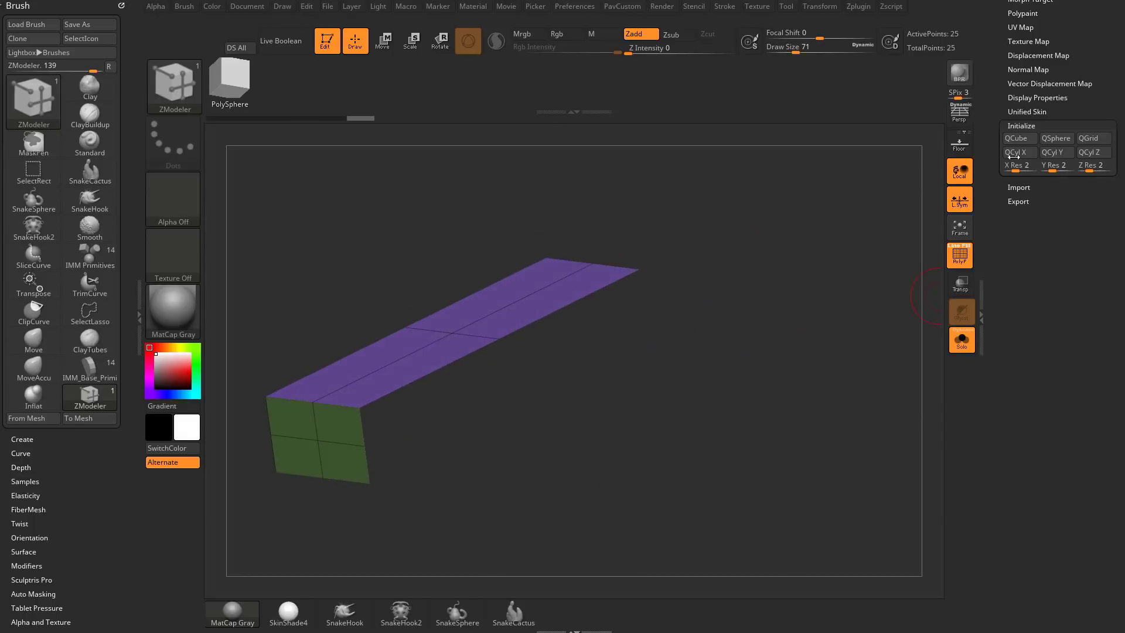
{"action": "left_click", "coordinate": [1034, 97]}
{"action": "left_click", "coordinate": [1030, 138]}
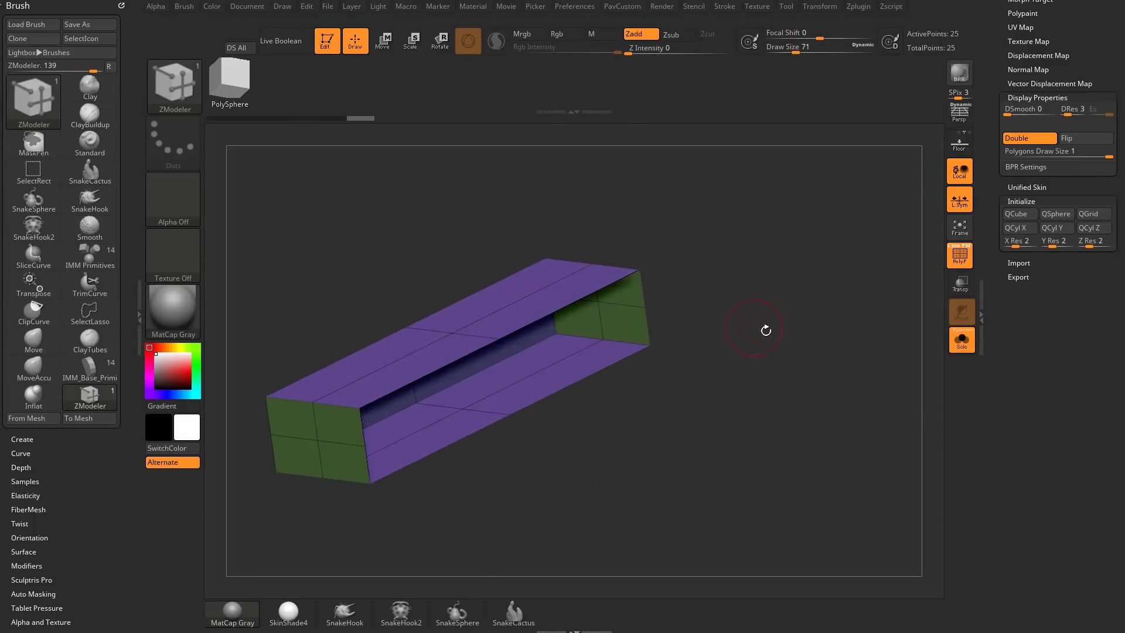
{"action": "left_click_drag", "start_coordinate": [766, 330], "coordinate": [720, 335]}
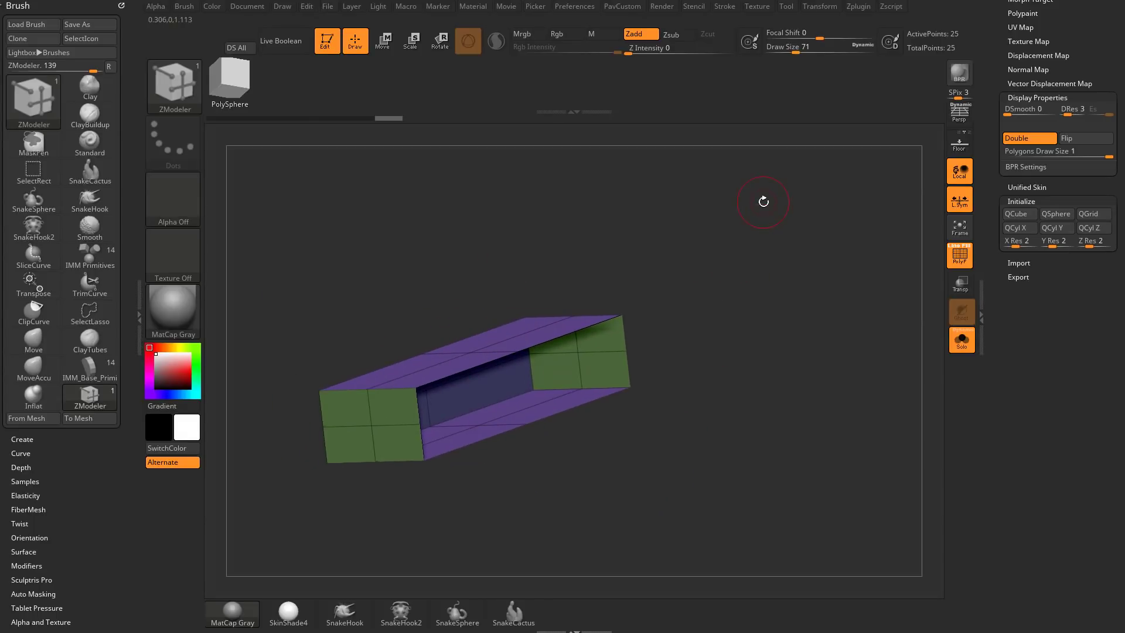
Step: Turn off double-sided display and pull the bar's green end faces outward using QMesh with the Polygroup All target
{"action": "left_click", "coordinate": [1029, 137]}
{"action": "left_click_drag", "start_coordinate": [756, 310], "coordinate": [666, 401]}
{"action": "key", "text": "space"}
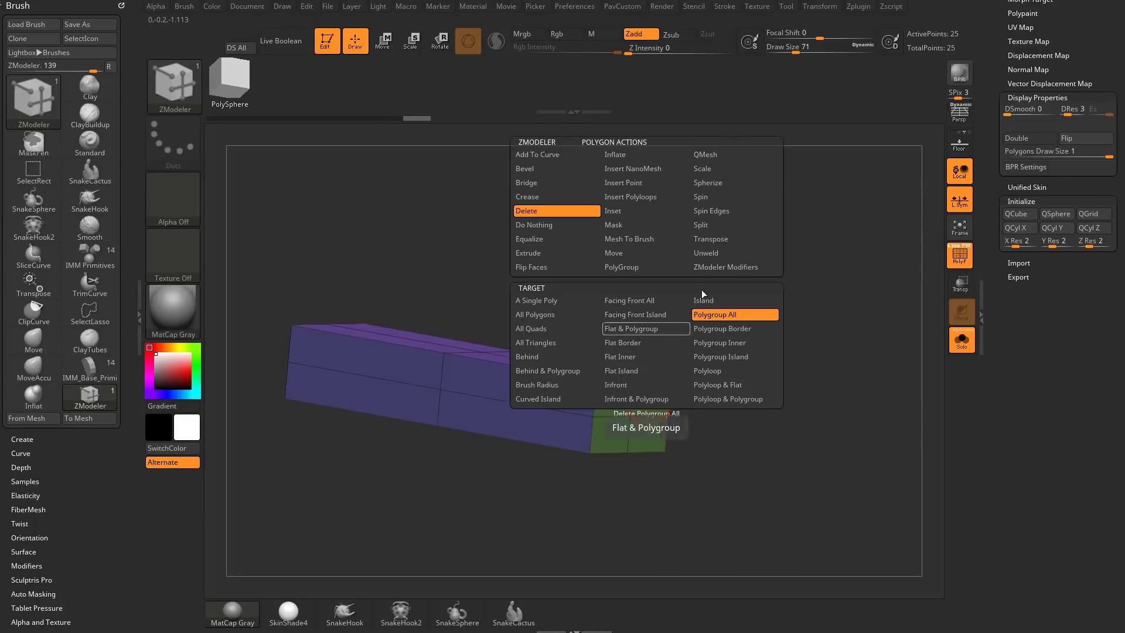
{"action": "left_click", "coordinate": [725, 156]}
{"action": "left_click", "coordinate": [711, 313]}
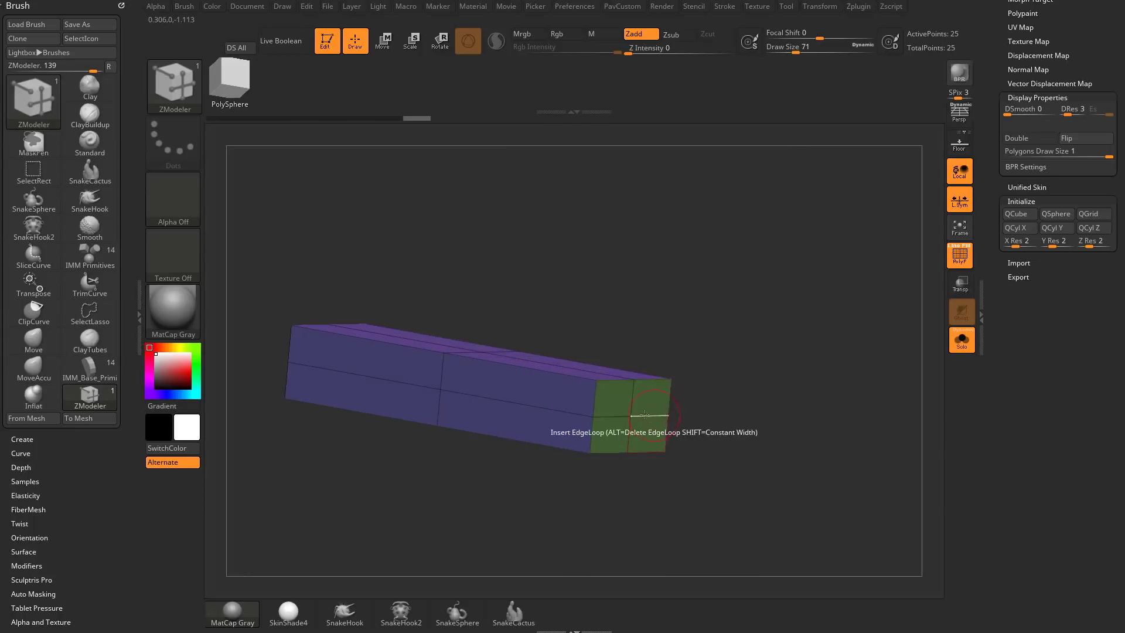
{"action": "left_click_drag", "start_coordinate": [656, 419], "coordinate": [626, 412]}
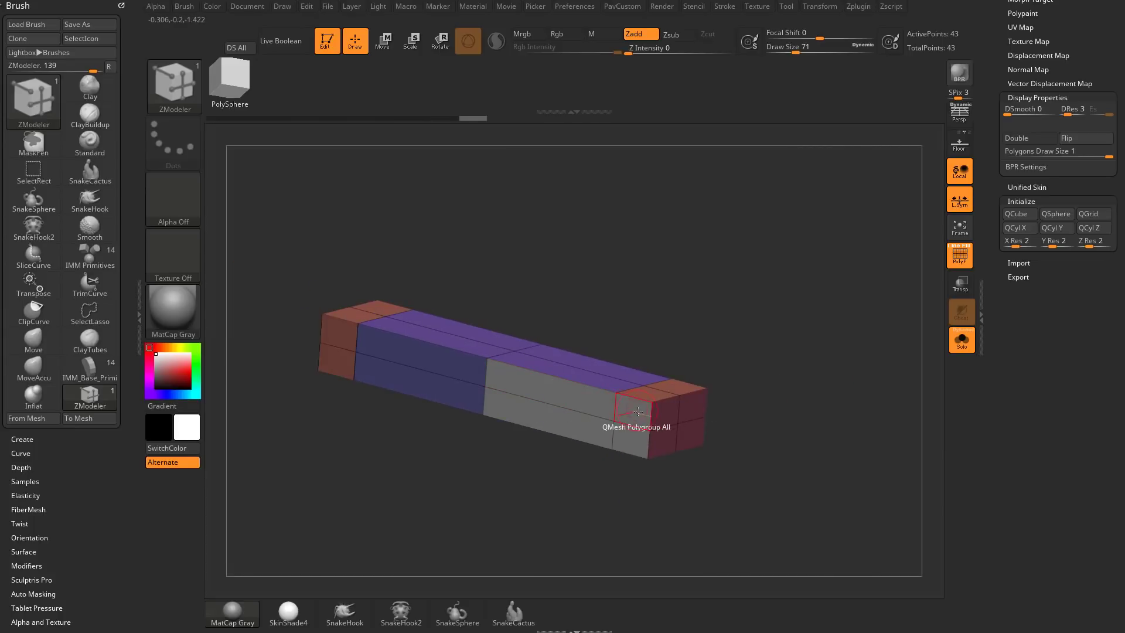
Step: Try to QMesh the temporarily grouped faces on the bar's closed side outward into a raised block
{"action": "mouse_move", "coordinate": [627, 415]}
{"action": "left_mouse_down", "text": "alt"}
{"action": "mouse_move", "coordinate": [551, 394]}
{"action": "mouse_move", "coordinate": [497, 410]}
{"action": "left_mouse_up", "text": "alt"}
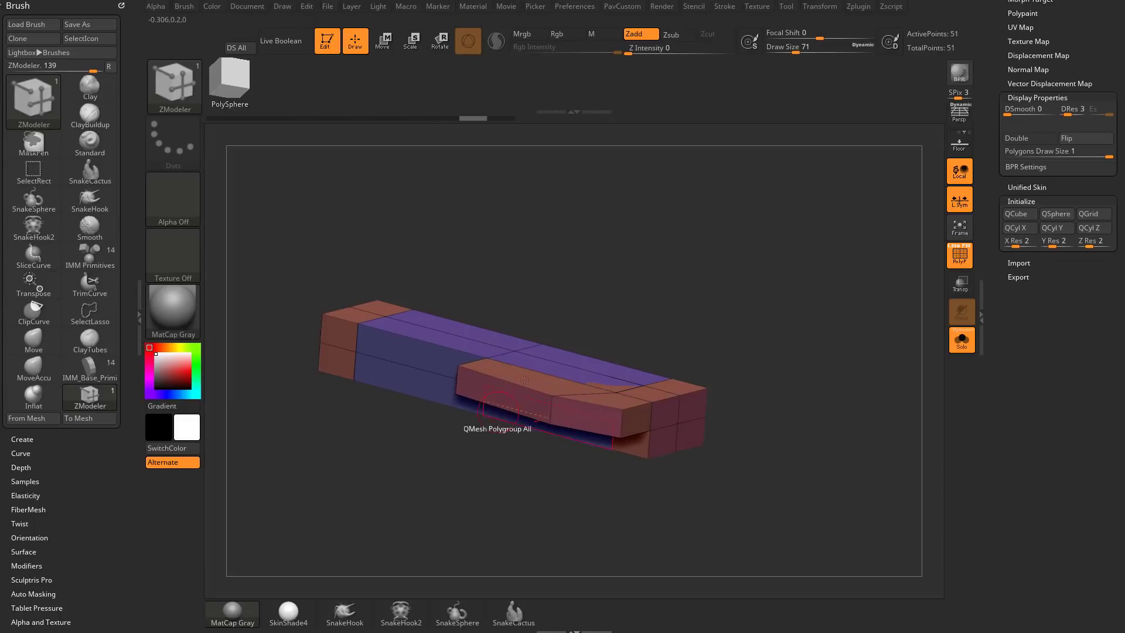
{"action": "mouse_move", "coordinate": [769, 310]}
{"action": "left_mouse_down"}
{"action": "mouse_move", "coordinate": [753, 350]}
{"action": "mouse_move", "coordinate": [766, 350]}
{"action": "mouse_move", "coordinate": [756, 313]}
{"action": "left_mouse_up"}
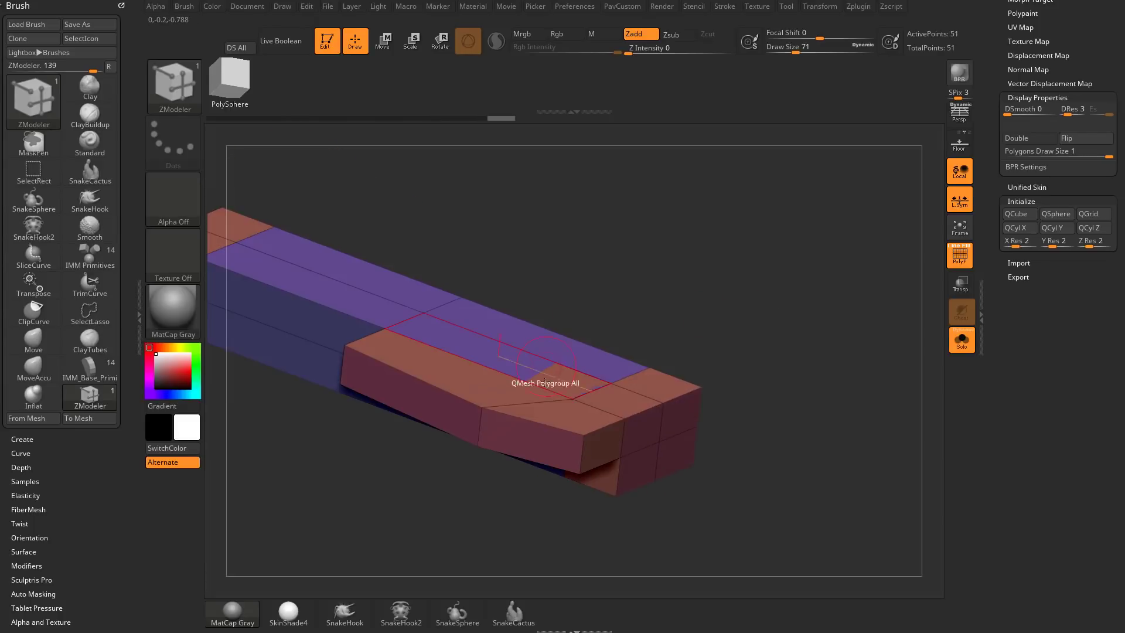
{"action": "left_click_drag", "start_coordinate": [721, 375], "coordinate": [725, 330]}
{"action": "key", "text": "ctrl+z"}
{"action": "key", "text": "ctrl+z"}
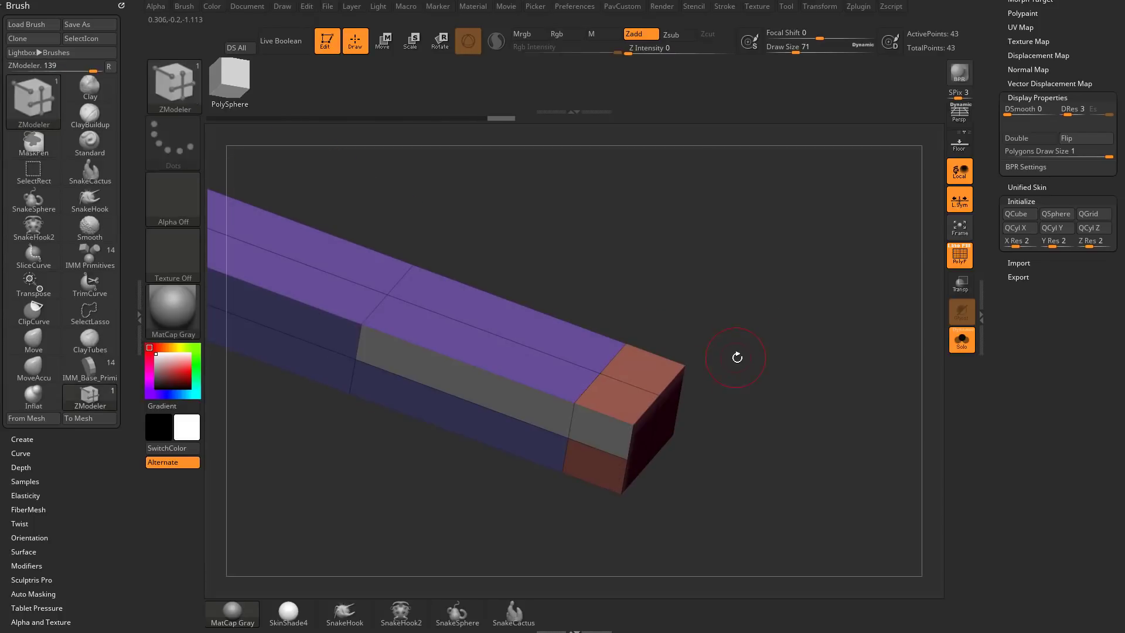
Step: Group the upper side faces along half of the bar and extrude them outward with the Extrude Polygroup All action
{"action": "left_click_drag", "start_coordinate": [741, 330], "coordinate": [738, 320]}
{"action": "left_click", "coordinate": [531, 407], "text": "alt"}
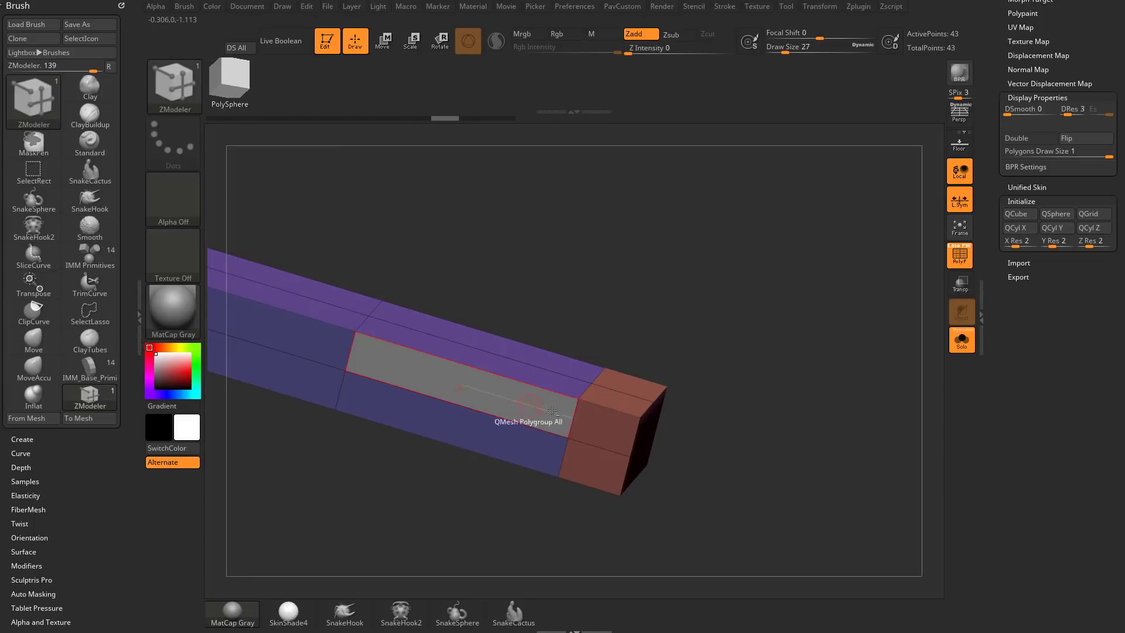
{"action": "left_click", "coordinate": [606, 425], "text": "alt"}
{"action": "left_click_drag", "start_coordinate": [702, 368], "coordinate": [675, 404]}
{"action": "key", "text": "space"}
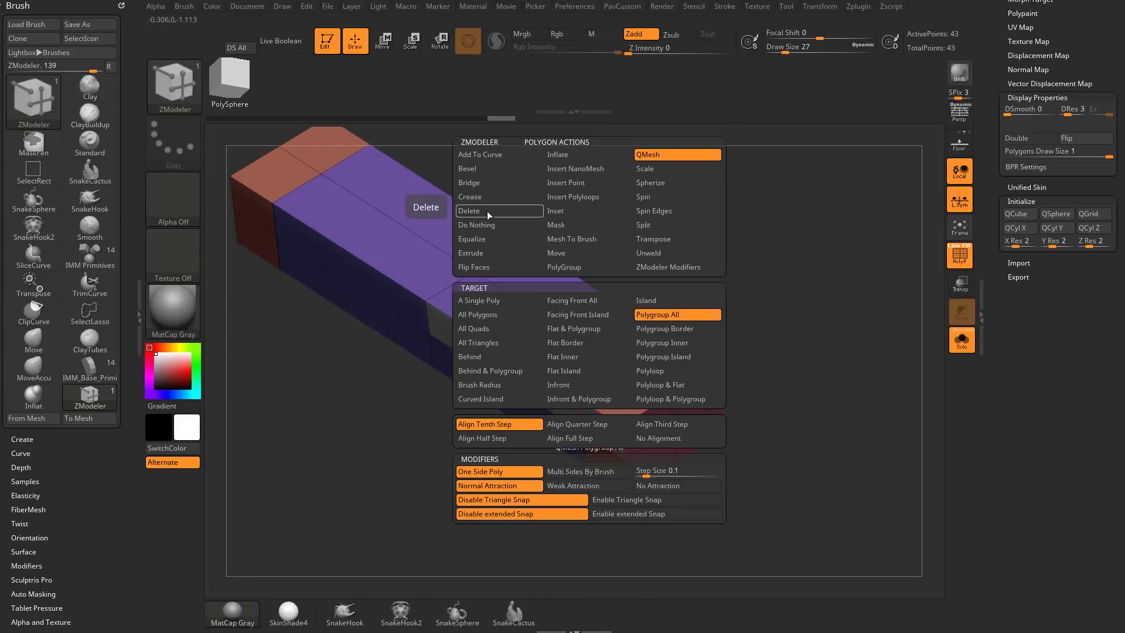
{"action": "left_click", "coordinate": [484, 254]}
{"action": "left_click_drag", "start_coordinate": [763, 342], "coordinate": [650, 344]}
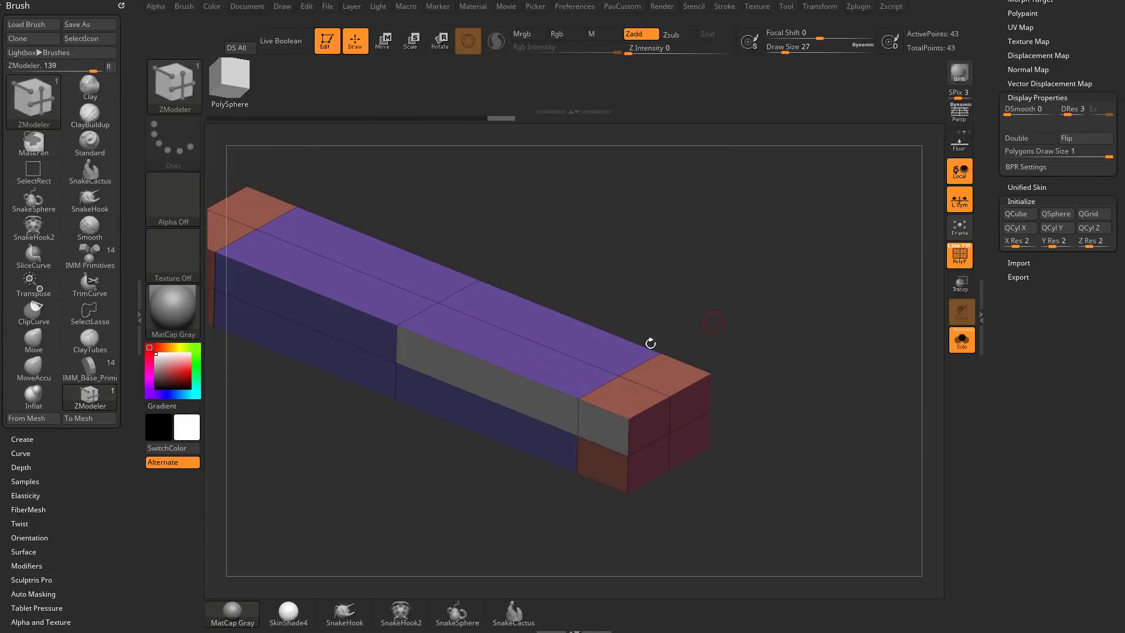
{"action": "mouse_move", "coordinate": [598, 422]}
{"action": "left_mouse_down"}
{"action": "mouse_move", "coordinate": [776, 347]}
{"action": "mouse_move", "coordinate": [741, 396]}
{"action": "mouse_move", "coordinate": [758, 396]}
{"action": "mouse_move", "coordinate": [765, 368]}
{"action": "mouse_move", "coordinate": [784, 376]}
{"action": "mouse_move", "coordinate": [756, 430]}
{"action": "mouse_move", "coordinate": [740, 404]}
{"action": "mouse_move", "coordinate": [966, 328]}
{"action": "left_mouse_up"}
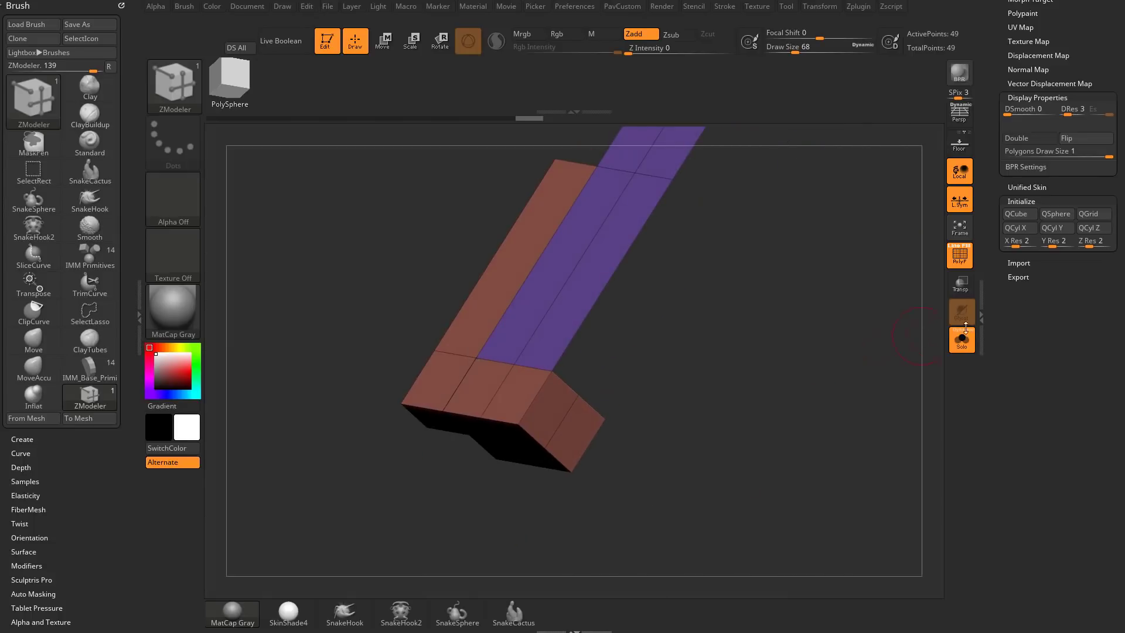
Step: Enable double-sided display and inspect the faces inside the bar behind the extruded block
{"action": "left_click", "coordinate": [1029, 138]}
{"action": "left_click_drag", "start_coordinate": [850, 305], "coordinate": [718, 251]}
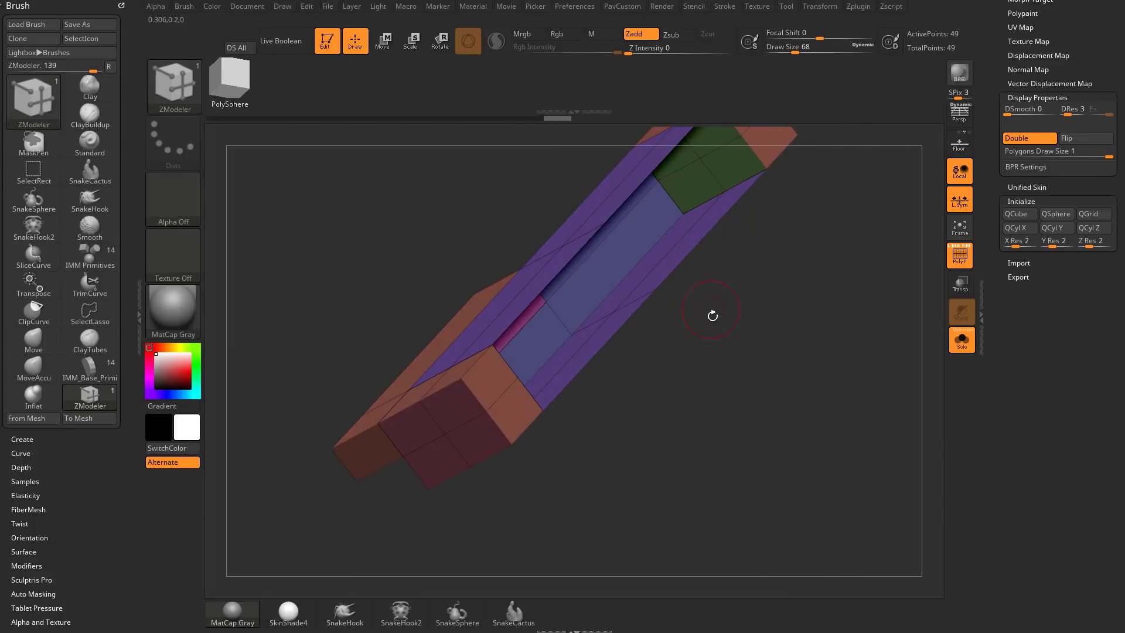
{"action": "left_click_drag", "start_coordinate": [712, 316], "coordinate": [573, 366]}
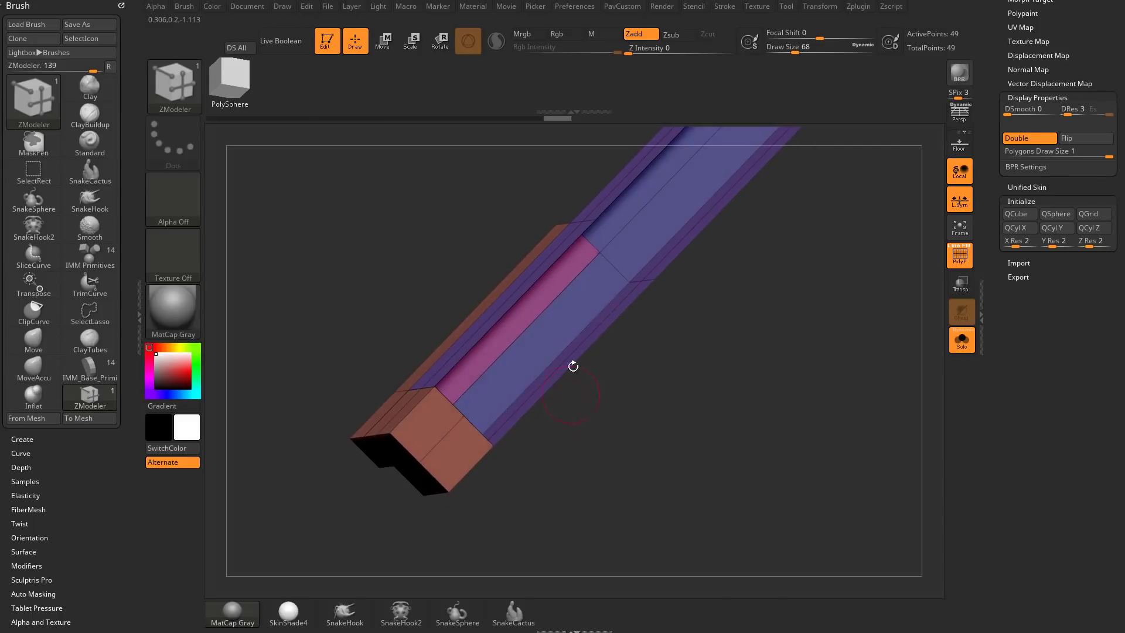
{"action": "left_click_drag", "start_coordinate": [649, 326], "coordinate": [674, 308]}
{"action": "mouse_move", "coordinate": [620, 340]}
{"action": "left_mouse_down"}
{"action": "mouse_move", "coordinate": [703, 375]}
{"action": "mouse_move", "coordinate": [683, 357]}
{"action": "mouse_move", "coordinate": [803, 284]}
{"action": "mouse_move", "coordinate": [783, 375]}
{"action": "mouse_move", "coordinate": [815, 440]}
{"action": "mouse_move", "coordinate": [810, 455]}
{"action": "left_mouse_up"}
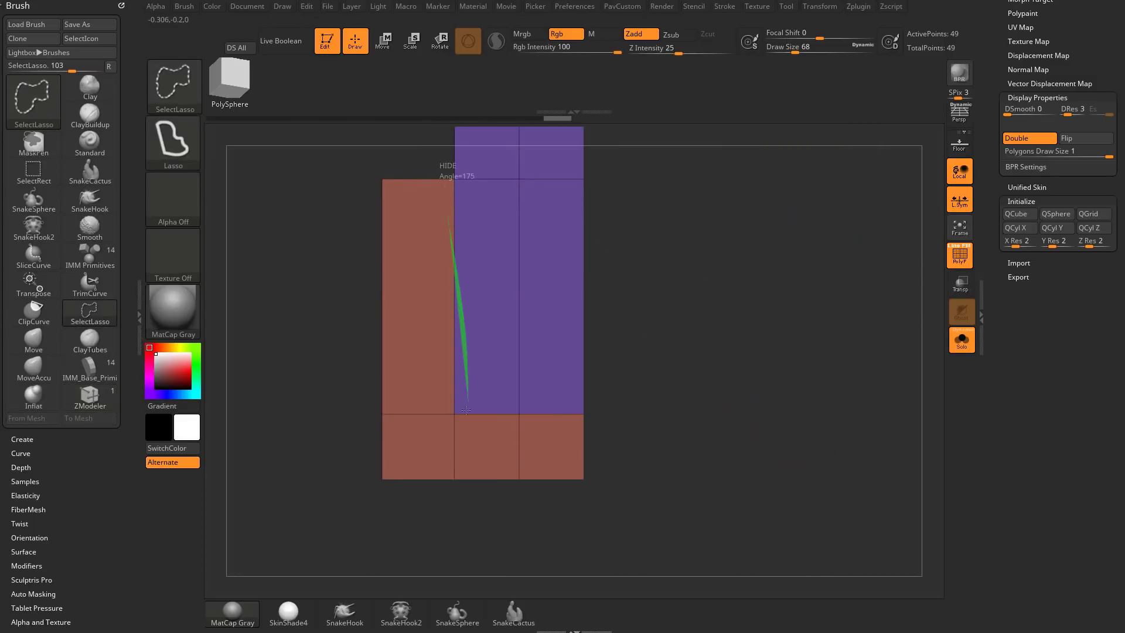
Step: Isolate the extruded side block with a rectangular selection, examine the inner faces, and restore the full mesh
{"action": "left_click_drag", "start_coordinate": [466, 410], "coordinate": [446, 193], "text": "ctrl+shift"}
{"action": "left_click", "coordinate": [184, 73], "text": "ctrl+shift"}
{"action": "left_click", "coordinate": [288, 102], "text": "ctrl+shift"}
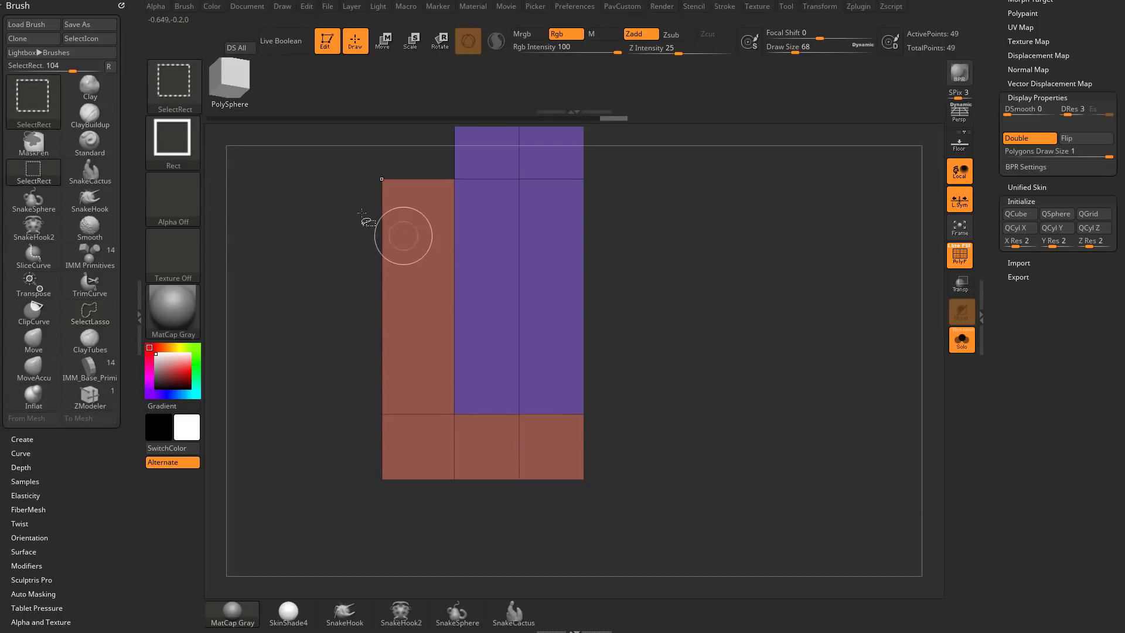
{"action": "mouse_move", "coordinate": [316, 198]}
{"action": "left_mouse_down", "text": "ctrl+shift"}
{"action": "mouse_move", "coordinate": [447, 253]}
{"action": "mouse_move", "coordinate": [473, 437]}
{"action": "left_mouse_up", "text": "ctrl+shift"}
{"action": "mouse_move", "coordinate": [711, 349]}
{"action": "left_mouse_down"}
{"action": "mouse_move", "coordinate": [768, 343]}
{"action": "mouse_move", "coordinate": [720, 349]}
{"action": "mouse_move", "coordinate": [703, 328]}
{"action": "mouse_move", "coordinate": [648, 354]}
{"action": "left_mouse_up"}
{"action": "left_click", "coordinate": [783, 336], "text": "ctrl+shift"}
{"action": "key", "text": "shift"}
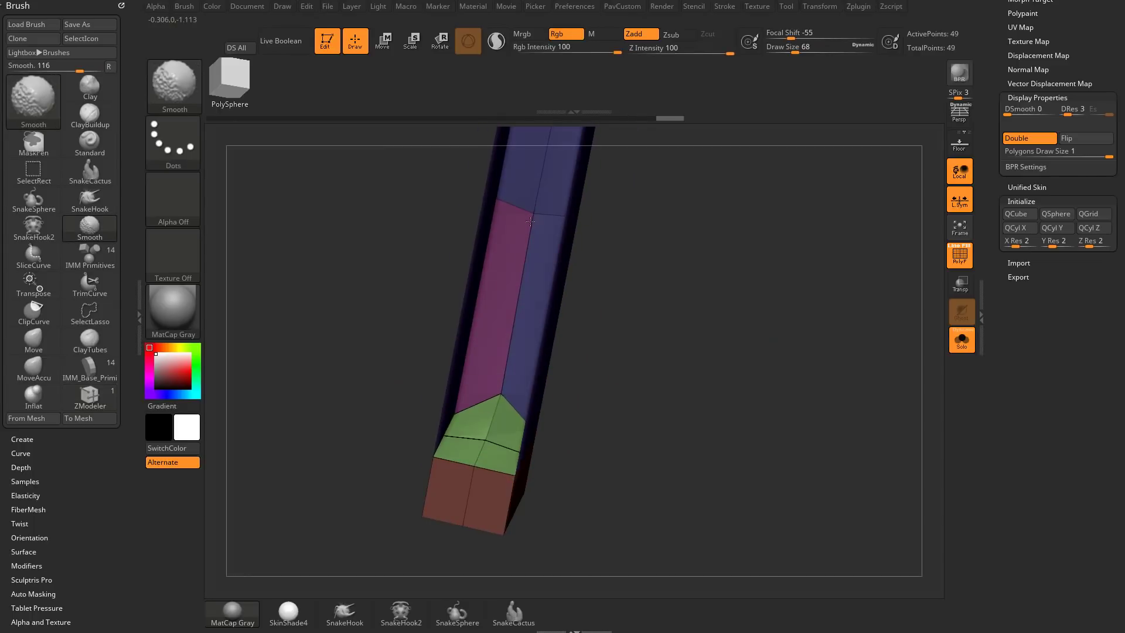
{"action": "mouse_move", "coordinate": [733, 327]}
{"action": "left_mouse_down"}
{"action": "mouse_move", "coordinate": [786, 339]}
{"action": "mouse_move", "coordinate": [746, 336]}
{"action": "mouse_move", "coordinate": [728, 359]}
{"action": "mouse_move", "coordinate": [798, 314]}
{"action": "mouse_move", "coordinate": [718, 353]}
{"action": "mouse_move", "coordinate": [751, 373]}
{"action": "left_mouse_up"}
{"action": "key", "text": "ctrl+z"}
{"action": "key", "text": "ctrl+z"}
{"action": "left_click", "coordinate": [713, 369], "text": "ctrl+shift"}
Step: Set the brush draw size to 71
{"action": "key", "text": "s"}
{"action": "left_click", "coordinate": [738, 361]}
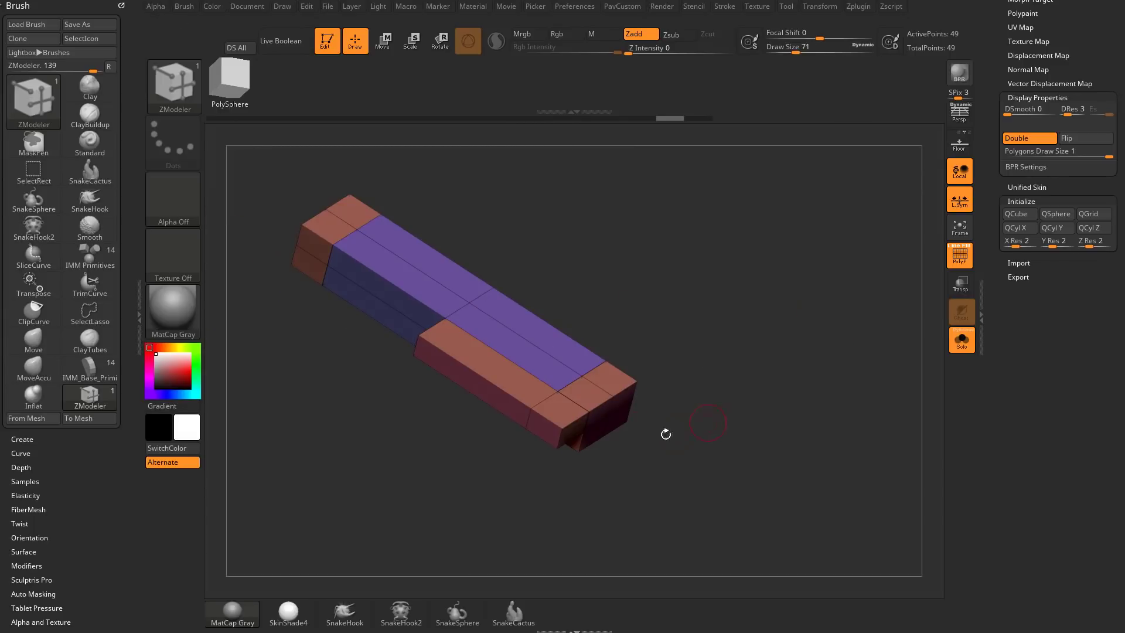
{"action": "left_click_drag", "start_coordinate": [717, 337], "coordinate": [691, 341]}
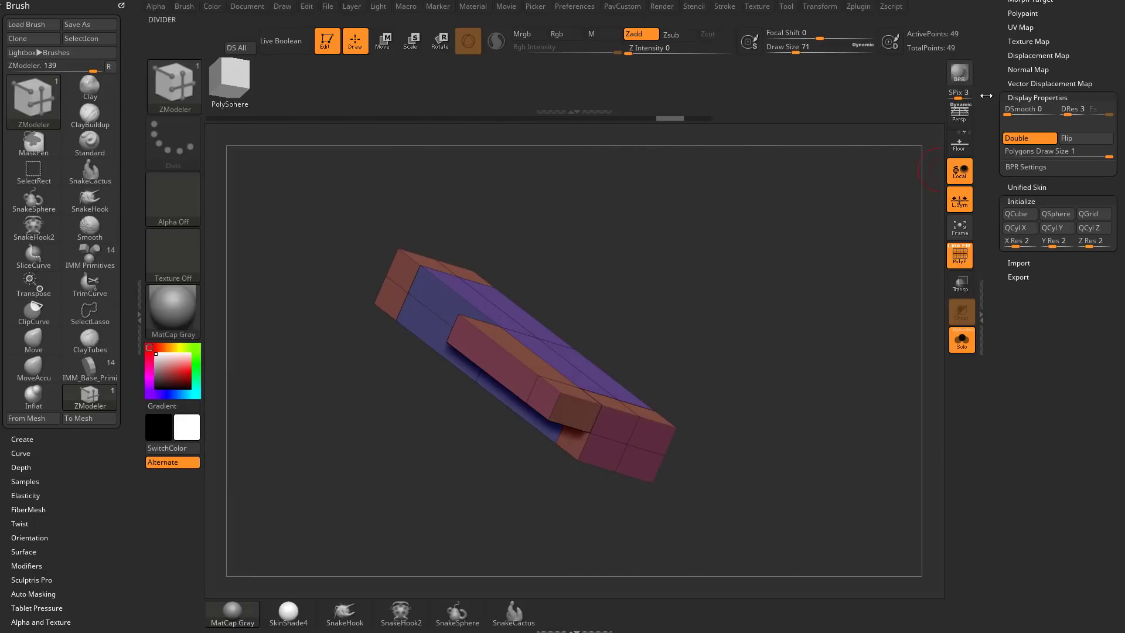
Step: Run the mesh integrity check on the bar and apply Fix Mesh
{"action": "left_click_drag", "start_coordinate": [989, 77], "coordinate": [991, 481]}
{"action": "left_click", "coordinate": [1021, 227]}
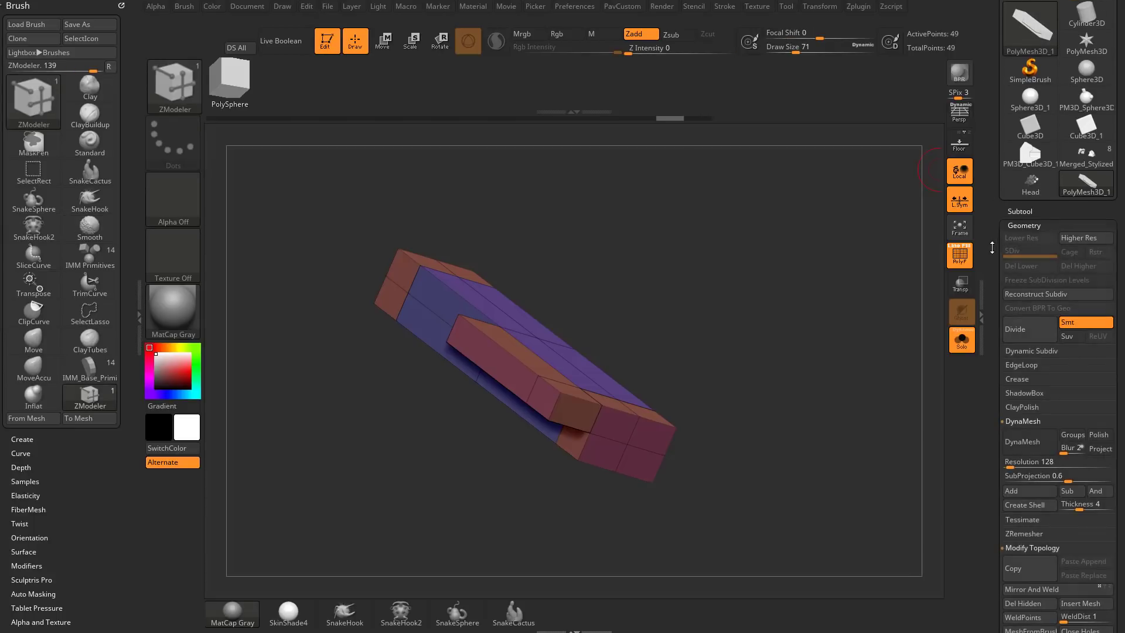
{"action": "left_click_drag", "start_coordinate": [992, 247], "coordinate": [992, 64]}
{"action": "left_click", "coordinate": [994, 533]}
{"action": "left_click_drag", "start_coordinate": [994, 558], "coordinate": [993, 378]}
{"action": "left_click", "coordinate": [1043, 425], "text": "shift"}
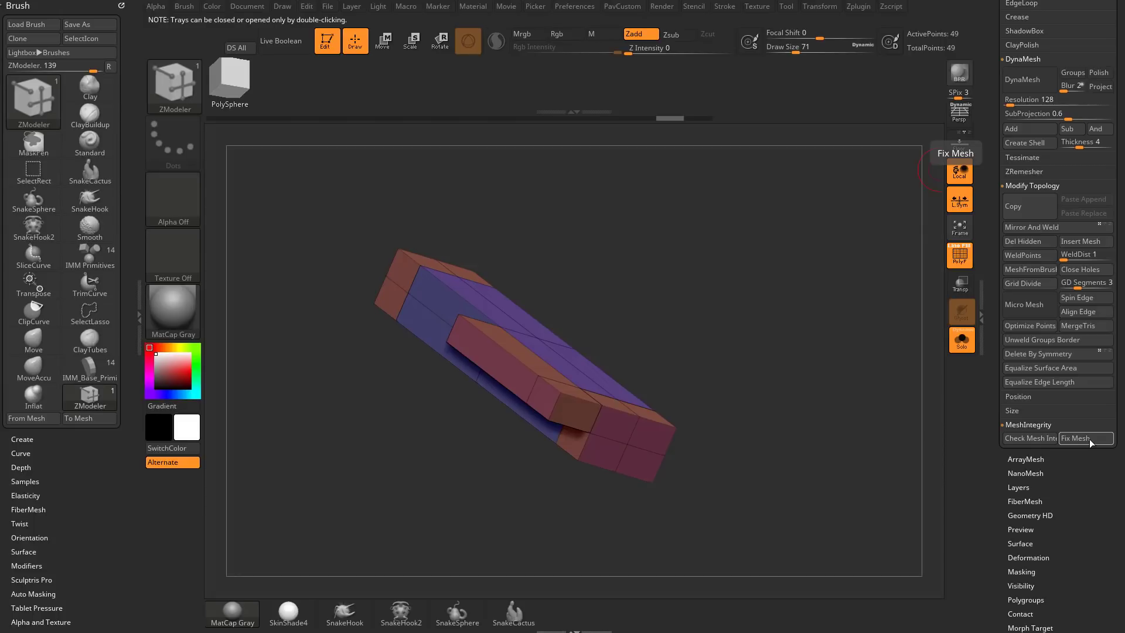
{"action": "left_click", "coordinate": [1026, 439]}
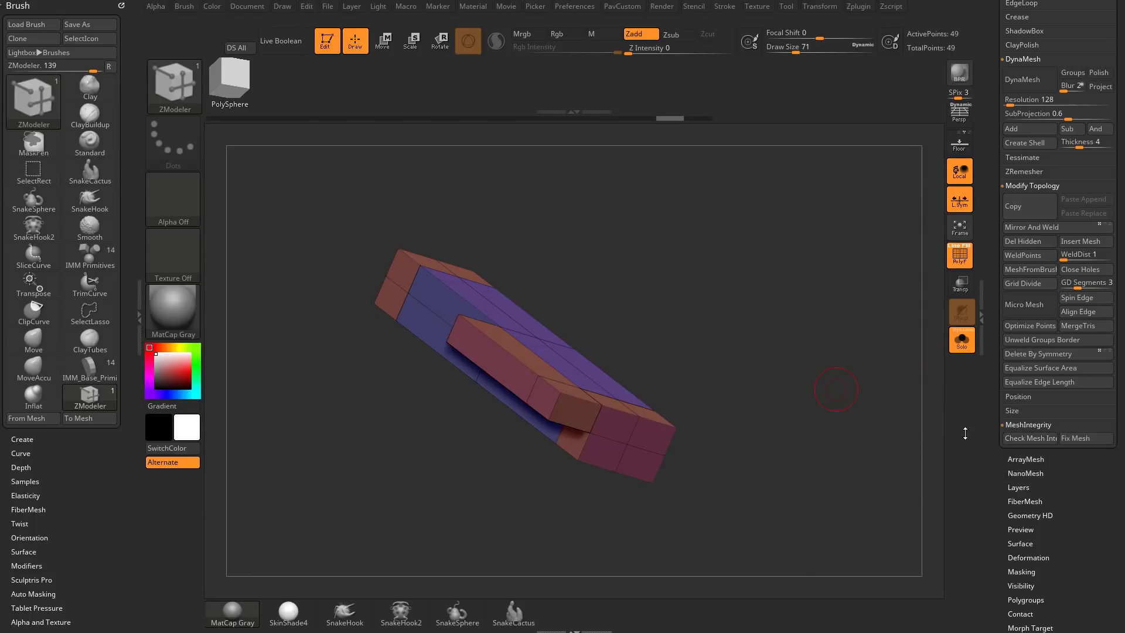
{"action": "left_click", "coordinate": [1096, 440]}
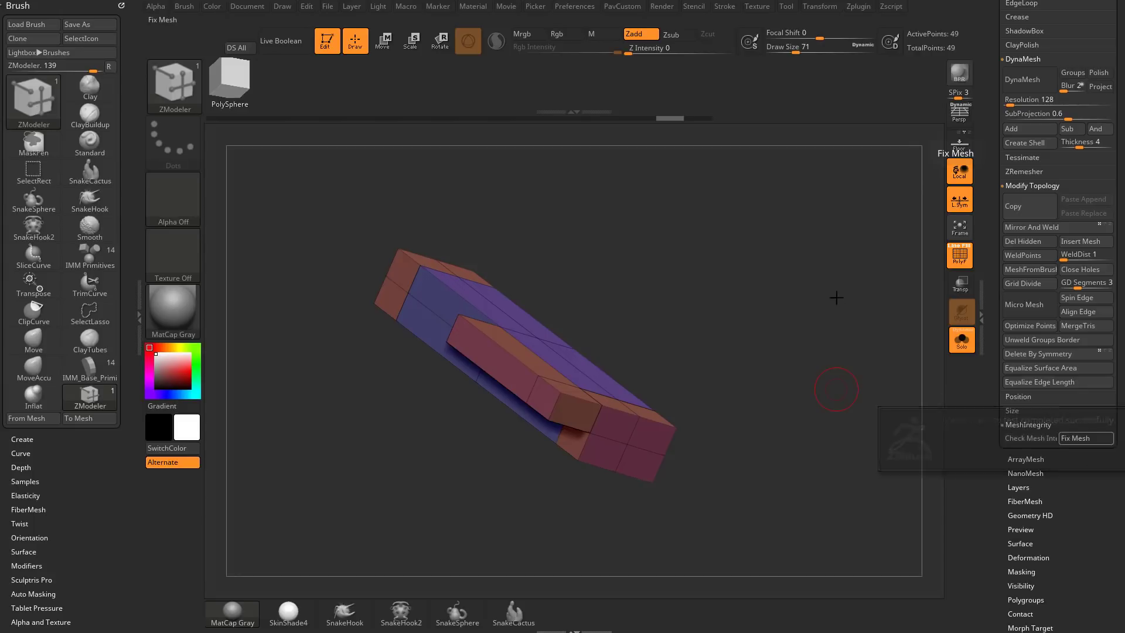
Step: Try to extrude the end polygroup of the bar with the Polygroup All target and examine the geometry from several sides
{"action": "left_click_drag", "start_coordinate": [838, 340], "coordinate": [766, 307]}
{"action": "mouse_move", "coordinate": [604, 363]}
{"action": "left_mouse_down"}
{"action": "mouse_move", "coordinate": [732, 308]}
{"action": "mouse_move", "coordinate": [822, 323]}
{"action": "mouse_move", "coordinate": [780, 352]}
{"action": "mouse_move", "coordinate": [785, 389]}
{"action": "mouse_move", "coordinate": [728, 392]}
{"action": "mouse_move", "coordinate": [735, 375]}
{"action": "mouse_move", "coordinate": [781, 396]}
{"action": "mouse_move", "coordinate": [776, 419]}
{"action": "left_mouse_up"}
{"action": "left_click_drag", "start_coordinate": [609, 408], "coordinate": [583, 407], "text": "shift"}
{"action": "mouse_move", "coordinate": [750, 404]}
{"action": "left_mouse_down"}
{"action": "mouse_move", "coordinate": [730, 285]}
{"action": "mouse_move", "coordinate": [649, 361]}
{"action": "left_mouse_up"}
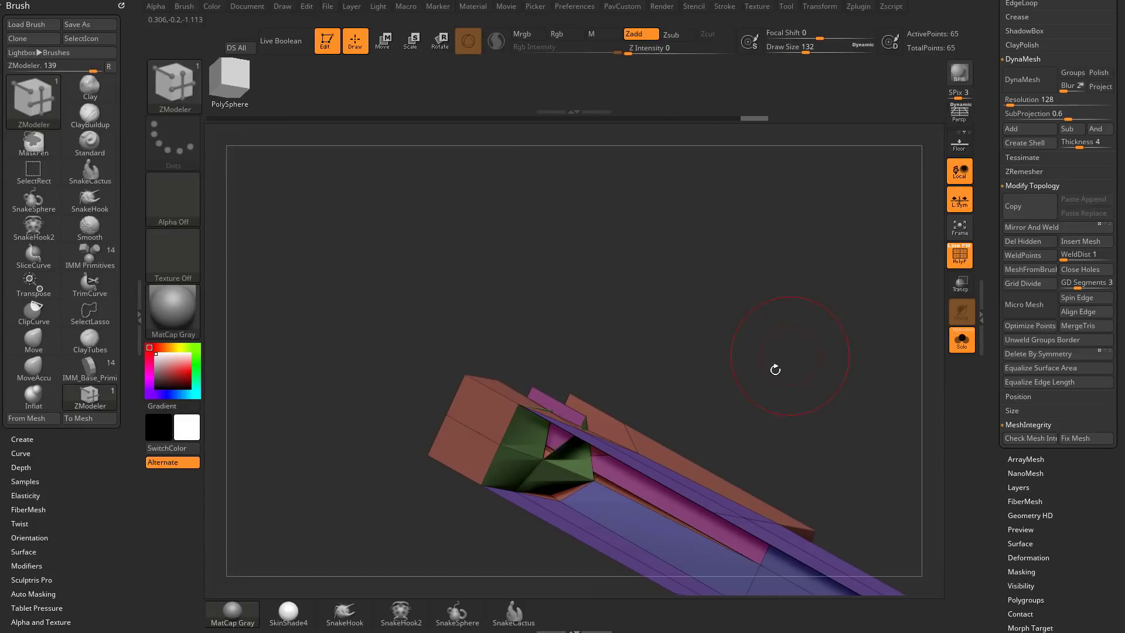
{"action": "left_click_drag", "start_coordinate": [775, 369], "coordinate": [562, 422]}
{"action": "left_click_drag", "start_coordinate": [652, 332], "coordinate": [715, 482]}
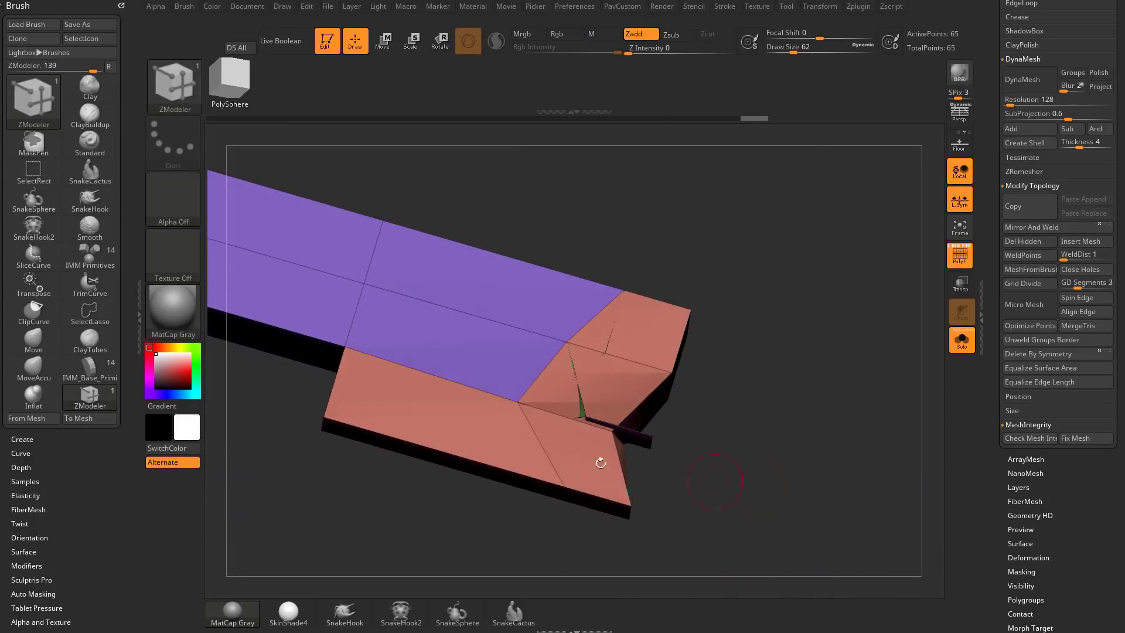
{"action": "mouse_move", "coordinate": [748, 402]}
{"action": "left_mouse_down", "text": "alt"}
{"action": "mouse_move", "coordinate": [793, 417]}
{"action": "mouse_move", "coordinate": [778, 326]}
{"action": "mouse_move", "coordinate": [816, 323]}
{"action": "mouse_move", "coordinate": [717, 393]}
{"action": "mouse_move", "coordinate": [762, 404]}
{"action": "mouse_move", "coordinate": [786, 359]}
{"action": "mouse_move", "coordinate": [816, 349]}
{"action": "mouse_move", "coordinate": [813, 363]}
{"action": "left_mouse_up", "text": "alt"}
{"action": "key", "text": "ctrl+z"}
{"action": "key", "text": "ctrl+z"}
{"action": "key", "text": "ctrl+z"}
Step: Extrude a single end face of the side block outward into an arm and insert an edge loop across the arm
{"action": "key", "text": "space"}
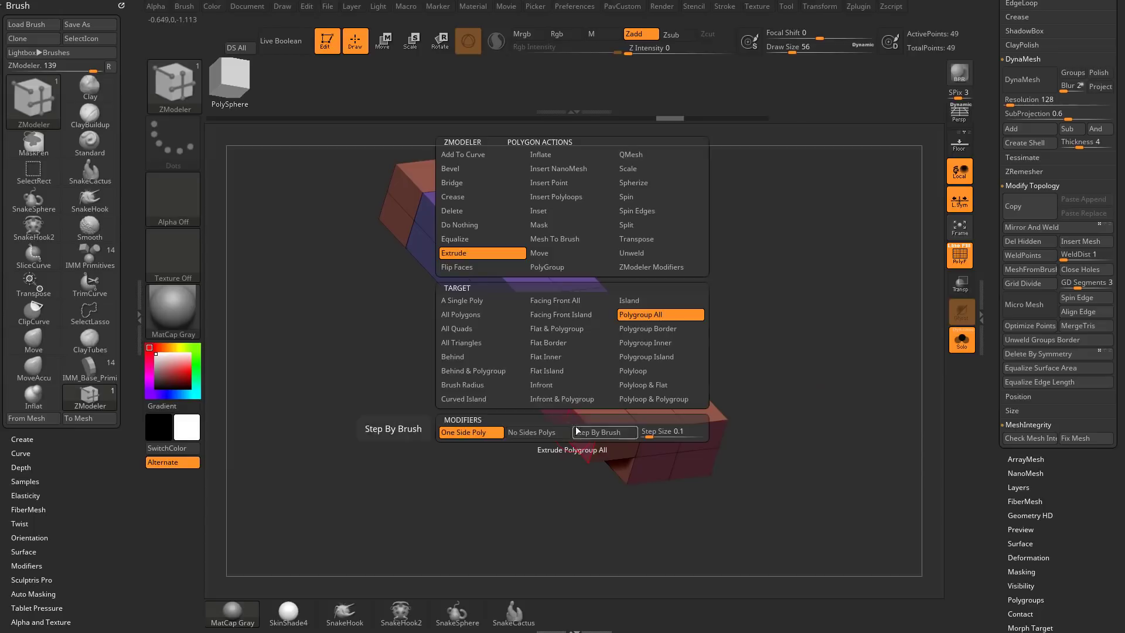
{"action": "key", "text": "space"}
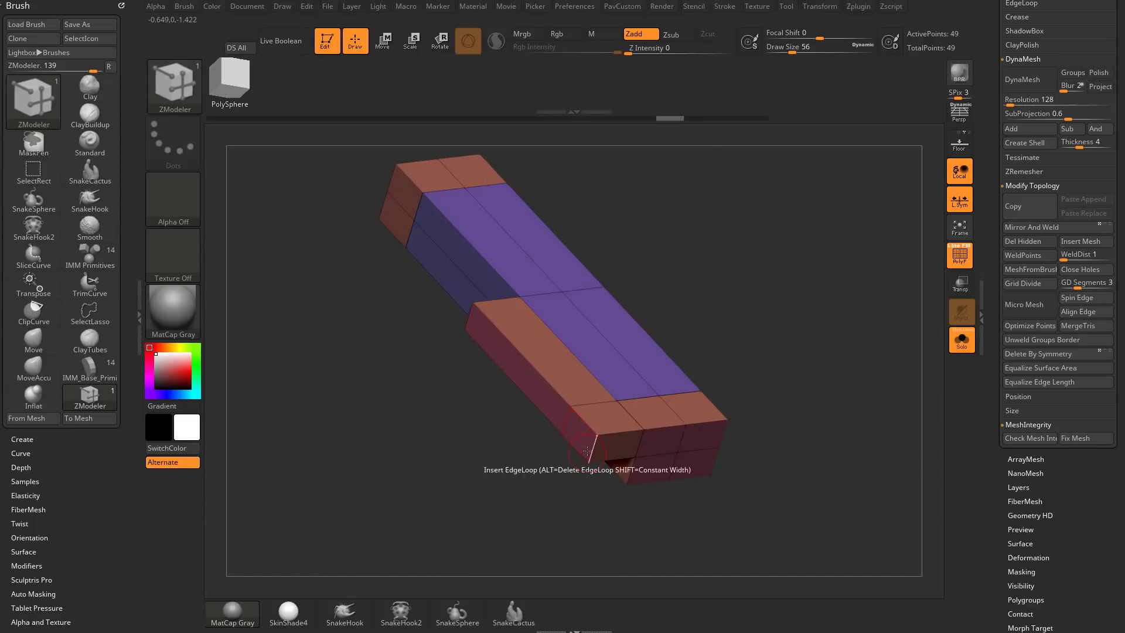
{"action": "key", "text": "space"}
{"action": "left_click", "coordinate": [492, 315]}
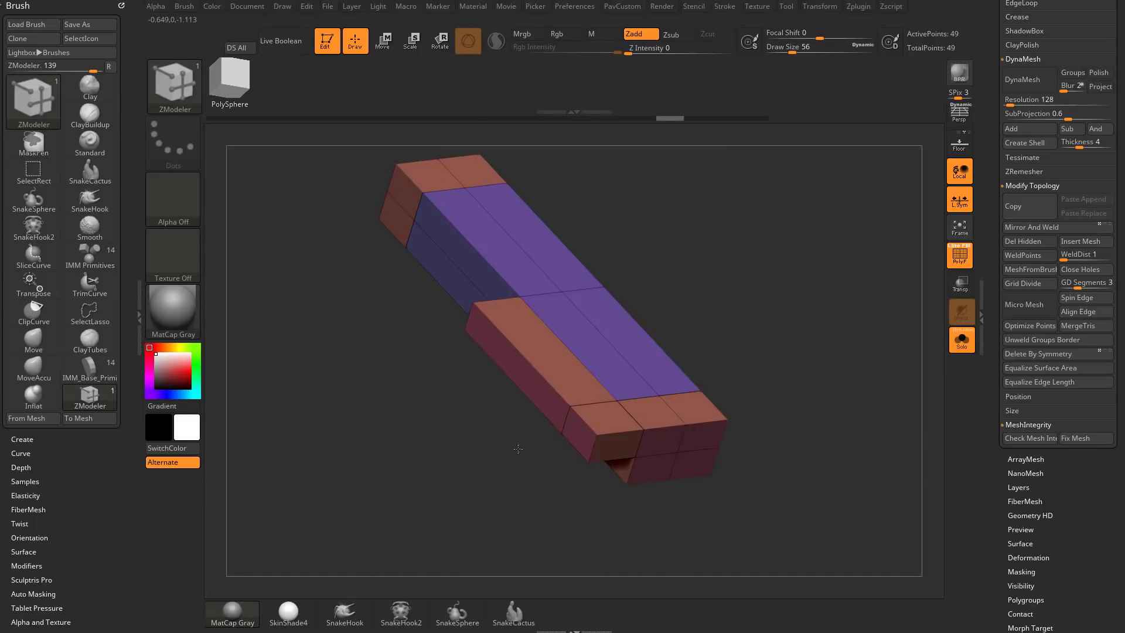
{"action": "left_click_drag", "start_coordinate": [579, 438], "coordinate": [452, 495]}
Step: Collapse two edges around the middle loop of the arm with the ZModeler Collapse edge action
{"action": "key", "text": "space"}
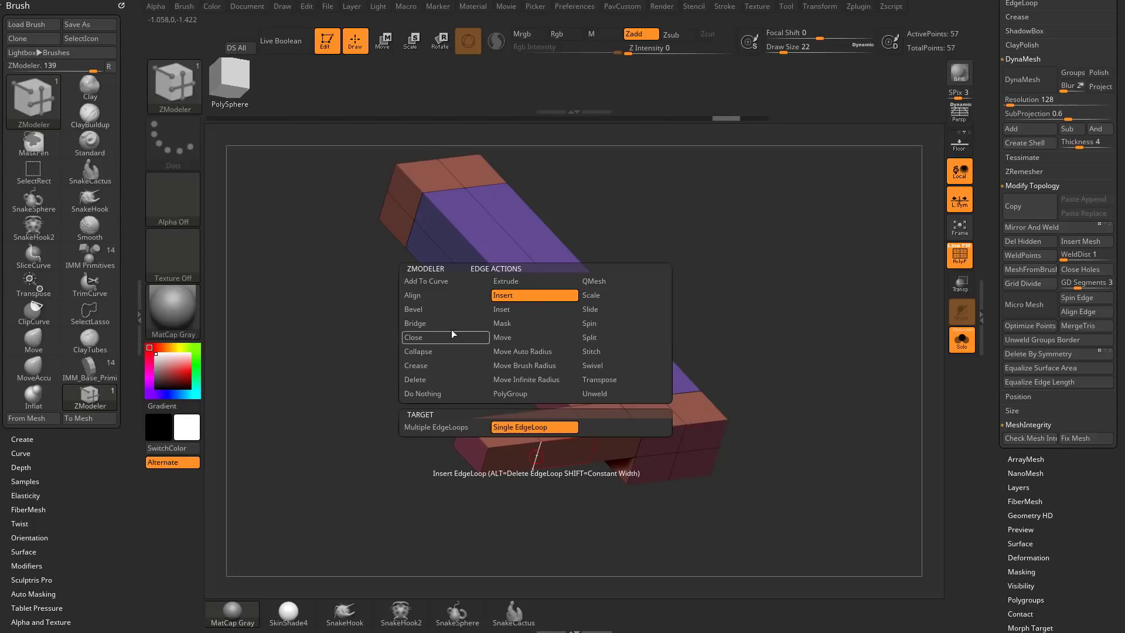
{"action": "left_click", "coordinate": [445, 351]}
{"action": "left_click", "coordinate": [535, 455]}
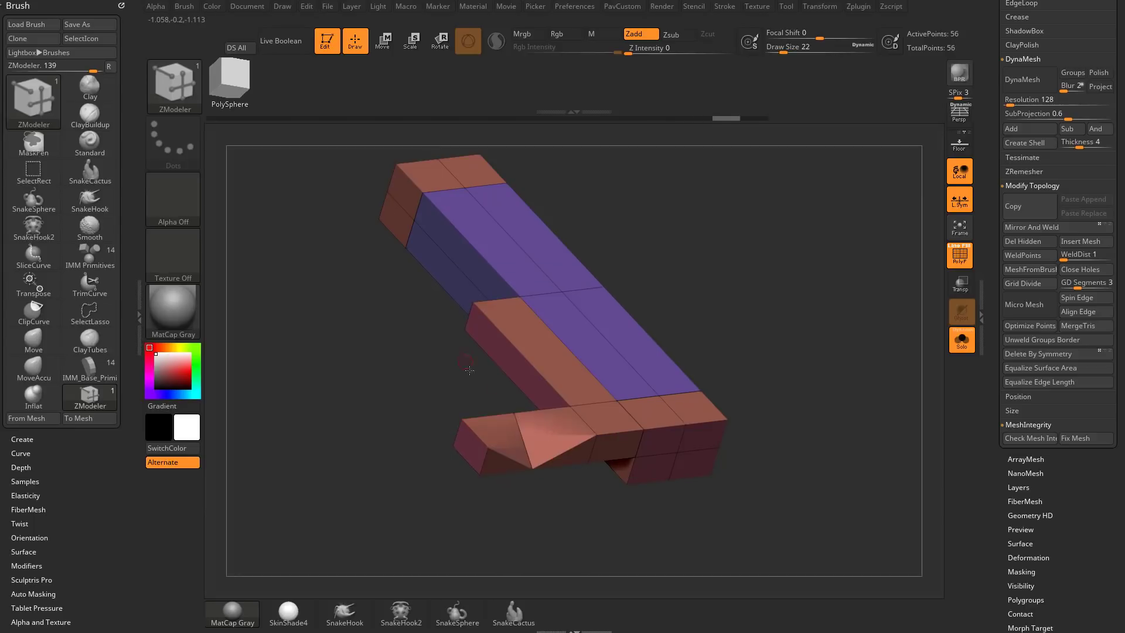
{"action": "left_click_drag", "start_coordinate": [469, 369], "coordinate": [530, 374]}
{"action": "left_click", "coordinate": [525, 437]}
Step: Check the mesh integrity of the bar with the pinched arm and apply Fix Mesh
{"action": "left_click_drag", "start_coordinate": [693, 422], "coordinate": [597, 512]}
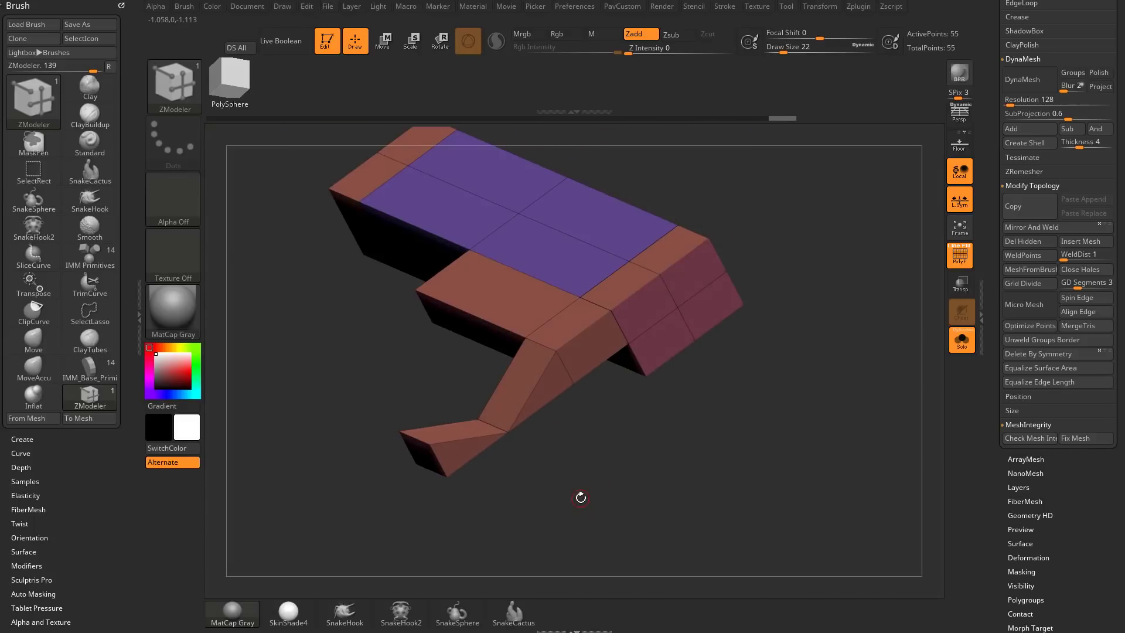
{"action": "left_click", "coordinate": [1031, 438]}
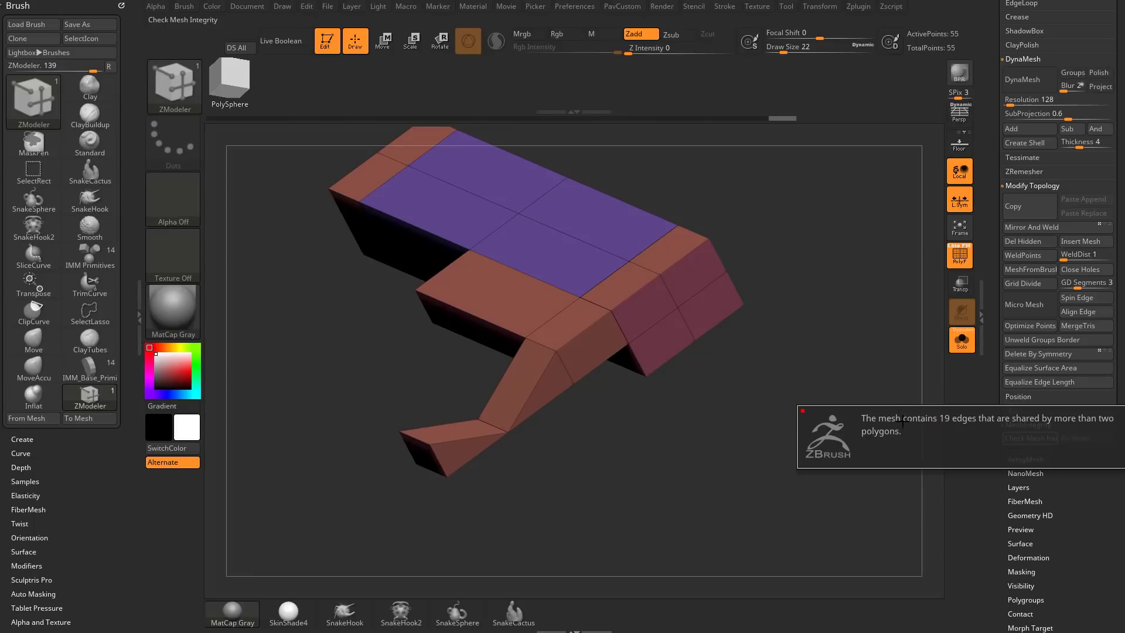
{"action": "left_click", "coordinate": [1083, 439]}
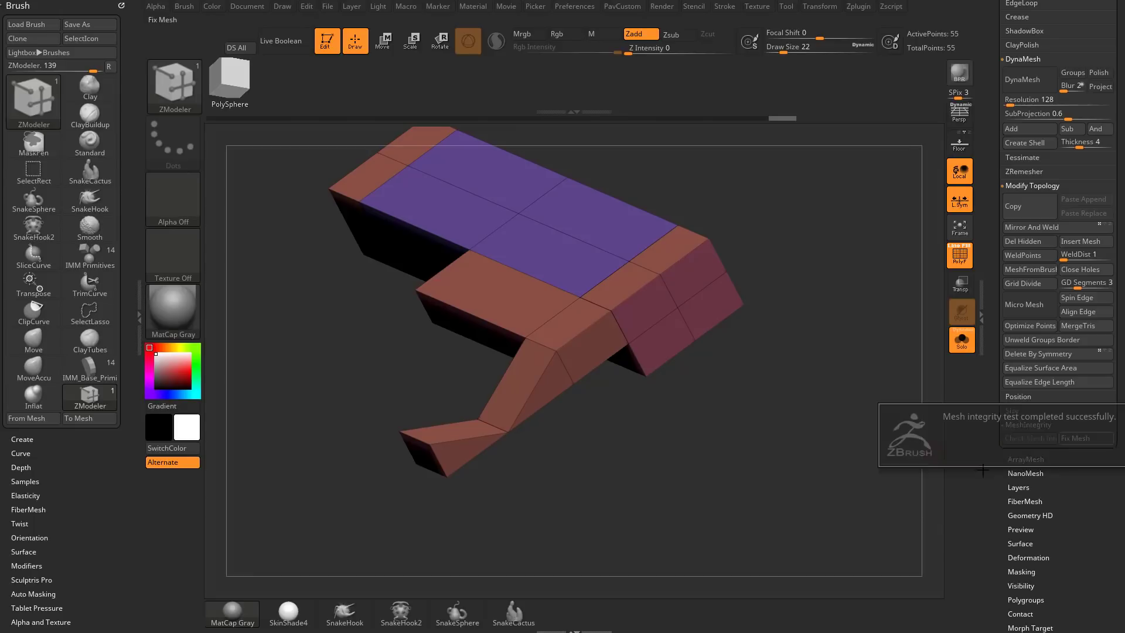
Step: Try to smooth the pinched middle of the arm and undo the smoothing
{"action": "left_click_drag", "start_coordinate": [507, 431], "coordinate": [498, 414], "text": "shift"}
{"action": "mouse_move", "coordinate": [546, 469]}
{"action": "left_mouse_down"}
{"action": "mouse_move", "coordinate": [605, 458]}
{"action": "mouse_move", "coordinate": [621, 493]}
{"action": "left_mouse_up"}
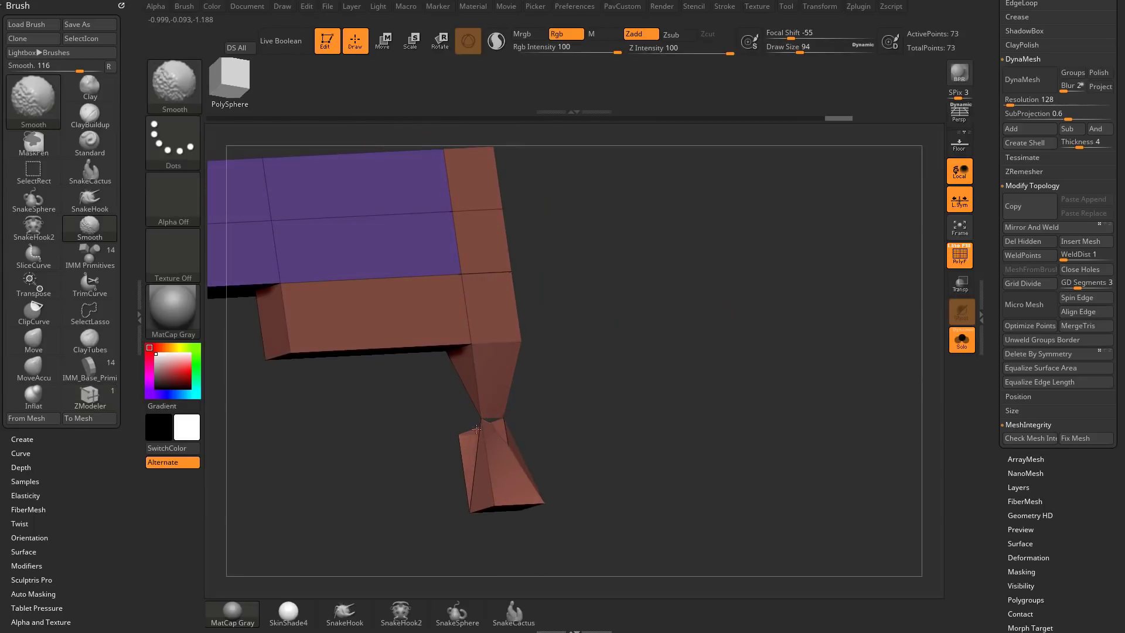
{"action": "key", "text": "ctrl+z"}
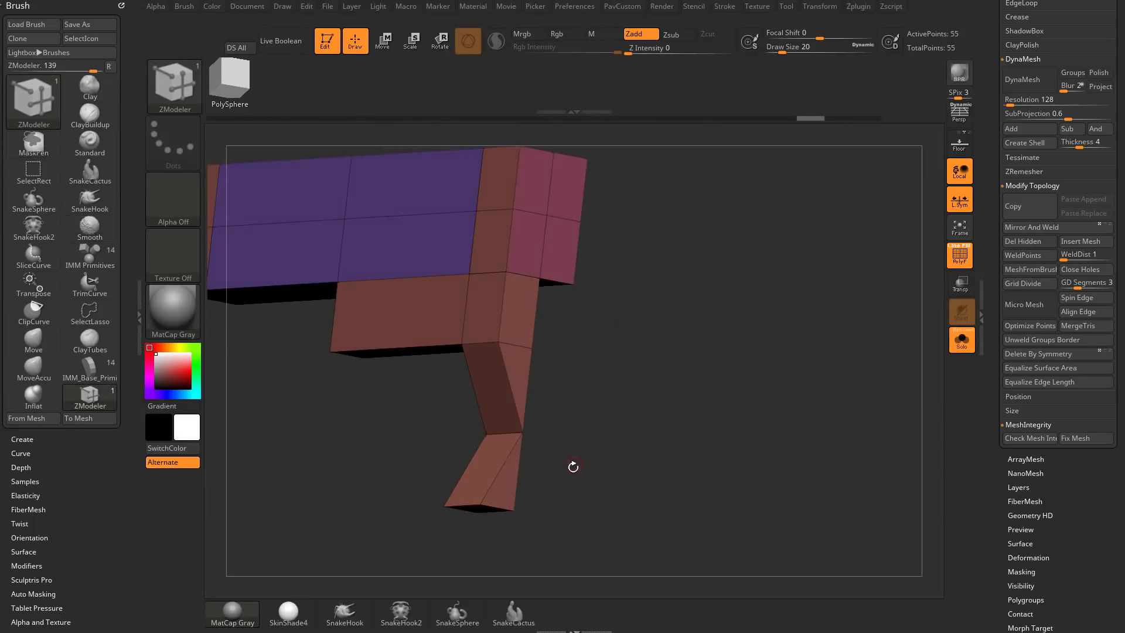
Step: Collapse the remaining edges at the arm's middle into a single point and examine the pinch
{"action": "mouse_move", "coordinate": [572, 465]}
{"action": "left_mouse_down"}
{"action": "mouse_move", "coordinate": [628, 425]}
{"action": "mouse_move", "coordinate": [721, 401]}
{"action": "mouse_move", "coordinate": [728, 467]}
{"action": "left_mouse_up"}
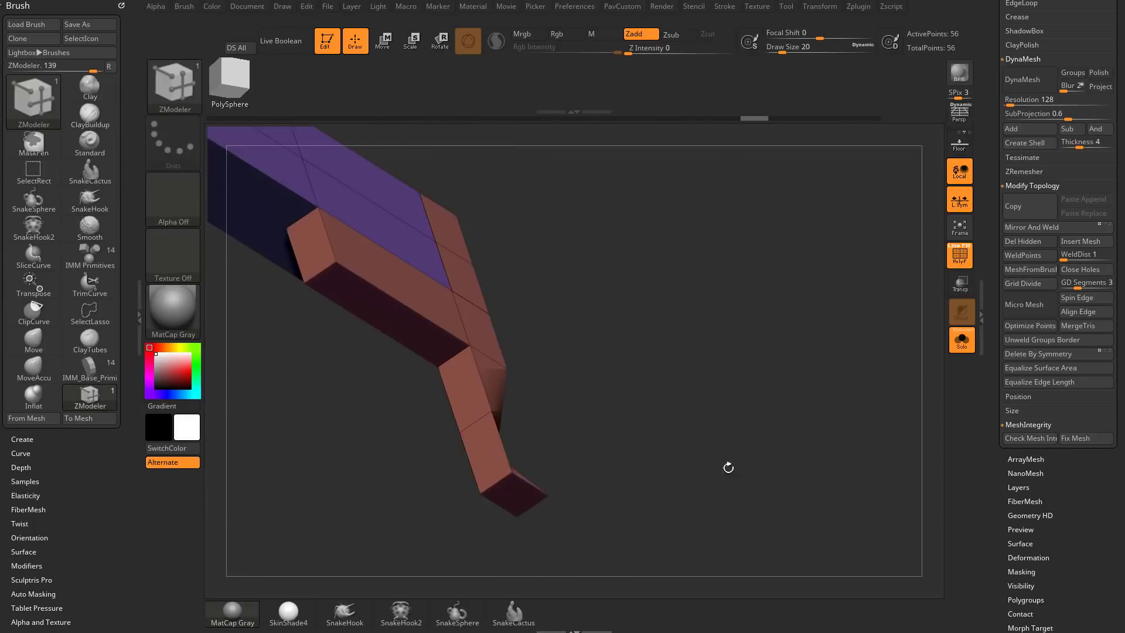
{"action": "left_click", "coordinate": [477, 422]}
{"action": "left_click_drag", "start_coordinate": [573, 401], "coordinate": [531, 440]}
{"action": "left_click", "coordinate": [509, 423]}
{"action": "left_click_drag", "start_coordinate": [697, 421], "coordinate": [638, 463]}
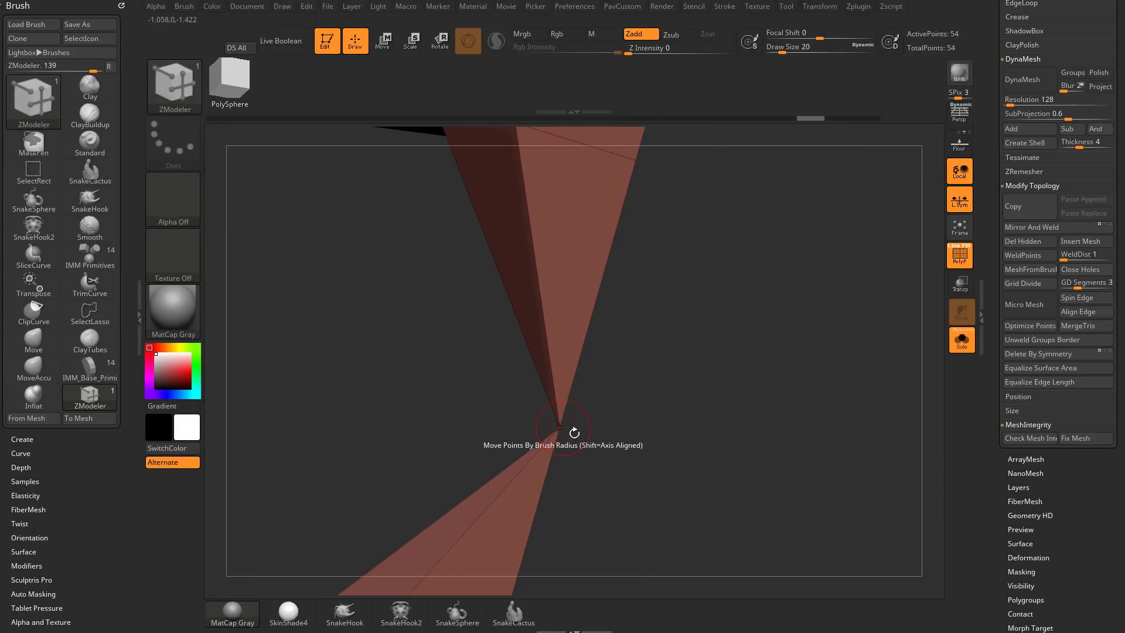
{"action": "left_click_drag", "start_coordinate": [665, 407], "coordinate": [718, 337]}
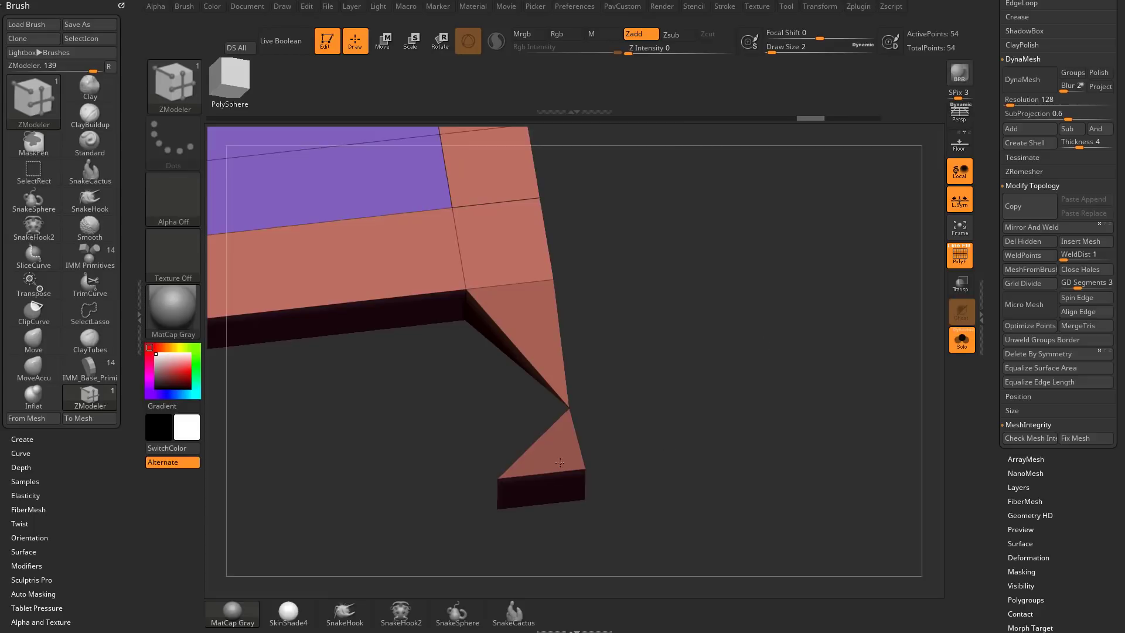
Step: Insert a single edge loop across the purple section between the plain end of the bar and the side block
{"action": "left_click_drag", "start_coordinate": [761, 406], "coordinate": [779, 288]}
{"action": "key", "text": "space"}
{"action": "left_click_drag", "start_coordinate": [683, 278], "coordinate": [872, 271], "text": "alt"}
{"action": "left_click_drag", "start_coordinate": [708, 318], "coordinate": [659, 318], "text": "alt"}
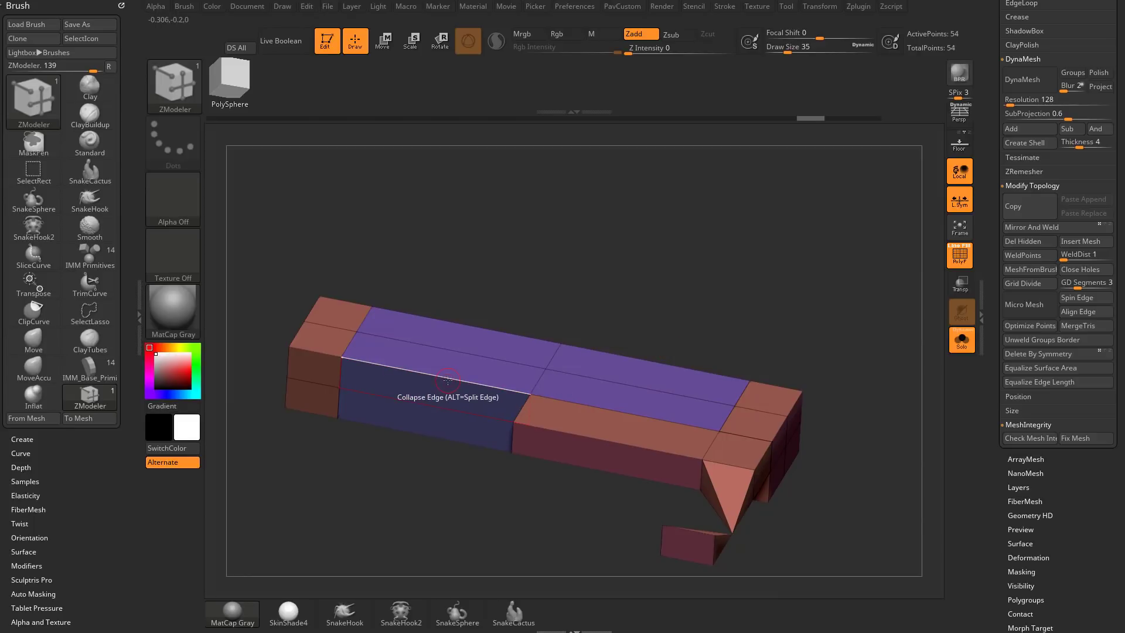
{"action": "left_click_drag", "start_coordinate": [613, 309], "coordinate": [644, 304]}
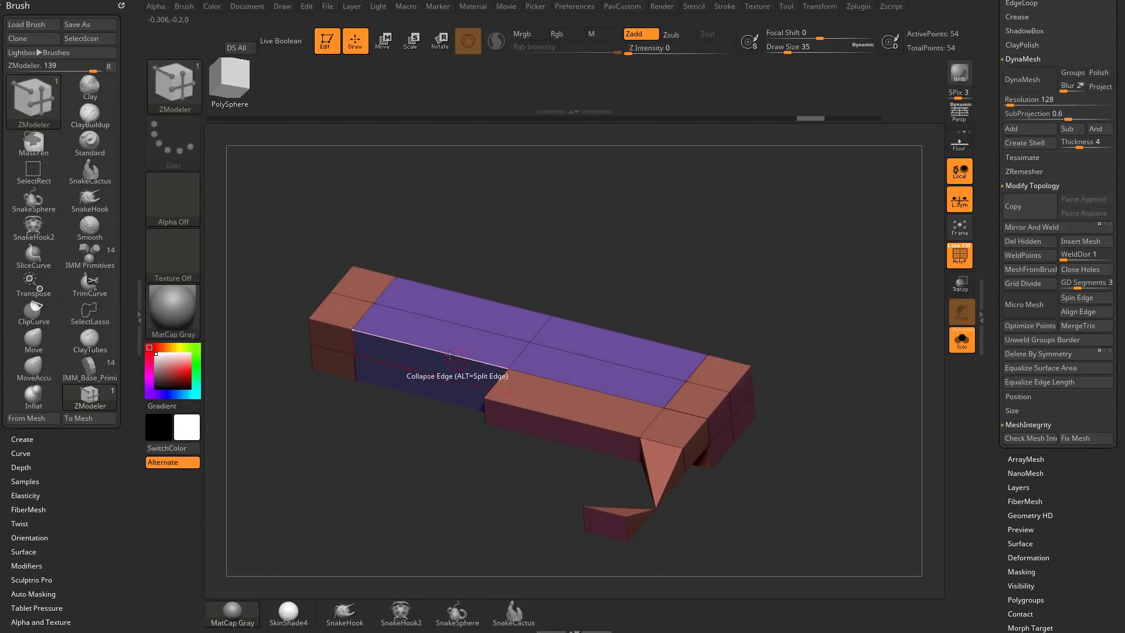
{"action": "key", "text": "space"}
{"action": "left_click", "coordinate": [423, 295]}
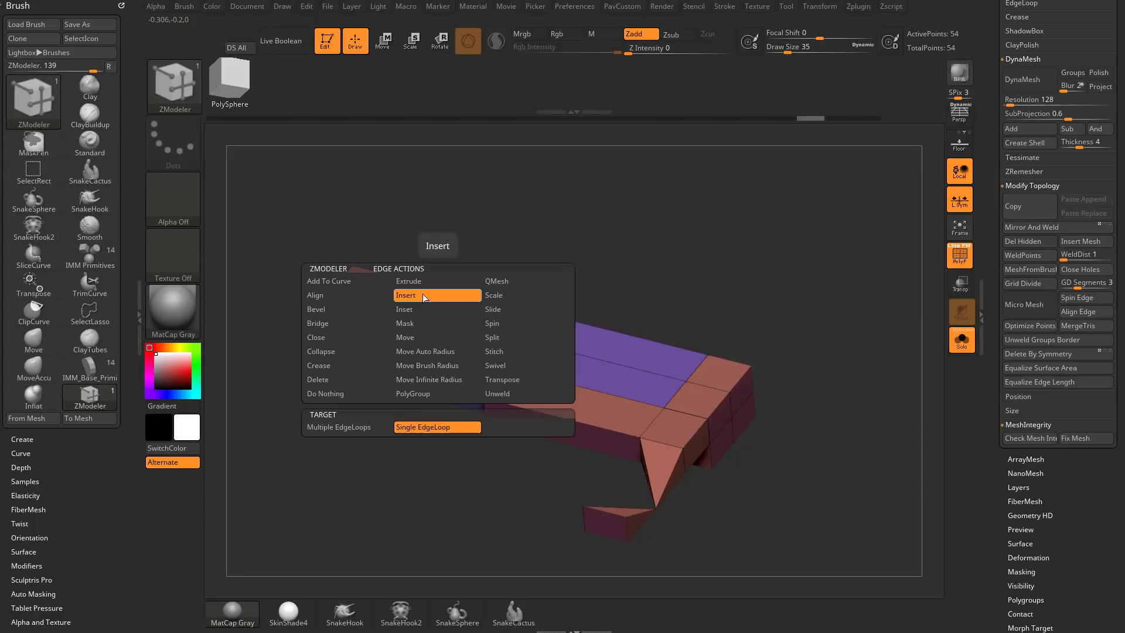
{"action": "left_click", "coordinate": [408, 426]}
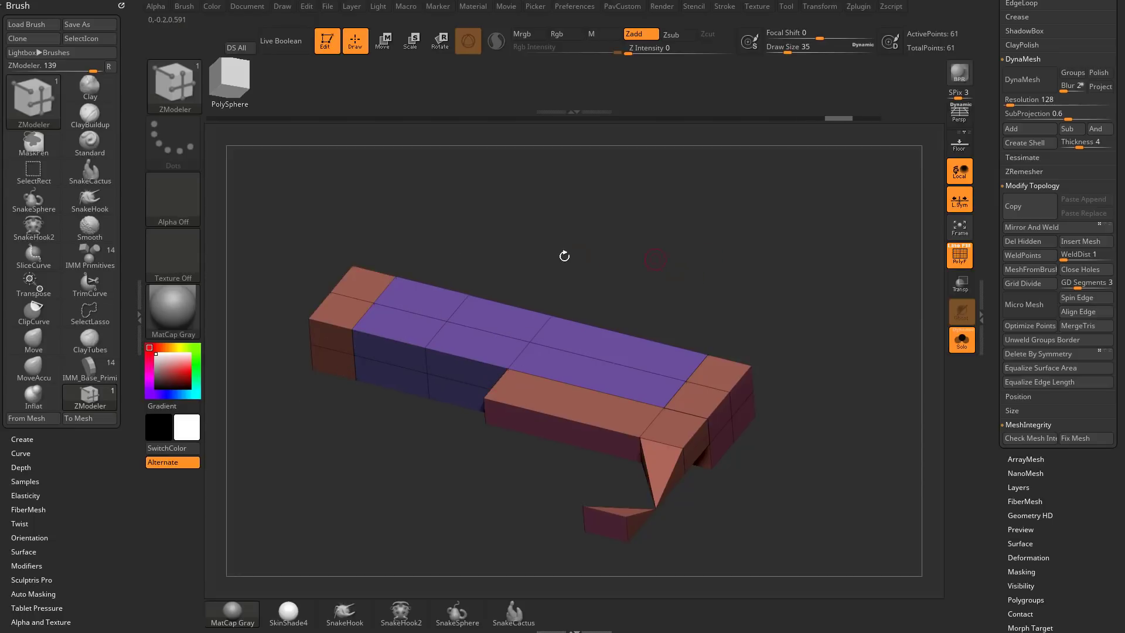
Step: Split the long corner edge between the new edge loop and the side block with the Split edge action
{"action": "mouse_move", "coordinate": [630, 255]}
{"action": "left_mouse_down"}
{"action": "mouse_move", "coordinate": [648, 309]}
{"action": "mouse_move", "coordinate": [635, 234]}
{"action": "mouse_move", "coordinate": [621, 273]}
{"action": "left_mouse_up"}
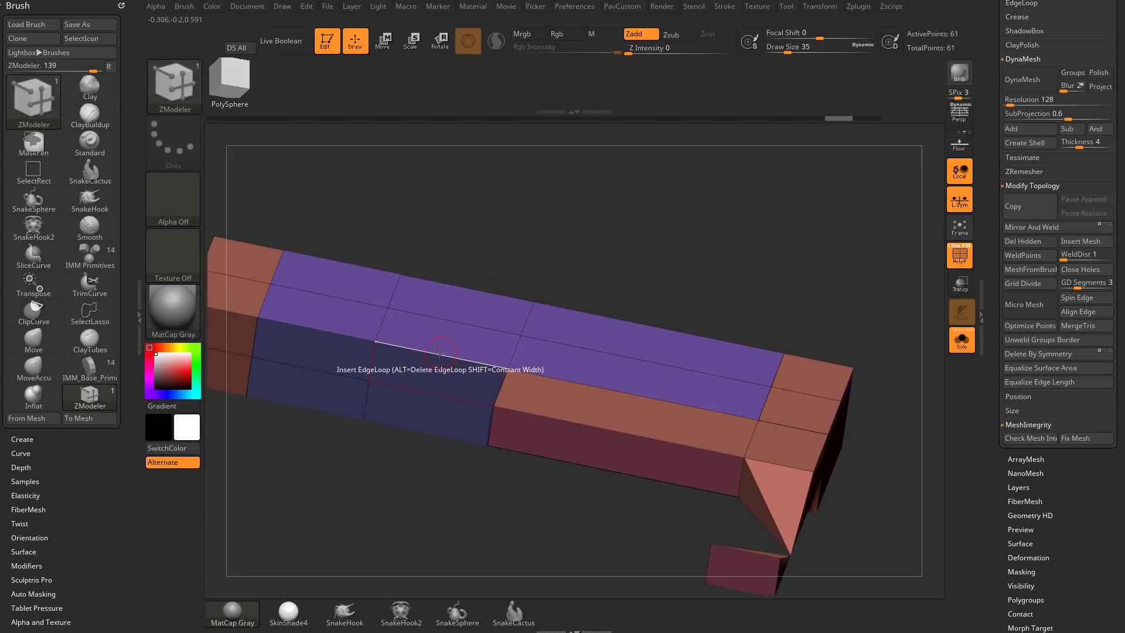
{"action": "key", "text": "space"}
{"action": "left_click", "coordinate": [507, 339]}
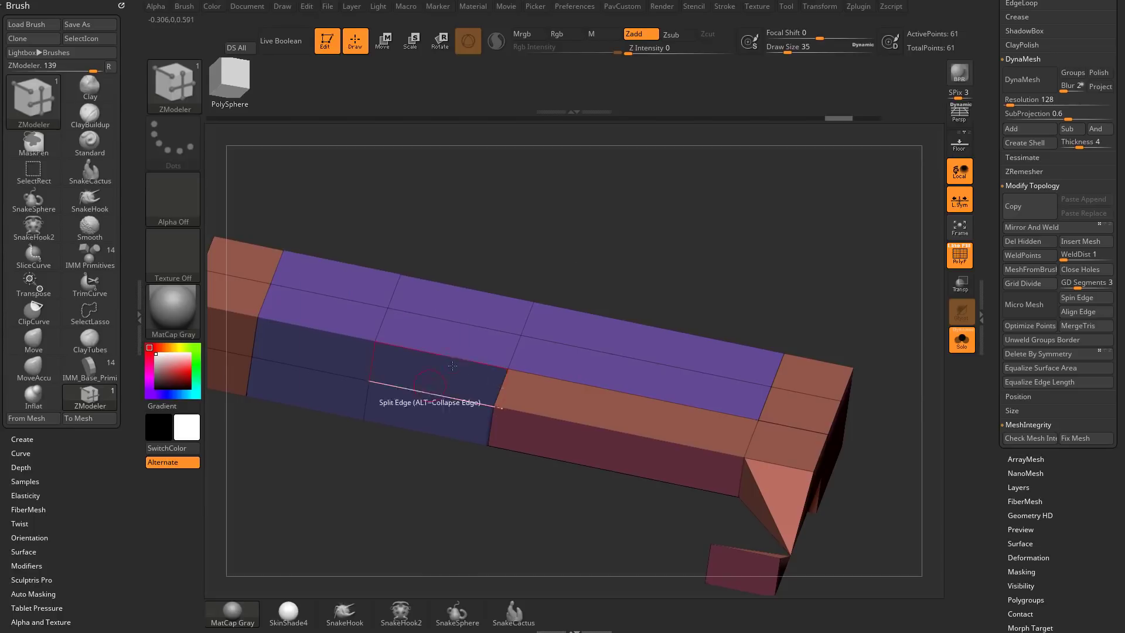
{"action": "left_click_drag", "start_coordinate": [609, 277], "coordinate": [594, 326]}
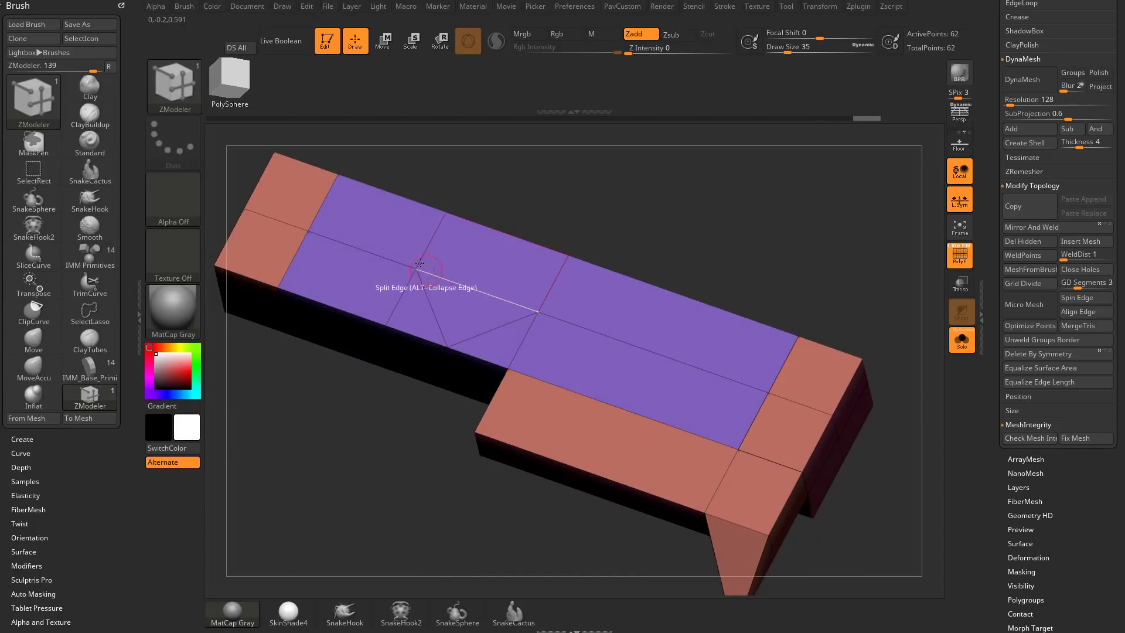
{"action": "left_click_drag", "start_coordinate": [393, 468], "coordinate": [442, 350]}
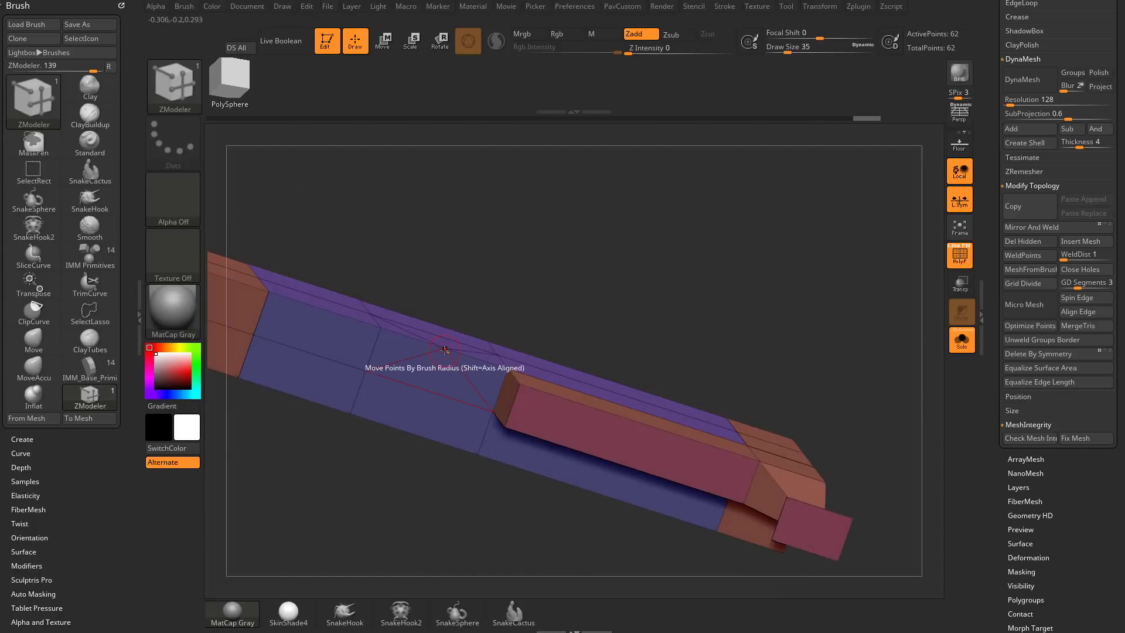
{"action": "mouse_move", "coordinate": [560, 264]}
{"action": "left_mouse_down"}
{"action": "mouse_move", "coordinate": [564, 302]}
{"action": "mouse_move", "coordinate": [575, 250]}
{"action": "mouse_move", "coordinate": [565, 228]}
{"action": "mouse_move", "coordinate": [556, 271]}
{"action": "left_mouse_up"}
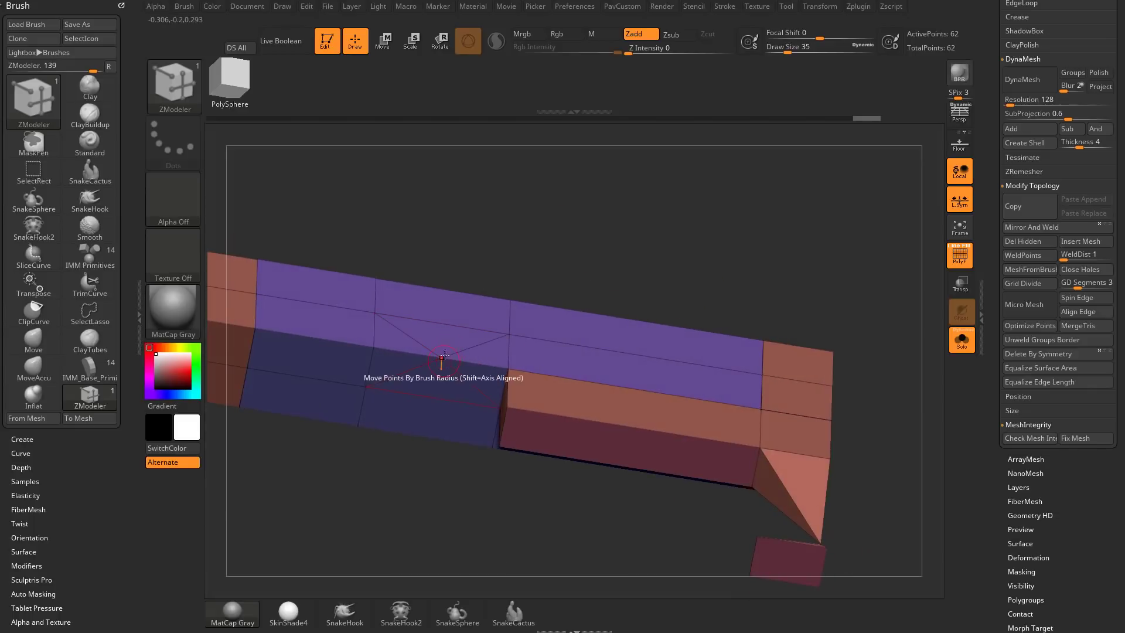
{"action": "left_click_drag", "start_coordinate": [464, 491], "coordinate": [471, 332]}
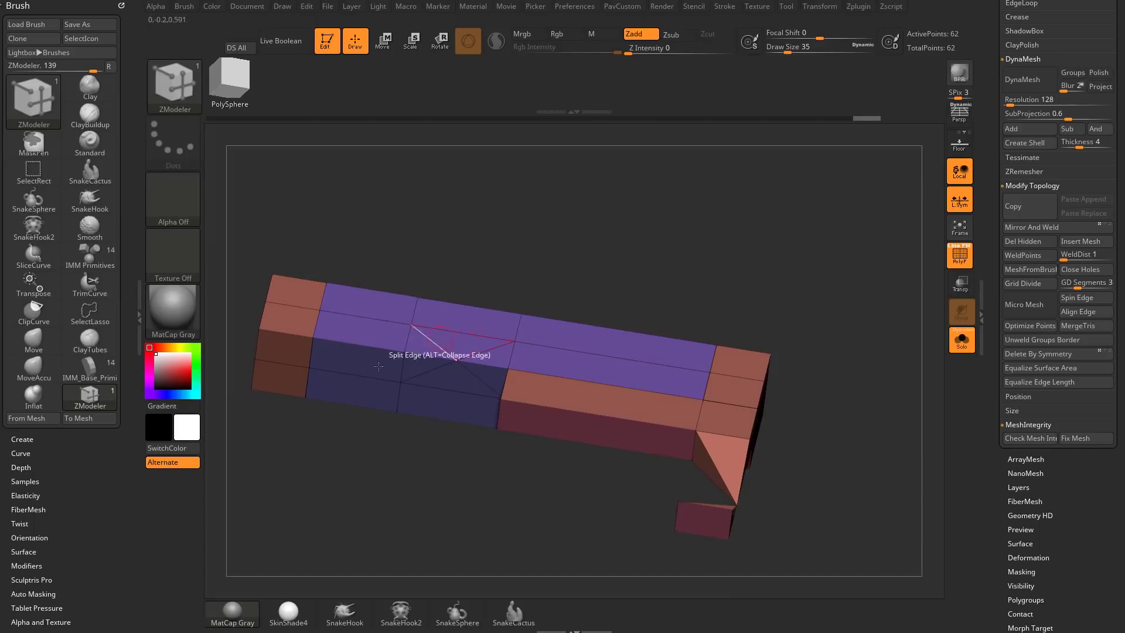
Step: Slice diagonally through the bar with the SliceCurve brush and examine the resulting polygroups and topology from several sides
{"action": "key", "text": "ctrl+shift"}
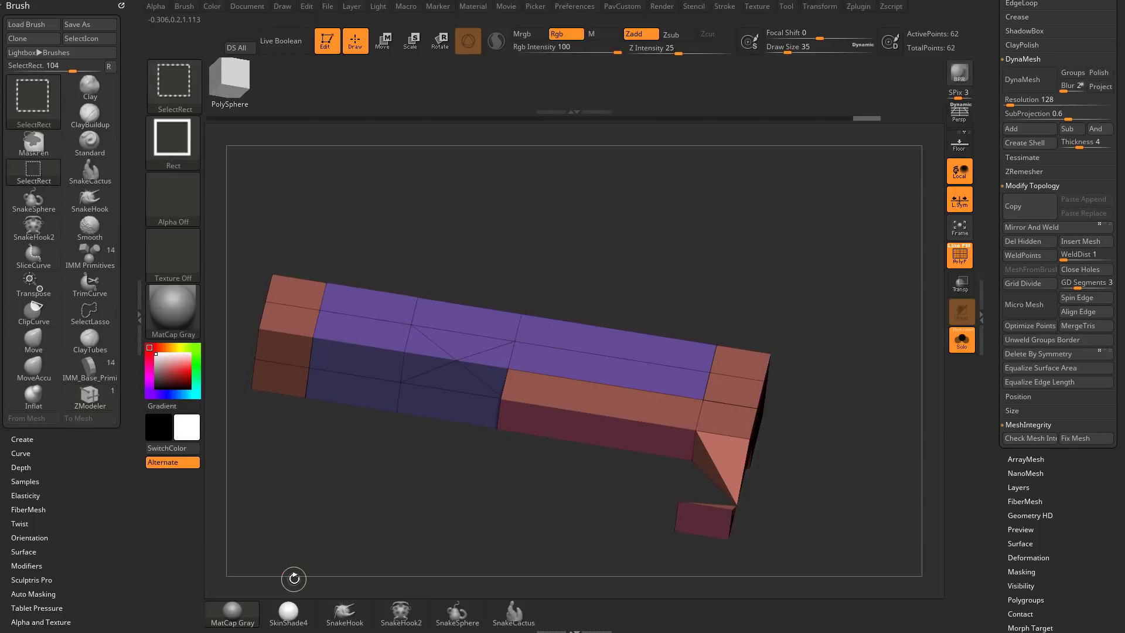
{"action": "left_click", "coordinate": [180, 86]}
{"action": "left_click", "coordinate": [637, 145]}
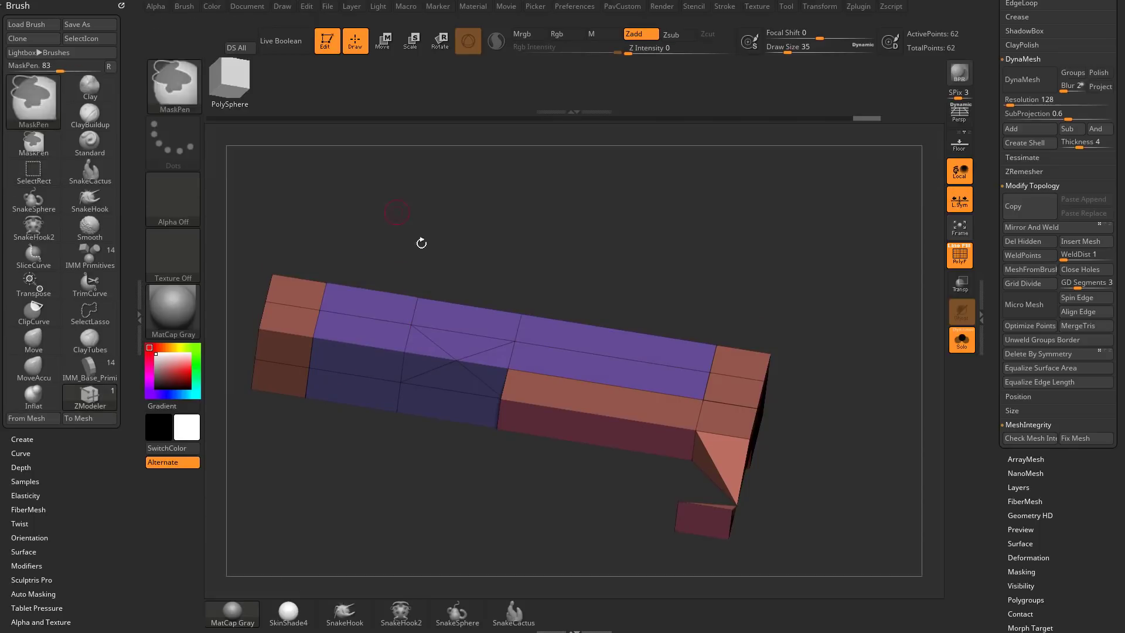
{"action": "mouse_move", "coordinate": [598, 241]}
{"action": "left_mouse_down"}
{"action": "mouse_move", "coordinate": [364, 389]}
{"action": "mouse_move", "coordinate": [238, 364]}
{"action": "mouse_move", "coordinate": [236, 333]}
{"action": "left_mouse_up"}
{"action": "left_click_drag", "start_coordinate": [633, 264], "coordinate": [410, 366]}
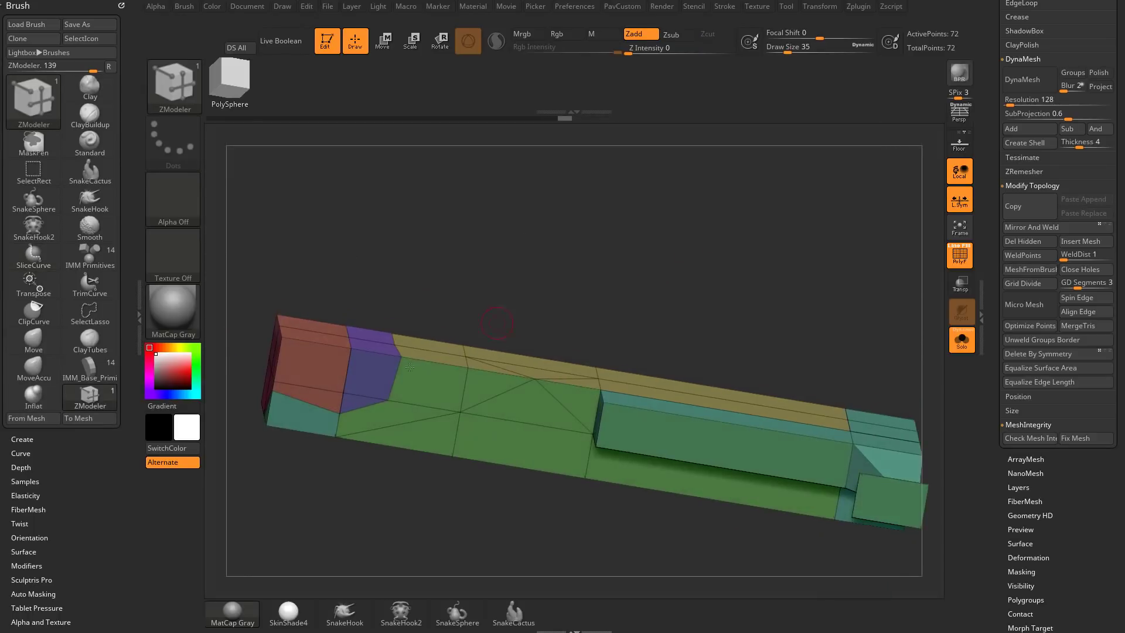
{"action": "left_click_drag", "start_coordinate": [345, 305], "coordinate": [387, 304]}
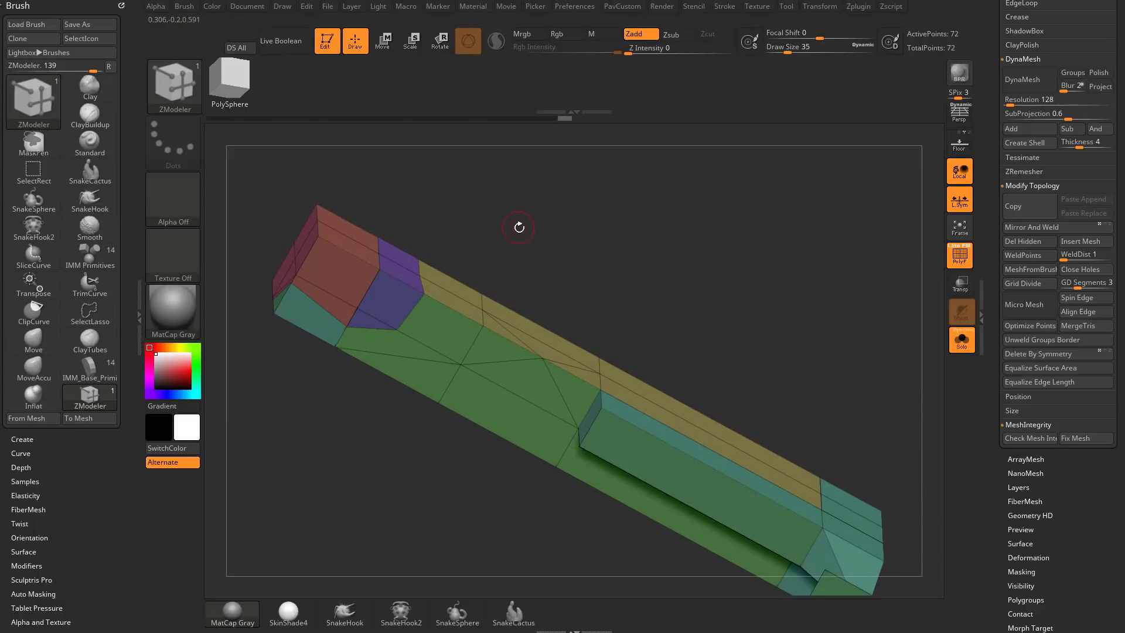
{"action": "left_click_drag", "start_coordinate": [519, 227], "coordinate": [469, 275]}
{"action": "left_click_drag", "start_coordinate": [778, 242], "coordinate": [796, 271]}
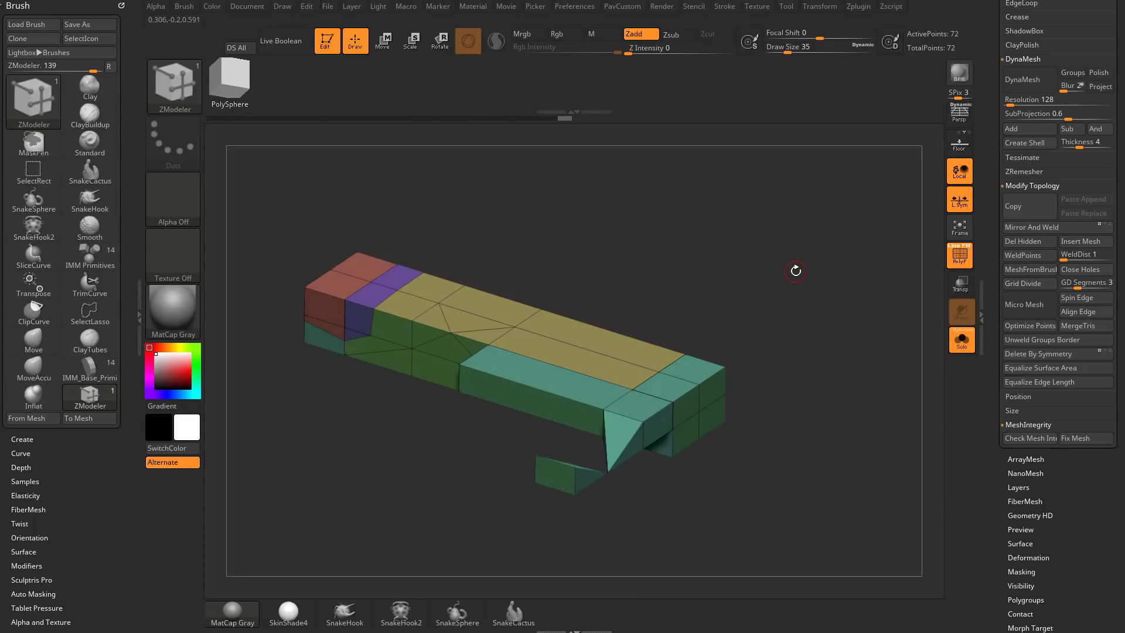
{"action": "left_click_drag", "start_coordinate": [707, 277], "coordinate": [489, 390]}
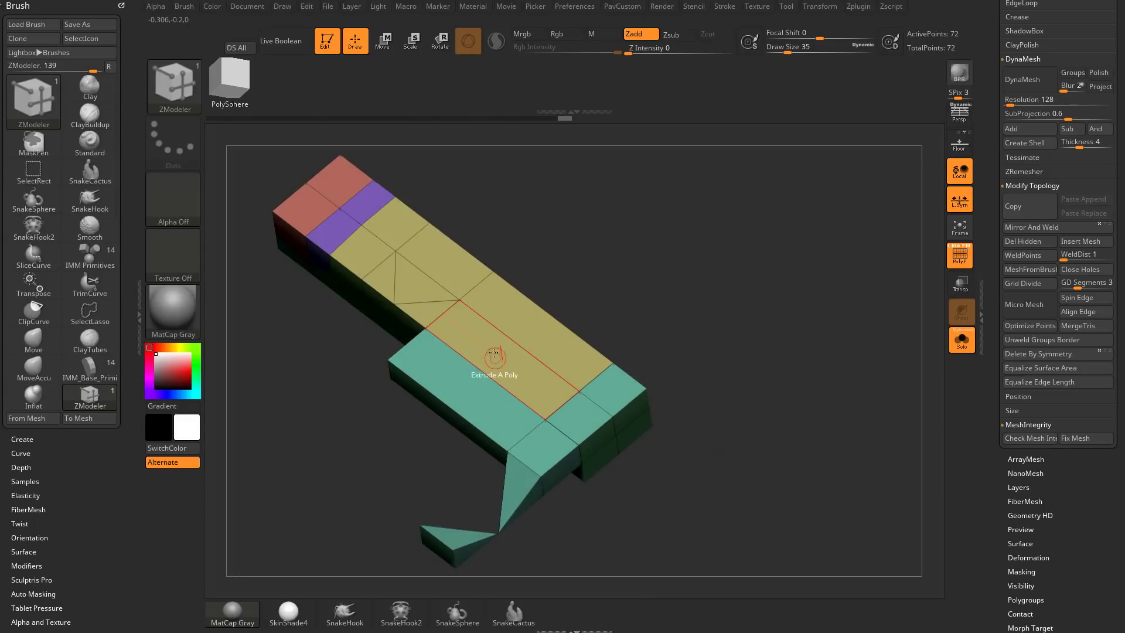
{"action": "left_click_drag", "start_coordinate": [675, 308], "coordinate": [744, 314]}
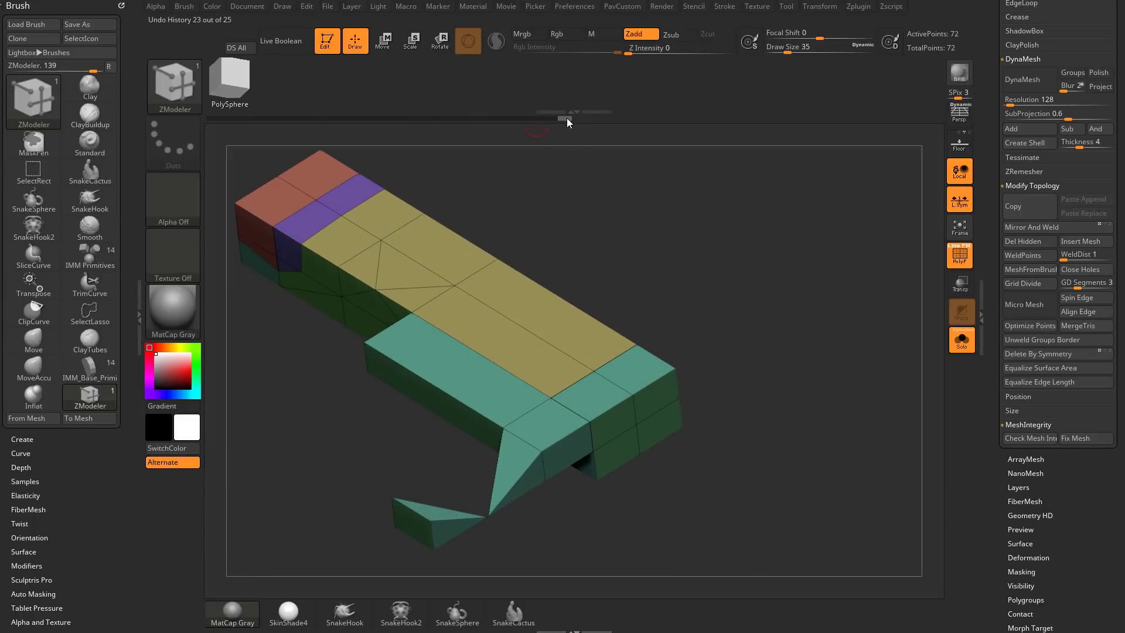
Step: Roll the undo history back to the bar without its side block and pull its upper side faces outward with QMesh
{"action": "left_click_drag", "start_coordinate": [566, 118], "coordinate": [355, 117]}
{"action": "key", "text": "space"}
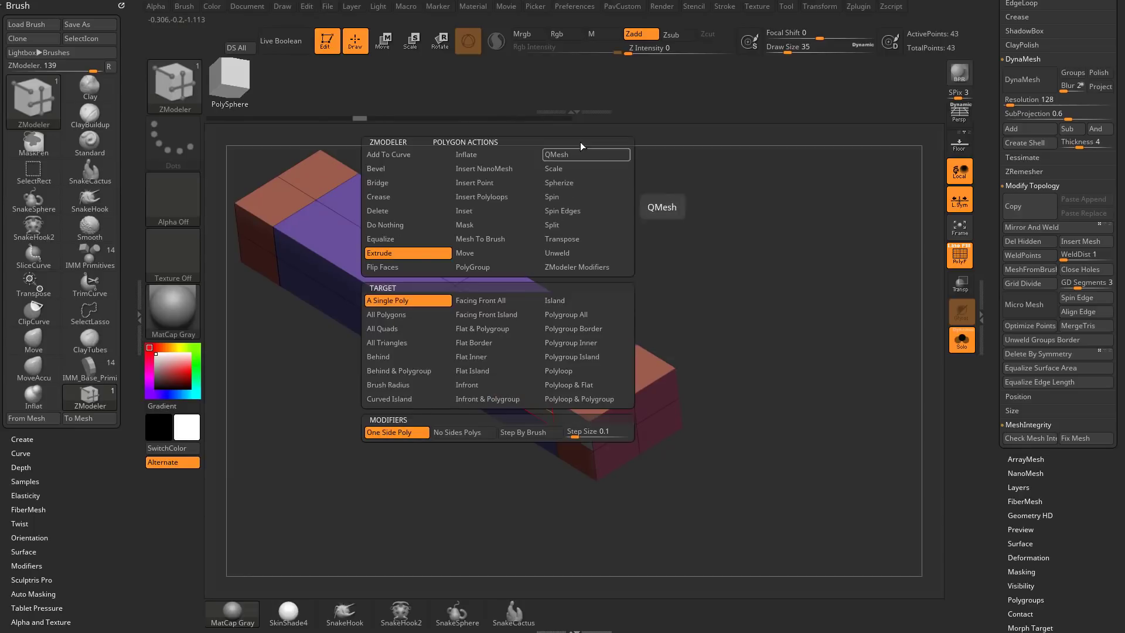
{"action": "left_click", "coordinate": [578, 154]}
{"action": "left_click_drag", "start_coordinate": [494, 379], "coordinate": [461, 402]}
{"action": "key", "text": "ctrl+z"}
{"action": "left_click_drag", "start_coordinate": [534, 405], "coordinate": [483, 436]}
{"action": "key", "text": "ctrl+z"}
{"action": "mouse_move", "coordinate": [645, 337]}
{"action": "left_mouse_down"}
{"action": "mouse_move", "coordinate": [648, 311]}
{"action": "mouse_move", "coordinate": [633, 372]}
{"action": "left_mouse_up"}
Step: Set the draw size to 62 and mark the top faces of the side block and adjoining half of the bar as a temporary polygroup
{"action": "mouse_move", "coordinate": [683, 266]}
{"action": "left_mouse_down"}
{"action": "mouse_move", "coordinate": [777, 298]}
{"action": "mouse_move", "coordinate": [701, 302]}
{"action": "left_mouse_up"}
{"action": "key", "text": "s"}
{"action": "left_click", "coordinate": [739, 310]}
{"action": "left_click", "coordinate": [469, 390]}
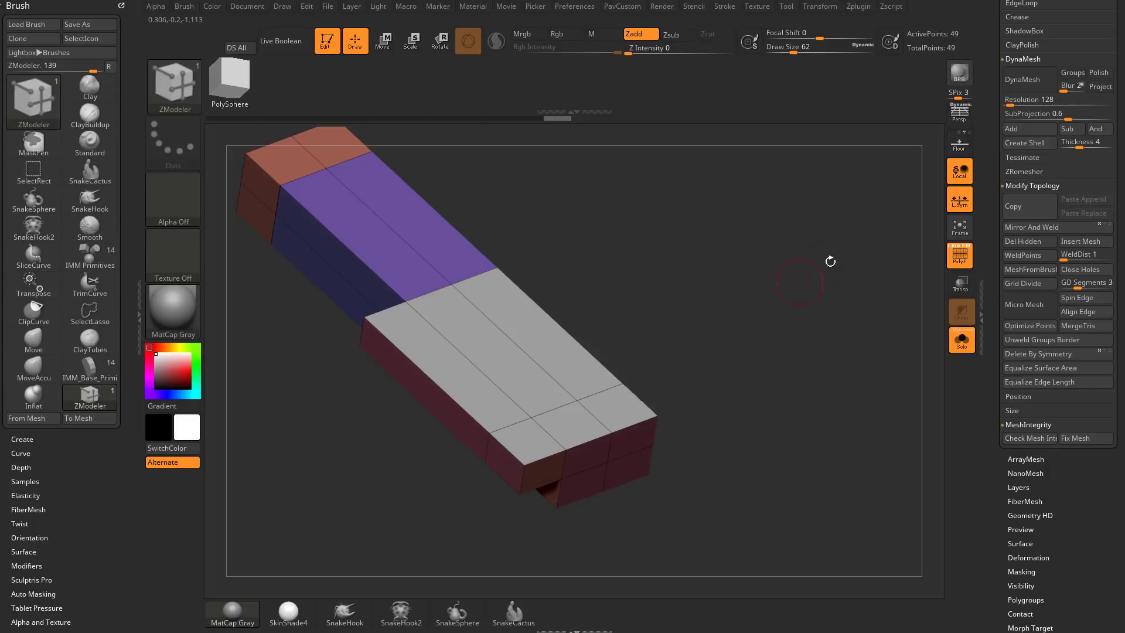
Step: Give the marked top faces their own polygroup and show the full mesh
{"action": "left_click_drag", "start_coordinate": [988, 251], "coordinate": [977, 339]}
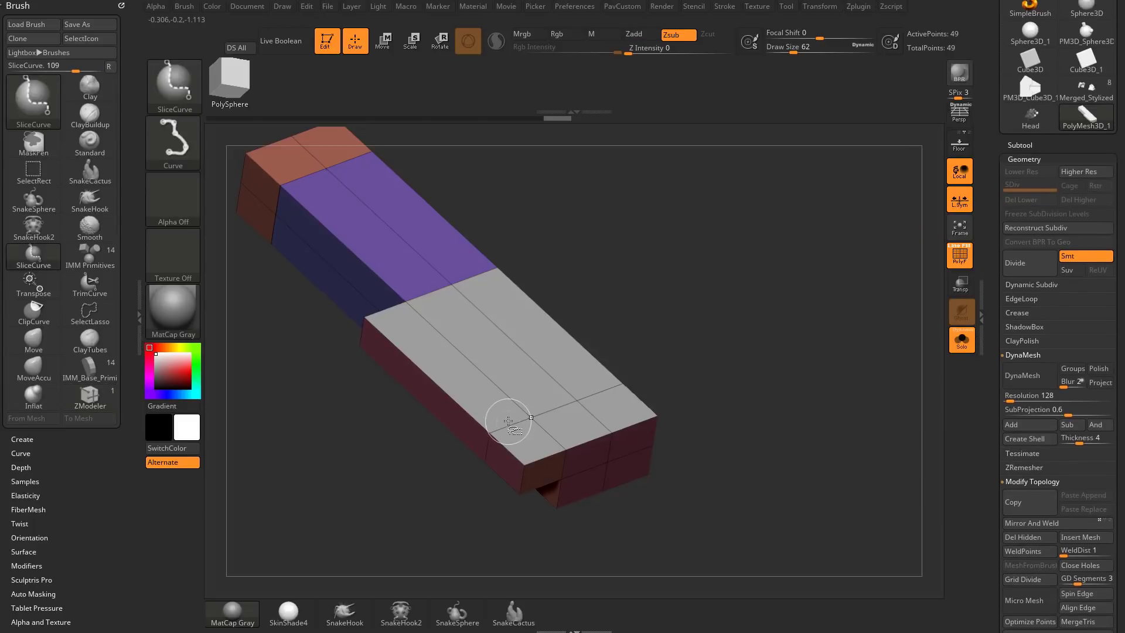
{"action": "left_click", "coordinate": [510, 419], "text": "ctrl+shift"}
{"action": "left_click", "coordinate": [732, 370], "text": "ctrl+shift"}
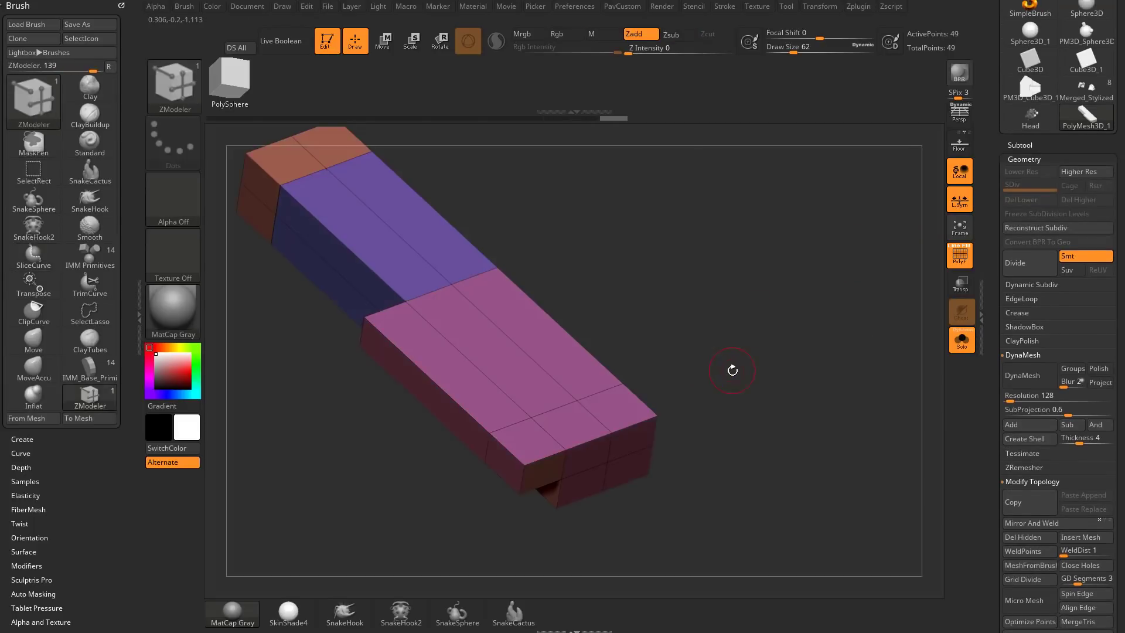
Step: Duplicate the bar subtool, isolate the copy's top-face polygroup and delete the copy's hidden faces
{"action": "left_click", "coordinate": [1020, 145]}
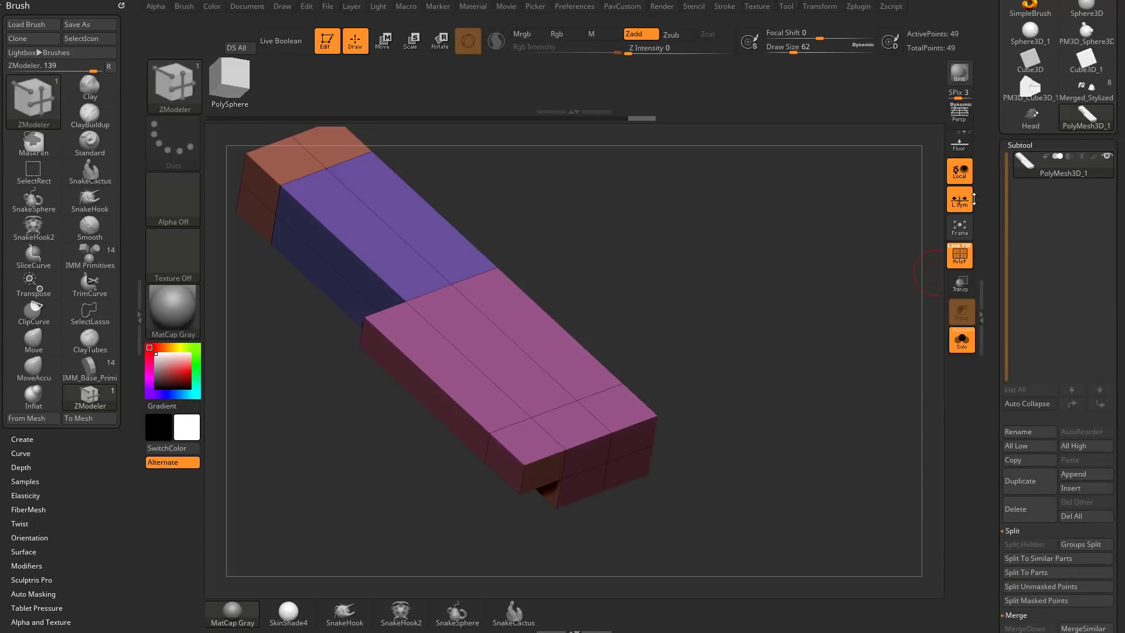
{"action": "left_click", "coordinate": [1020, 491]}
{"action": "left_click", "coordinate": [530, 421], "text": "ctrl+shift"}
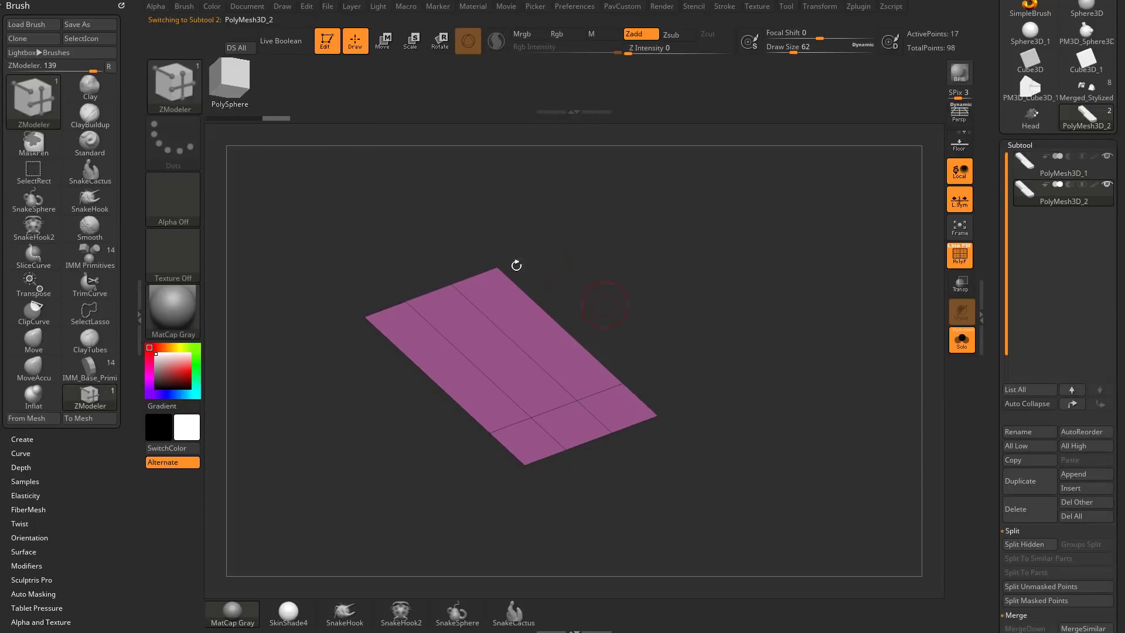
{"action": "key", "text": "3"}
{"action": "left_click", "coordinate": [781, 171]}
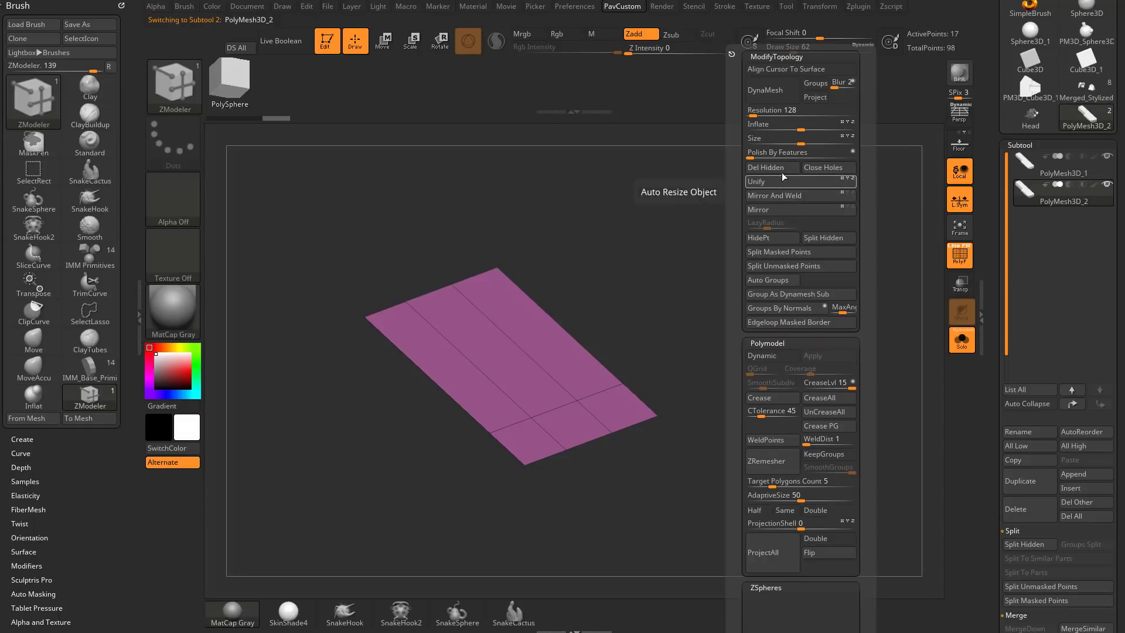
Step: Give the original bar's top faces a new polygroup and merge the bar with the top-face copy into one subtool
{"action": "left_click", "coordinate": [1046, 167]}
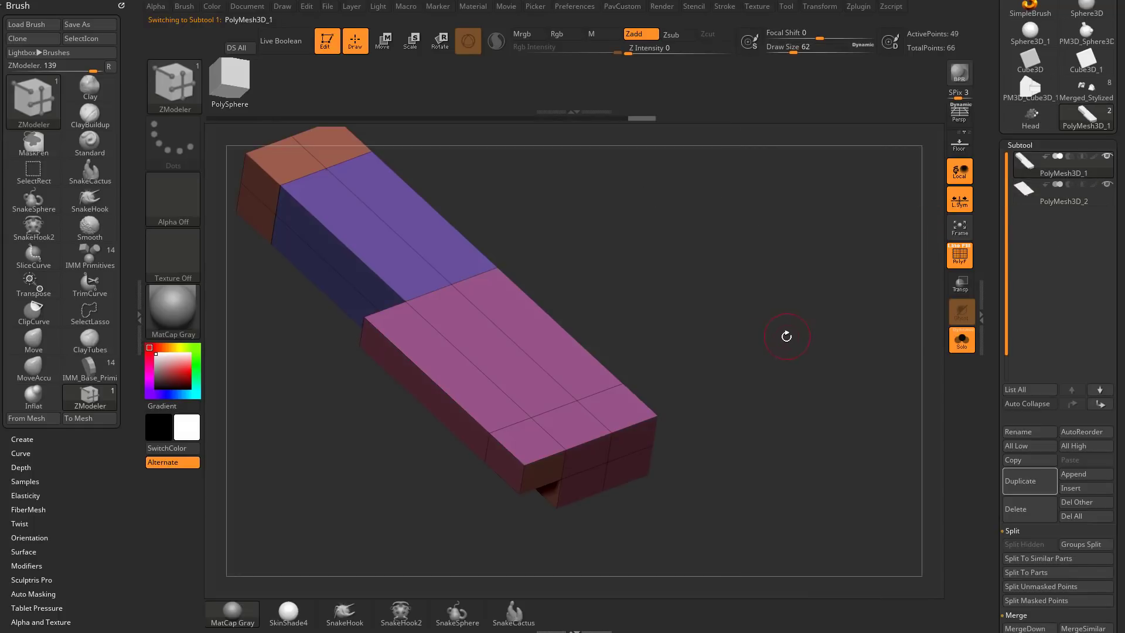
{"action": "scroll", "coordinate": [1008, 378], "scroll_direction": "down", "scroll_amount": 3}
{"action": "left_click", "coordinate": [592, 389], "text": "ctrl+shift"}
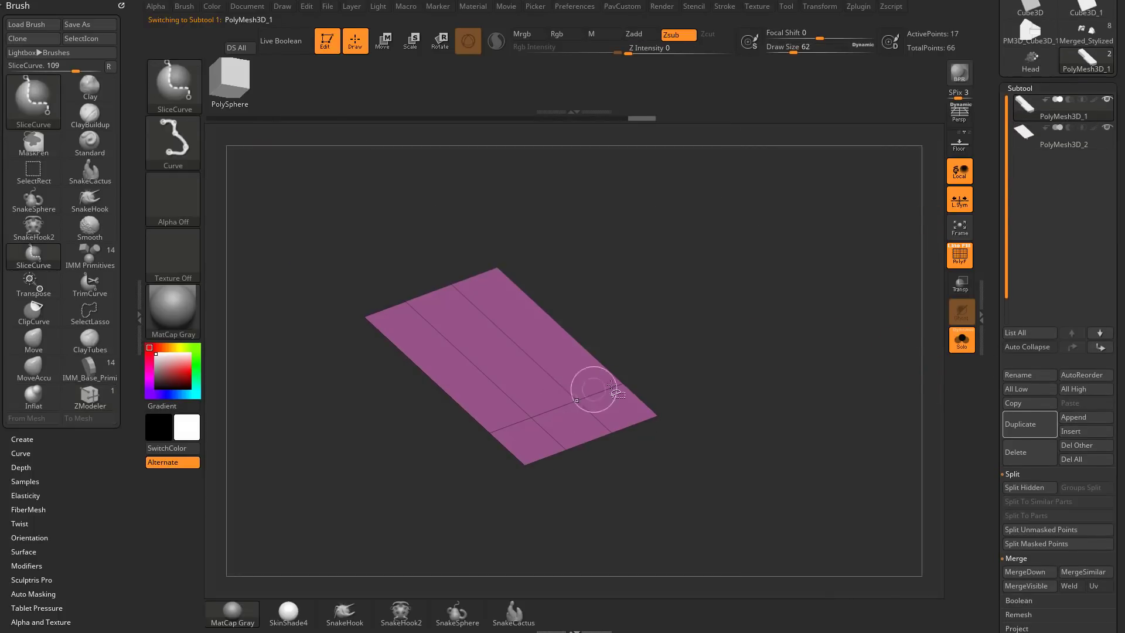
{"action": "left_click", "coordinate": [800, 283], "text": "ctrl+shift"}
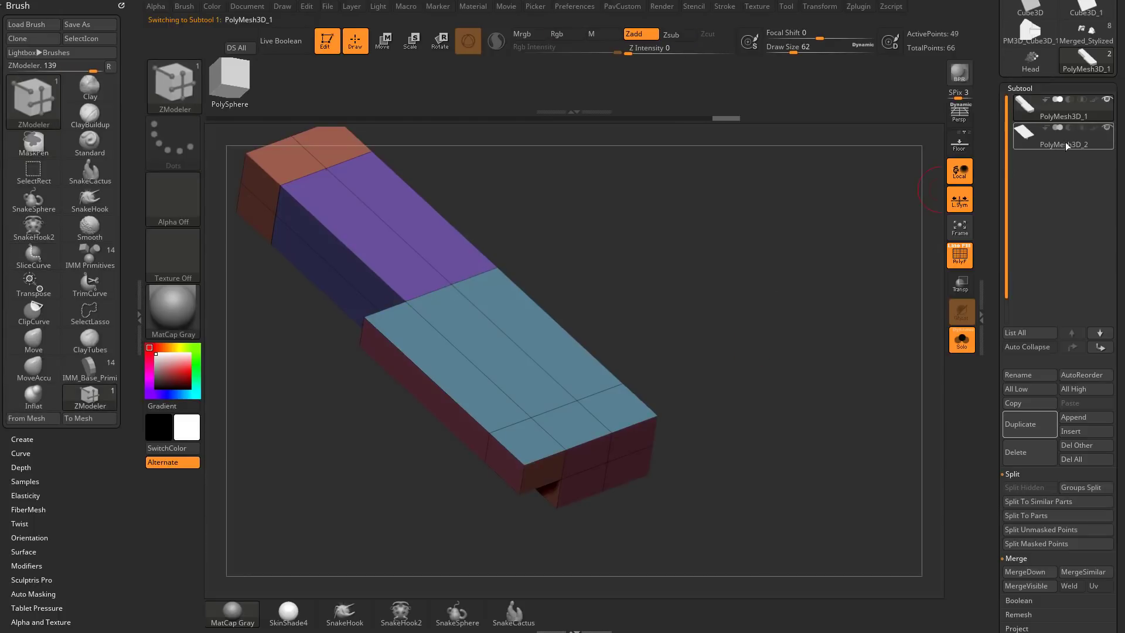
{"action": "scroll", "coordinate": [1000, 311], "scroll_direction": "down", "scroll_amount": 3}
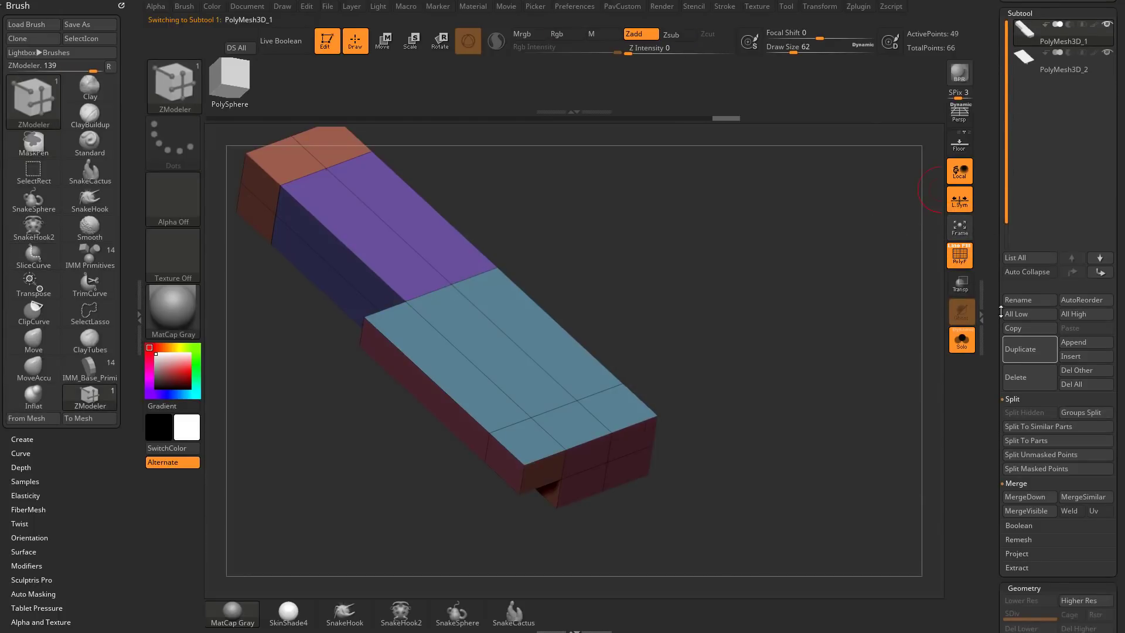
{"action": "left_click", "coordinate": [1034, 511]}
Step: Isolate the merged top faces, set the selection brush to SelectRect and show the full mesh again
{"action": "mouse_move", "coordinate": [797, 374]}
{"action": "left_mouse_down"}
{"action": "mouse_move", "coordinate": [754, 371]}
{"action": "mouse_move", "coordinate": [812, 385]}
{"action": "mouse_move", "coordinate": [799, 370]}
{"action": "left_mouse_up"}
{"action": "key", "text": "ctrl+shift"}
{"action": "left_click", "coordinate": [564, 449], "text": "ctrl+shift"}
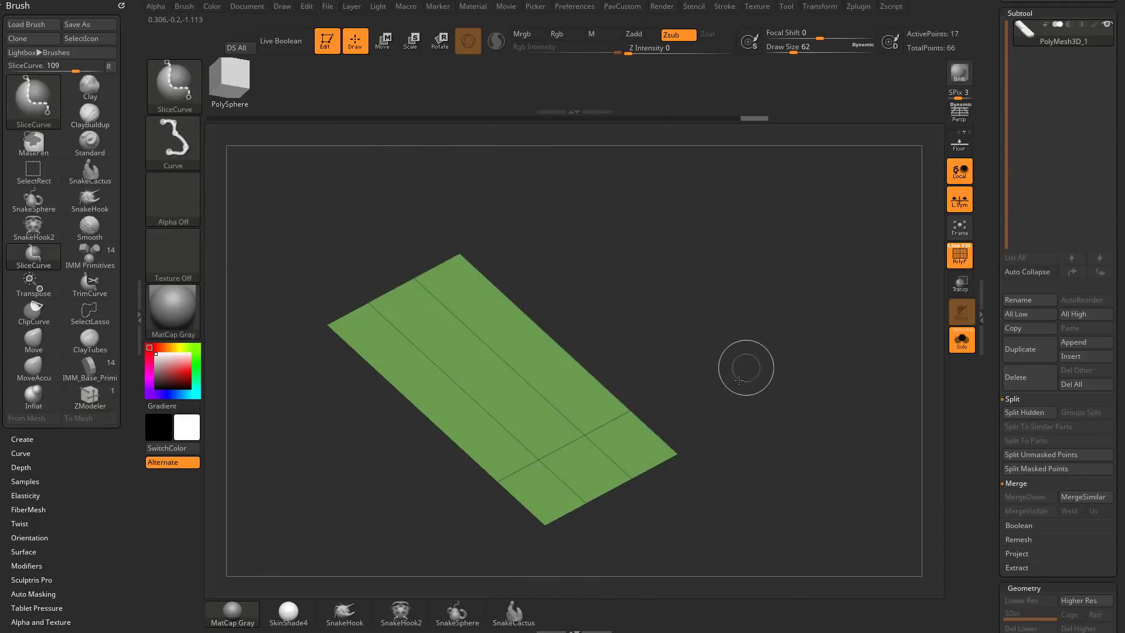
{"action": "left_click", "coordinate": [181, 90], "text": "ctrl+shift"}
{"action": "left_click", "coordinate": [299, 94], "text": "ctrl+shift"}
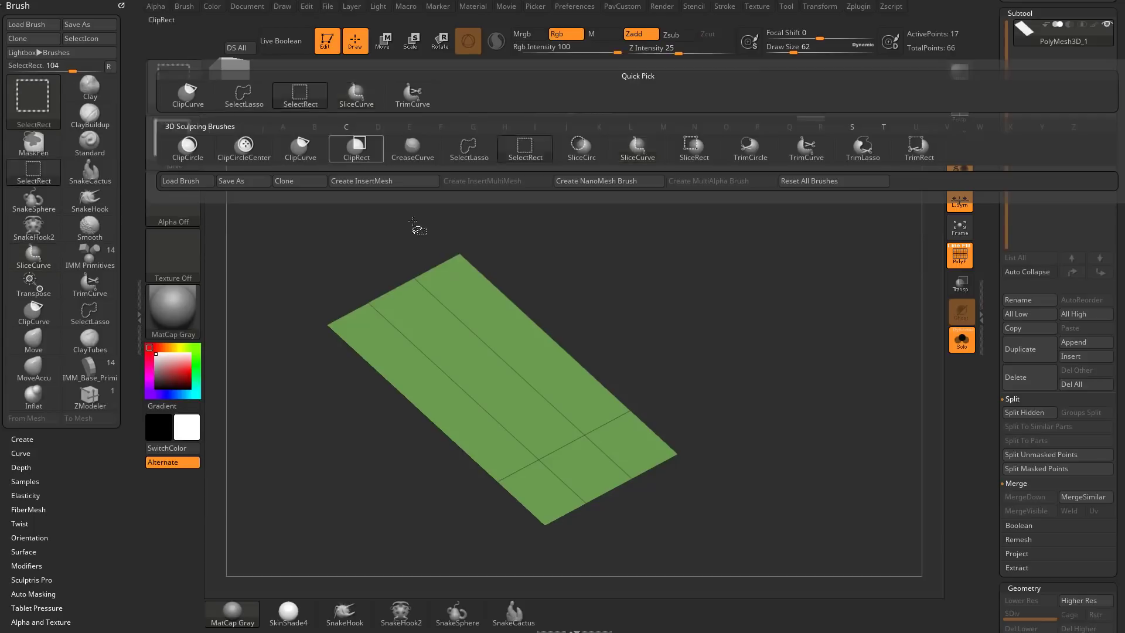
{"action": "left_click", "coordinate": [870, 429], "text": "ctrl+shift"}
{"action": "left_click_drag", "start_coordinate": [871, 428], "coordinate": [803, 371]}
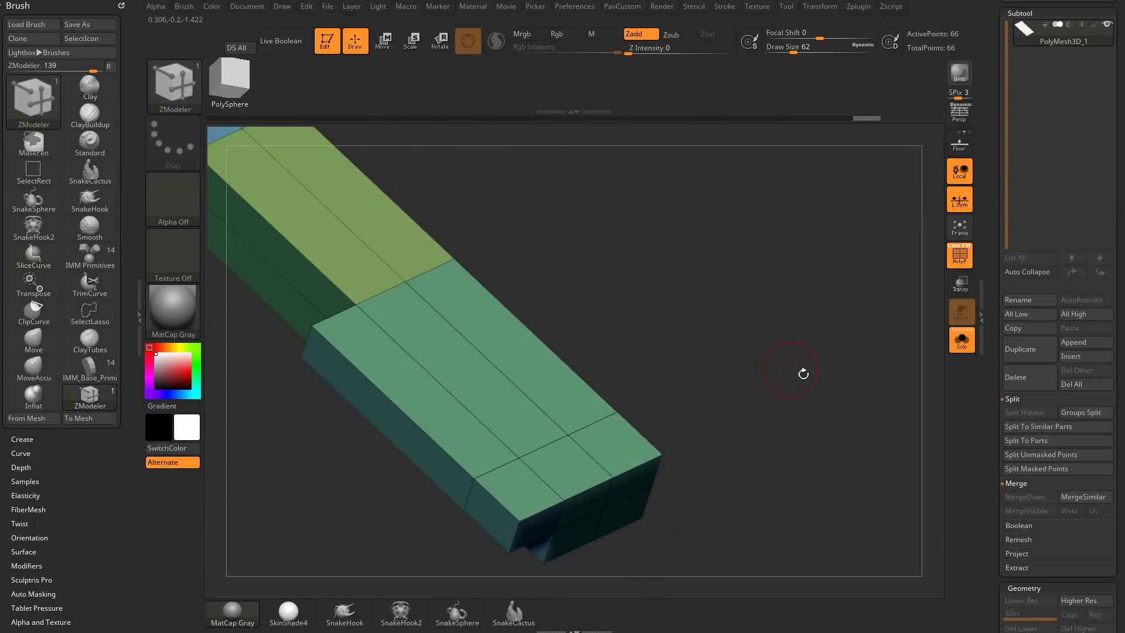
Step: Regroup the merged mesh with Auto Groups so each disconnected part gets its own polygroup
{"action": "key", "text": "4"}
{"action": "left_click_drag", "start_coordinate": [996, 385], "coordinate": [998, 35]}
{"action": "left_click_drag", "start_coordinate": [996, 527], "coordinate": [994, 75]}
{"action": "left_click_drag", "start_coordinate": [994, 343], "coordinate": [994, 189]}
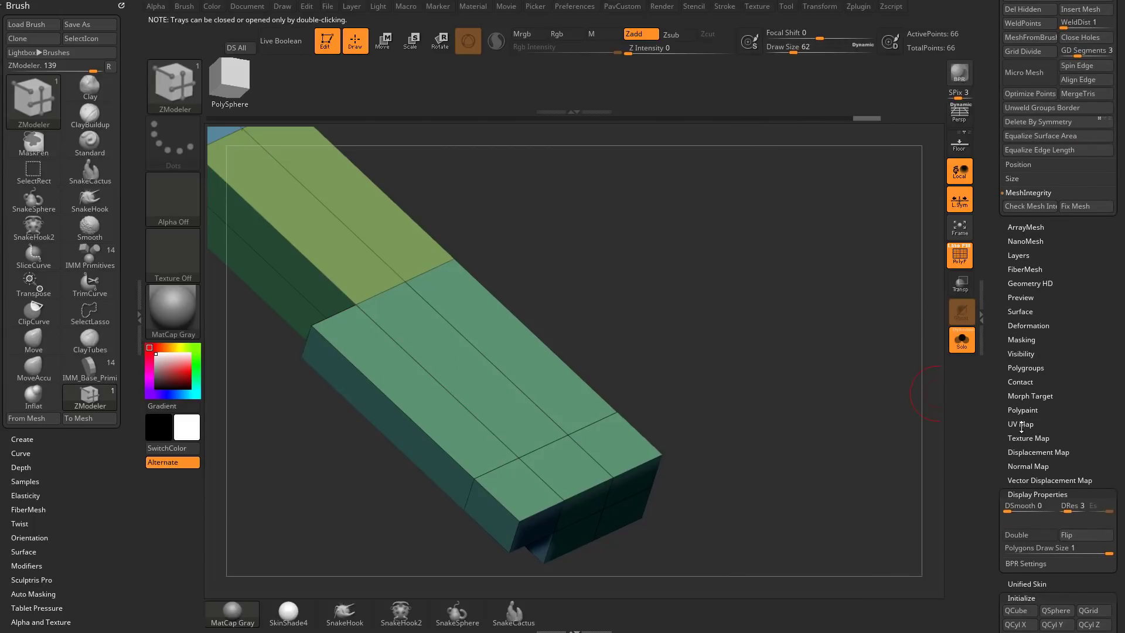
{"action": "left_click", "coordinate": [1025, 367]}
{"action": "left_click", "coordinate": [1032, 380]}
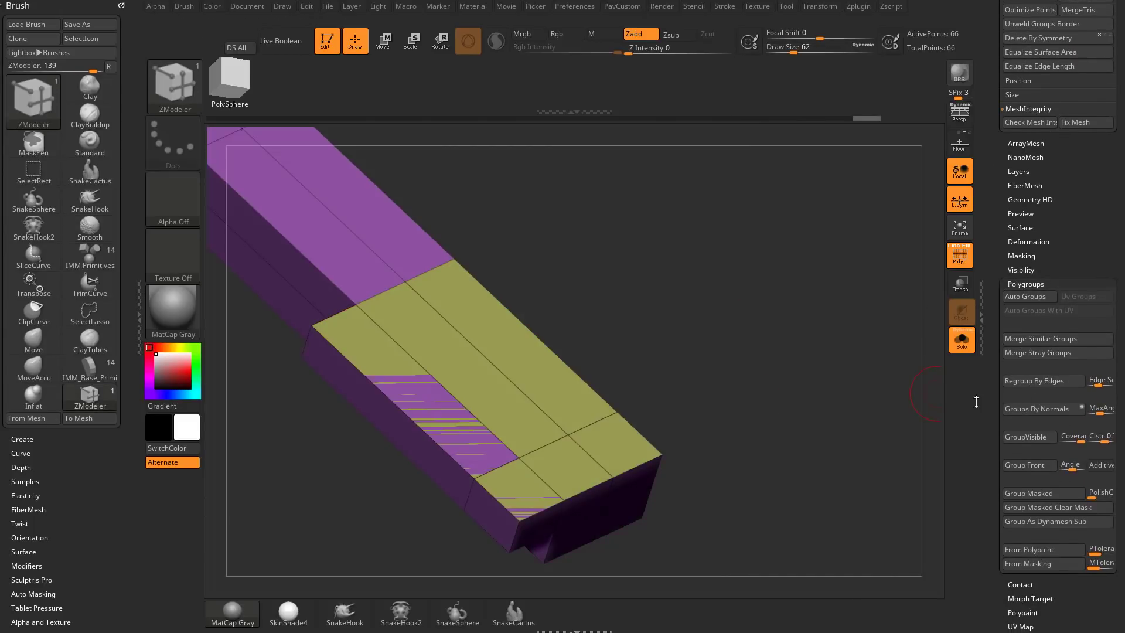
Step: Isolate the bar and the separate top-face sheet in turn and examine each from several sides
{"action": "key", "text": "f"}
{"action": "left_click_drag", "start_coordinate": [856, 381], "coordinate": [630, 316]}
{"action": "left_click", "coordinate": [489, 283], "text": "ctrl+shift"}
{"action": "mouse_move", "coordinate": [726, 311]}
{"action": "left_mouse_down"}
{"action": "mouse_move", "coordinate": [635, 300]}
{"action": "mouse_move", "coordinate": [564, 370]}
{"action": "mouse_move", "coordinate": [764, 324]}
{"action": "mouse_move", "coordinate": [716, 323]}
{"action": "left_mouse_up"}
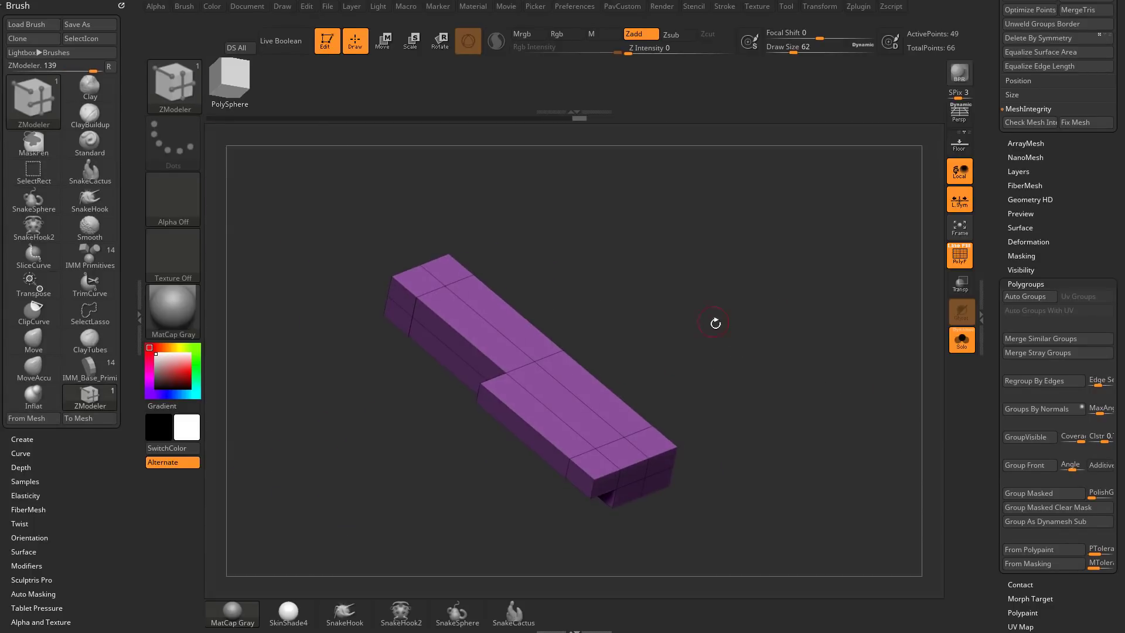
{"action": "left_click", "coordinate": [761, 402], "text": "ctrl+shift"}
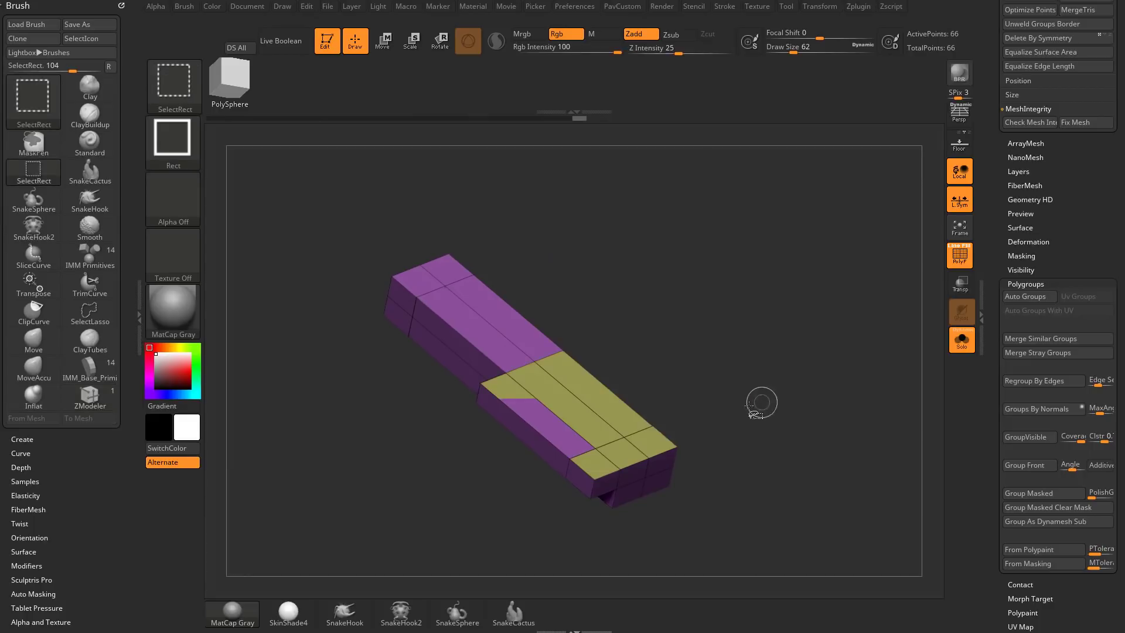
{"action": "left_click", "coordinate": [621, 443], "text": "ctrl+shift"}
{"action": "left_click_drag", "start_coordinate": [738, 406], "coordinate": [758, 442], "text": "ctrl+shift"}
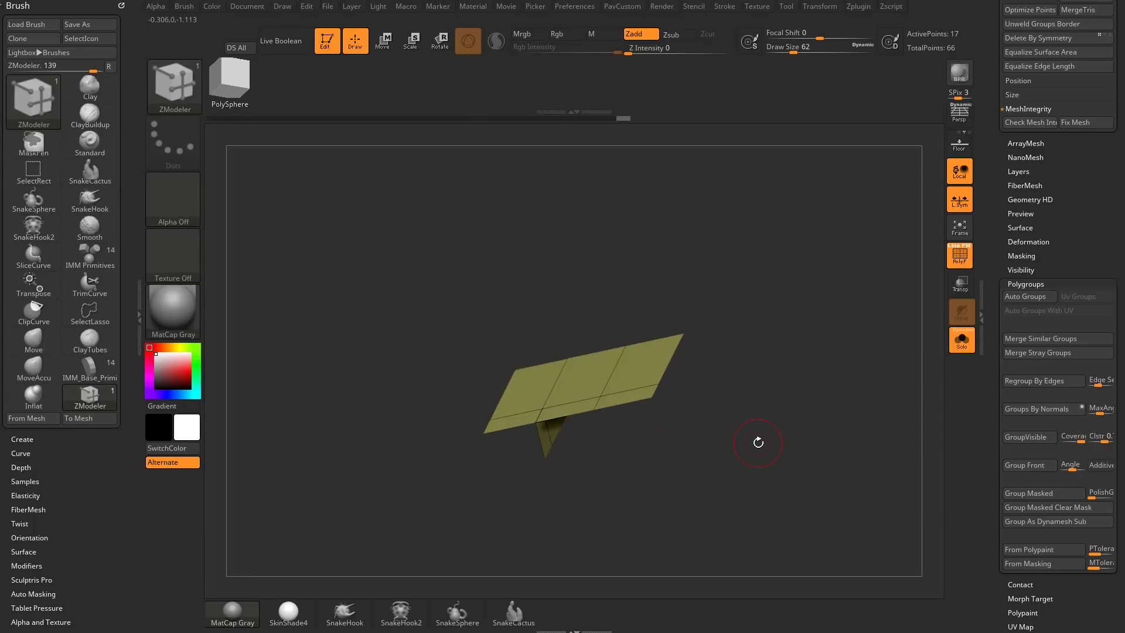
{"action": "mouse_move", "coordinate": [758, 442]}
{"action": "left_mouse_down"}
{"action": "mouse_move", "coordinate": [837, 246]}
{"action": "mouse_move", "coordinate": [821, 226]}
{"action": "mouse_move", "coordinate": [796, 310]}
{"action": "mouse_move", "coordinate": [760, 312]}
{"action": "mouse_move", "coordinate": [820, 327]}
{"action": "mouse_move", "coordinate": [819, 253]}
{"action": "mouse_move", "coordinate": [845, 315]}
{"action": "mouse_move", "coordinate": [689, 259]}
{"action": "left_mouse_up"}
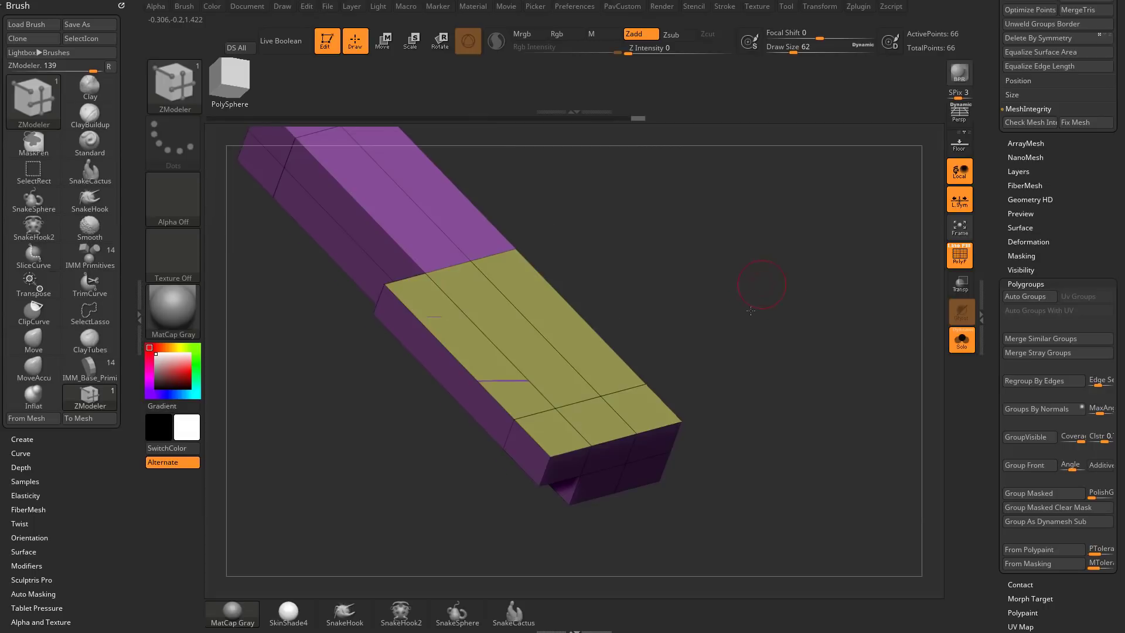
Step: Switch visibility between the top-face sheet and the bar, and examine their overlap on the full mesh
{"action": "left_click_drag", "start_coordinate": [751, 311], "coordinate": [635, 366]}
{"action": "double_click", "coordinate": [592, 423], "text": "ctrl+shift"}
{"action": "left_click_drag", "start_coordinate": [718, 306], "coordinate": [772, 413], "text": "ctrl+shift"}
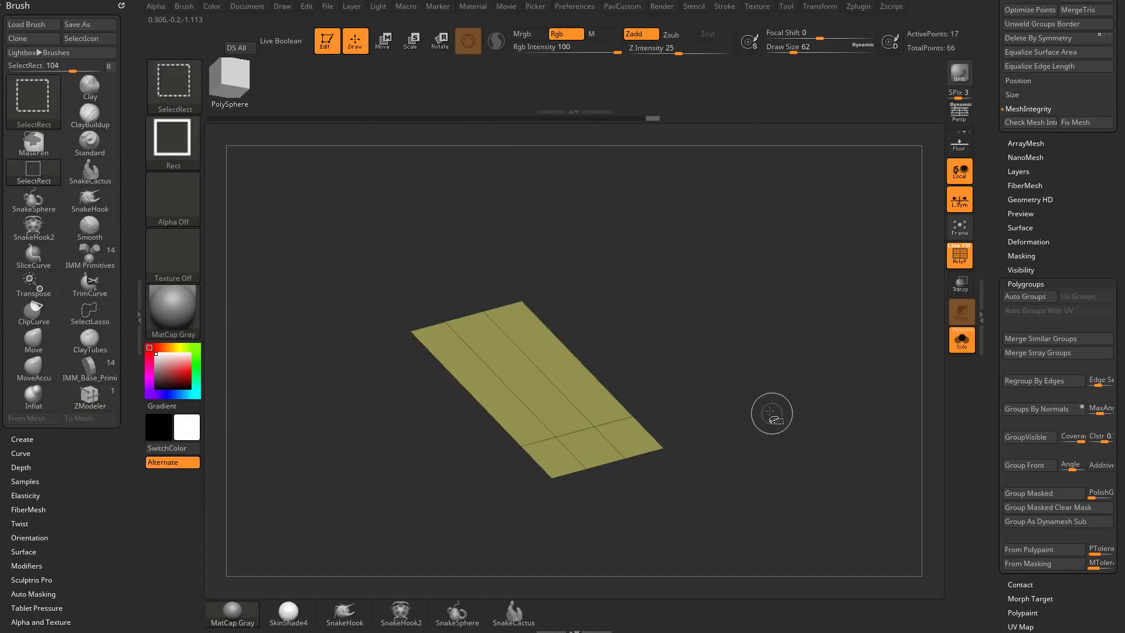
{"action": "left_click_drag", "start_coordinate": [779, 347], "coordinate": [800, 395], "text": "ctrl+shift"}
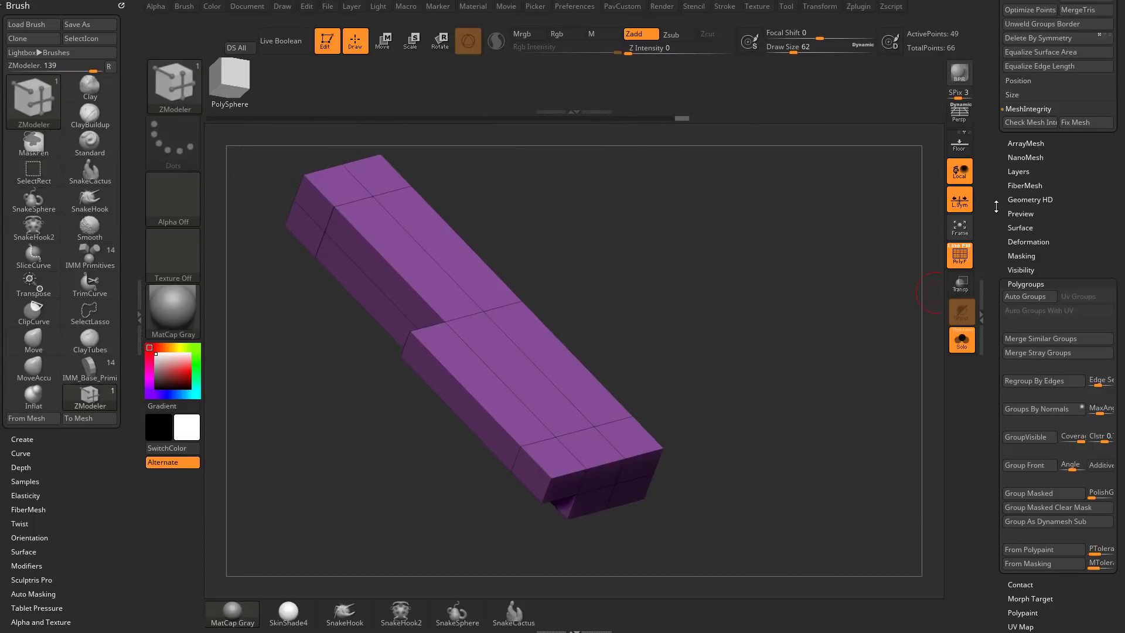
{"action": "scroll", "coordinate": [996, 206], "scroll_direction": "up", "scroll_amount": 6}
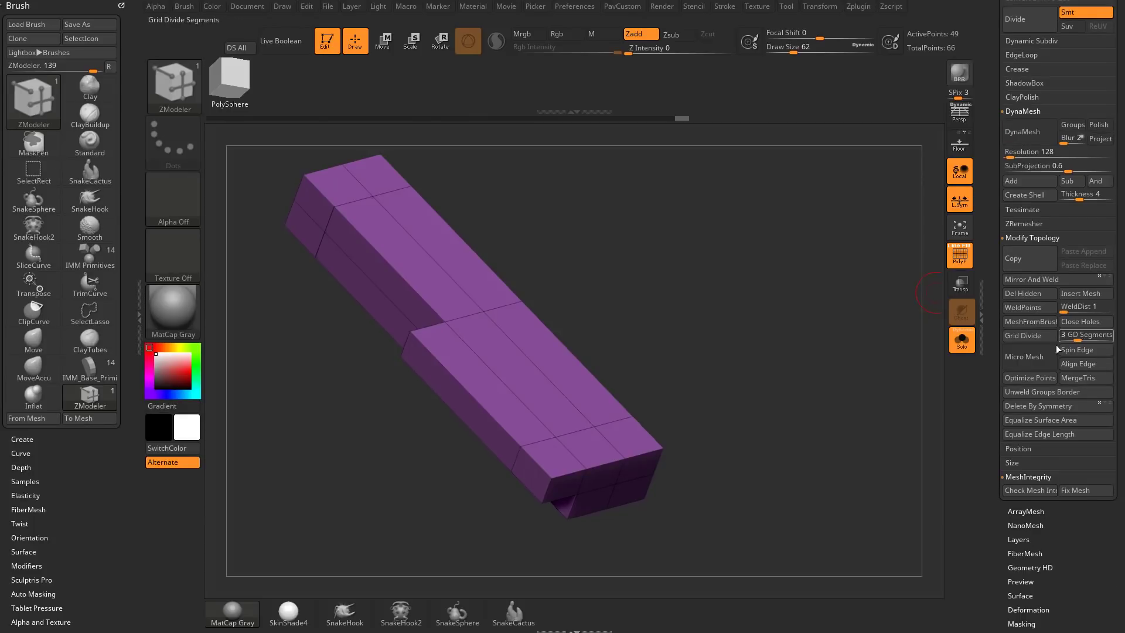
{"action": "left_click_drag", "start_coordinate": [773, 367], "coordinate": [796, 370]}
{"action": "left_click", "coordinate": [798, 361], "text": "ctrl+shift"}
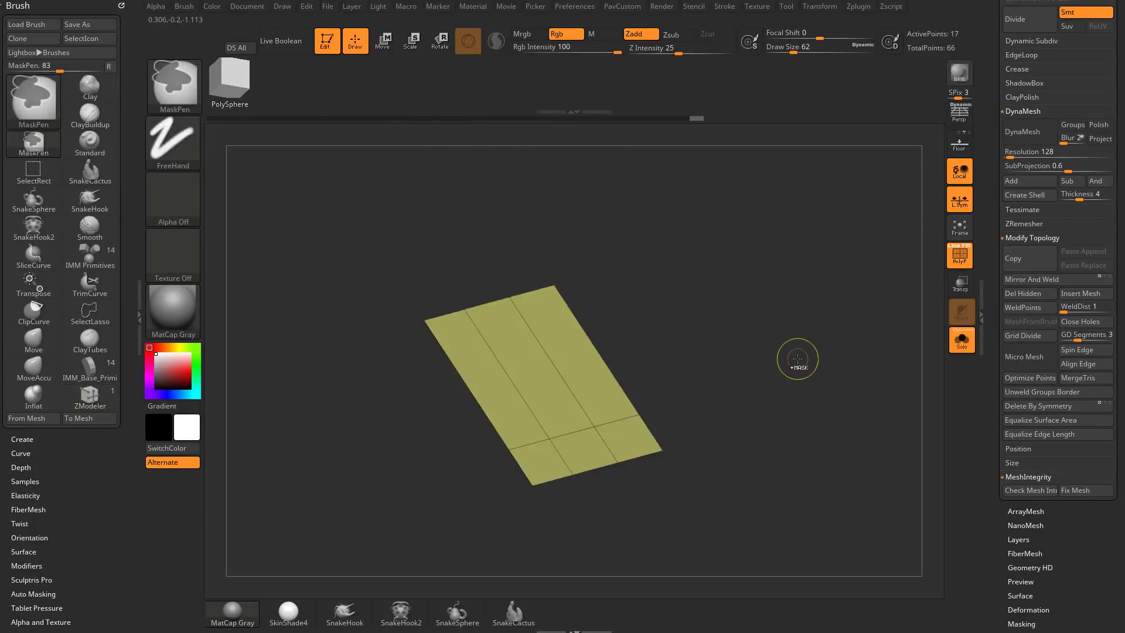
{"action": "left_click", "coordinate": [821, 362], "text": "ctrl+shift"}
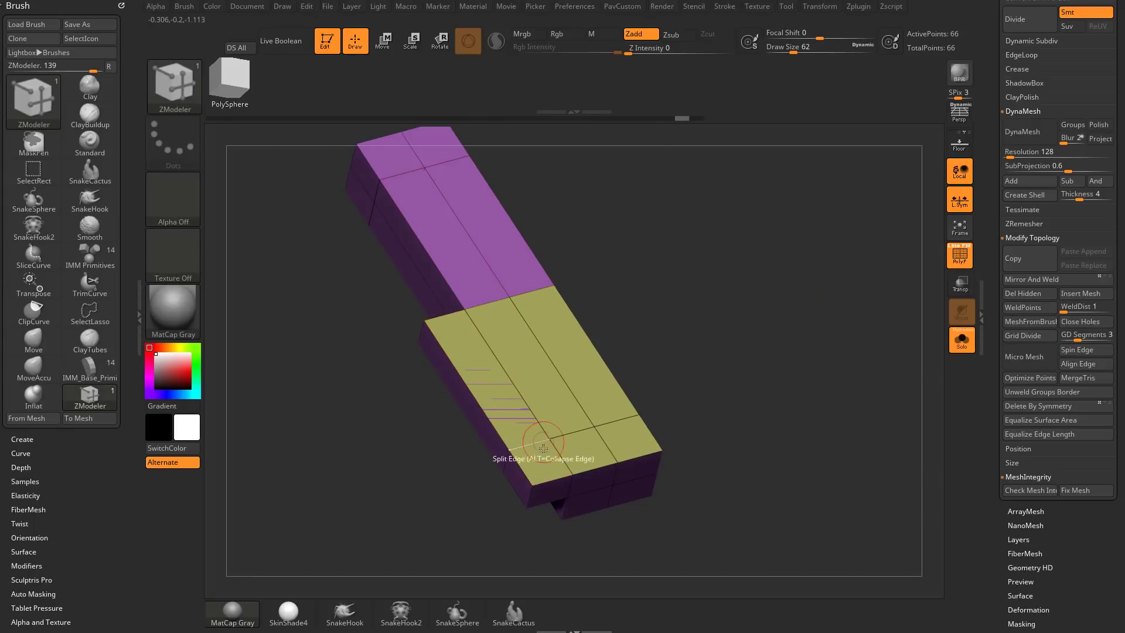
Step: Weld the overlapping points of the bar and top-face sheet and examine the surfaces from several sides
{"action": "left_click_drag", "start_coordinate": [987, 388], "coordinate": [991, 363]}
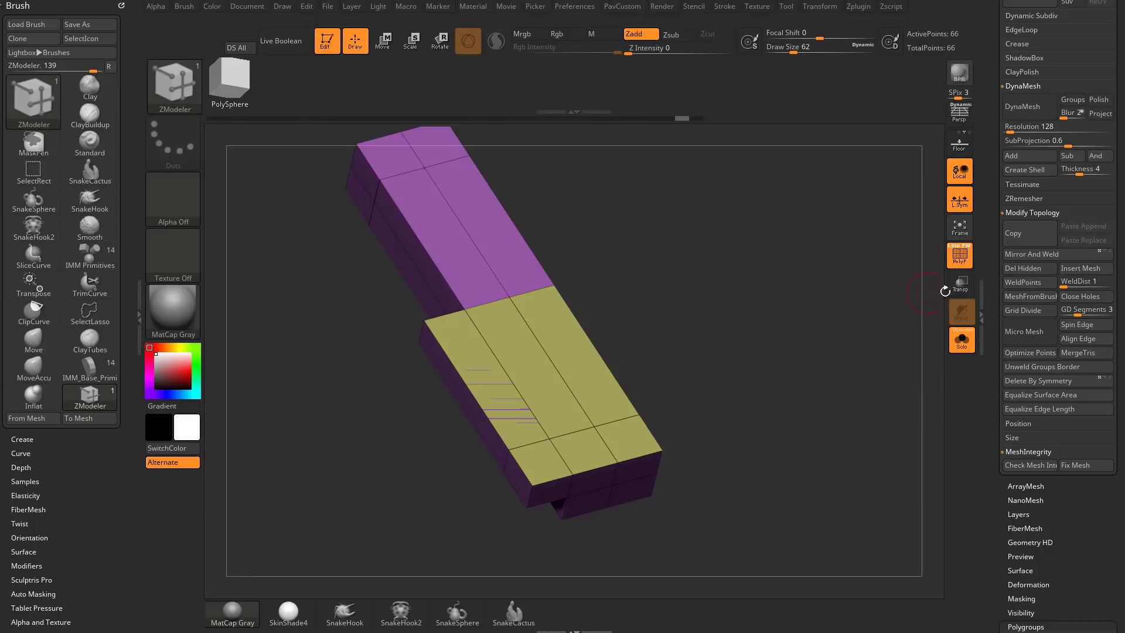
{"action": "left_click", "coordinate": [1050, 284]}
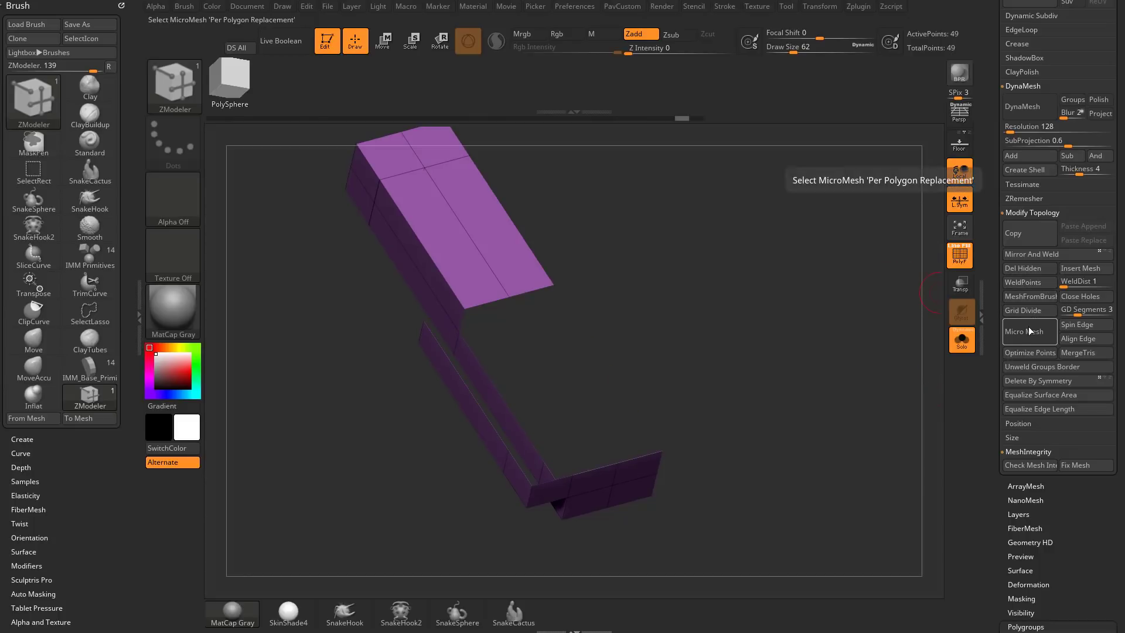
{"action": "mouse_move", "coordinate": [827, 317]}
{"action": "left_mouse_down"}
{"action": "mouse_move", "coordinate": [850, 328]}
{"action": "mouse_move", "coordinate": [876, 307]}
{"action": "mouse_move", "coordinate": [831, 315]}
{"action": "mouse_move", "coordinate": [836, 326]}
{"action": "left_mouse_up"}
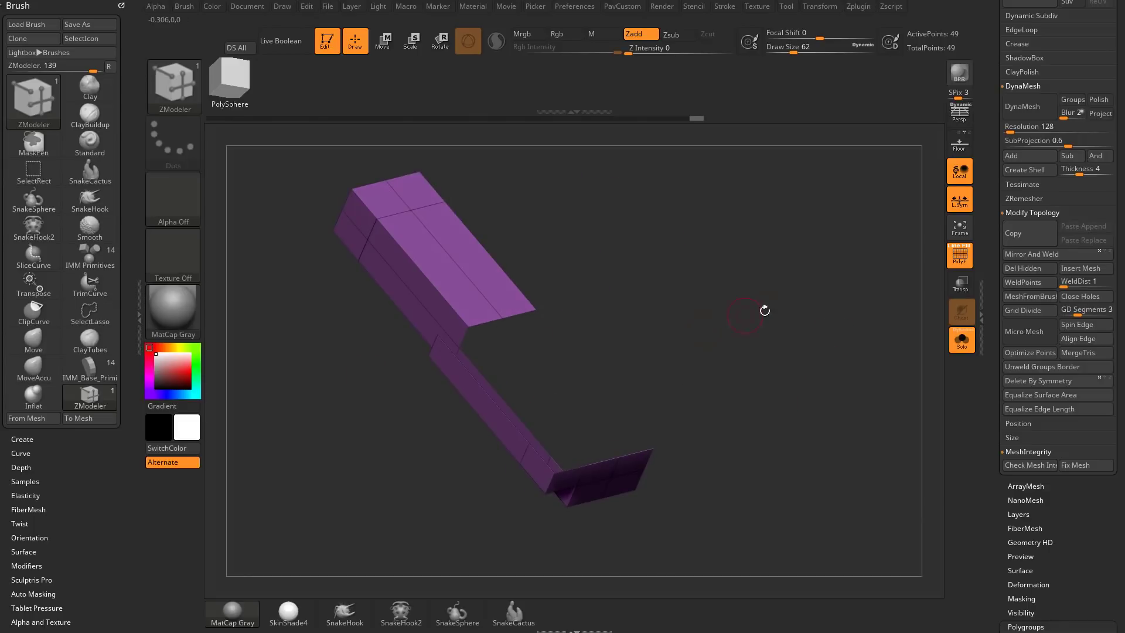
{"action": "left_click_drag", "start_coordinate": [764, 311], "coordinate": [966, 374]}
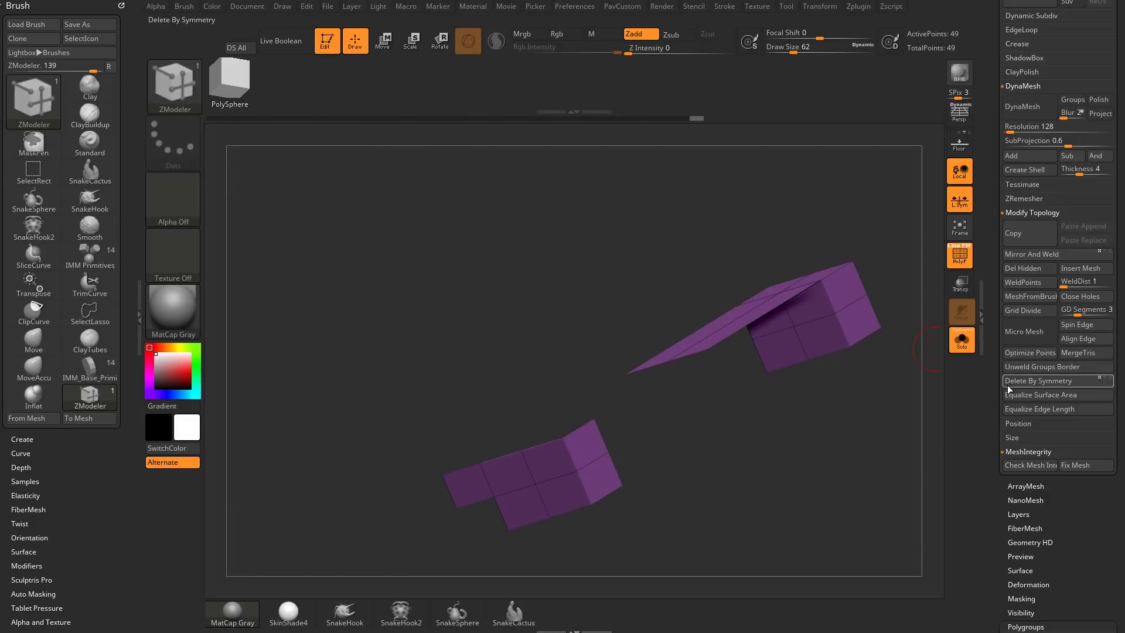
Step: Turn on double-sided display for the welded bar and examine its interior faces
{"action": "scroll", "coordinate": [1025, 305], "scroll_direction": "down", "scroll_amount": 12}
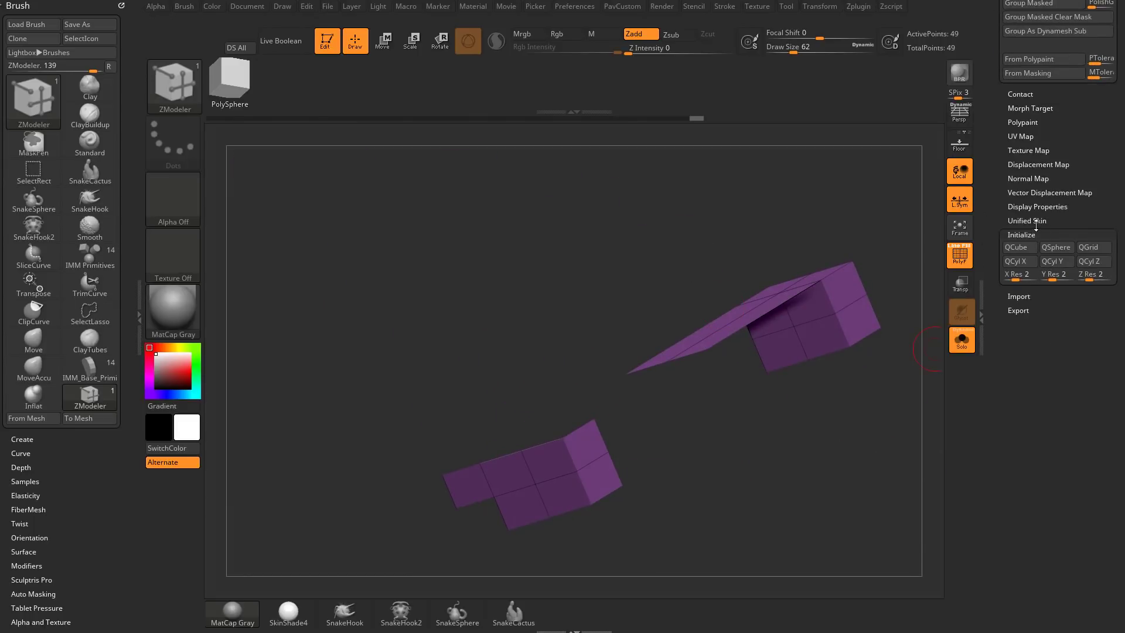
{"action": "left_click", "coordinate": [1036, 206]}
{"action": "left_click", "coordinate": [1029, 245]}
{"action": "key", "text": "f"}
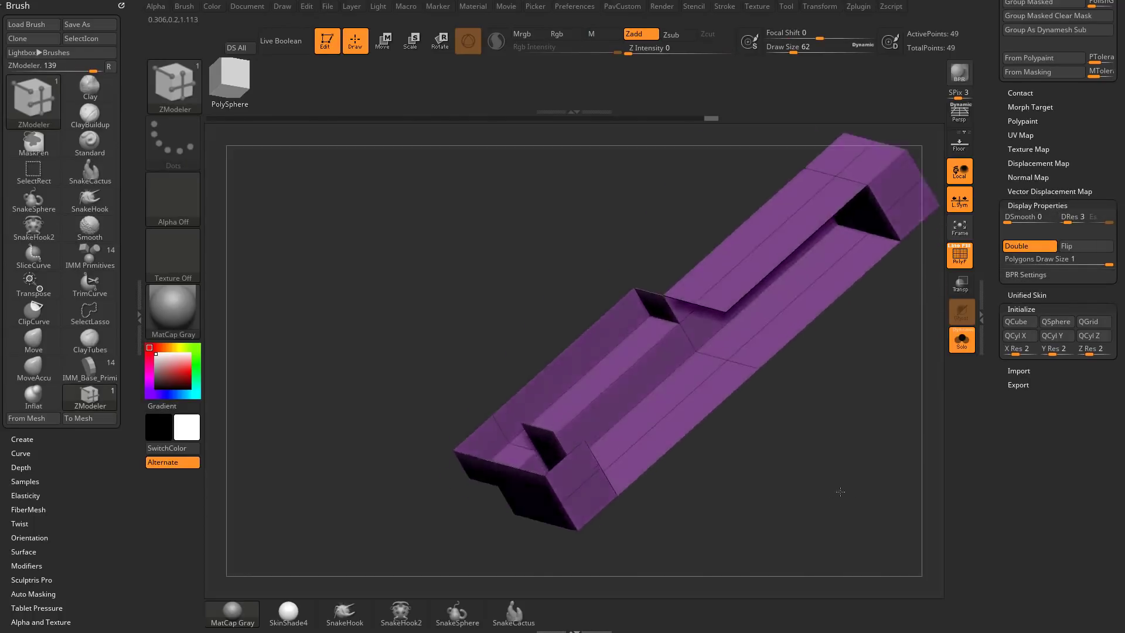
{"action": "left_click_drag", "start_coordinate": [840, 492], "coordinate": [887, 370]}
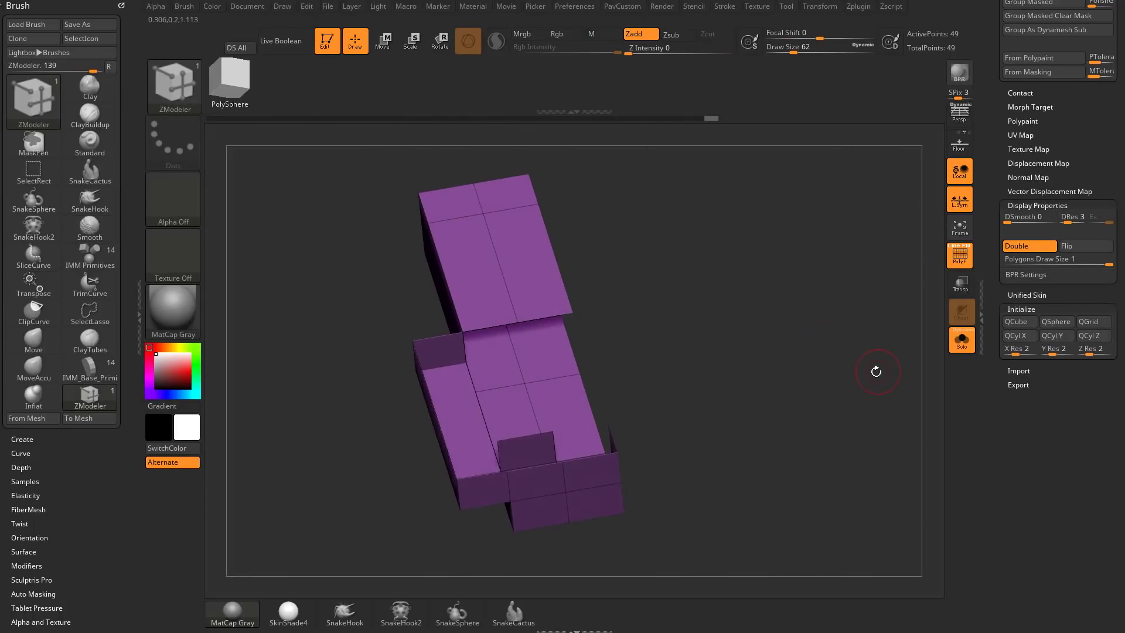
Step: Undo the point weld, isolate the bar and delete the hidden top-face sheet
{"action": "key", "text": "ctrl"}
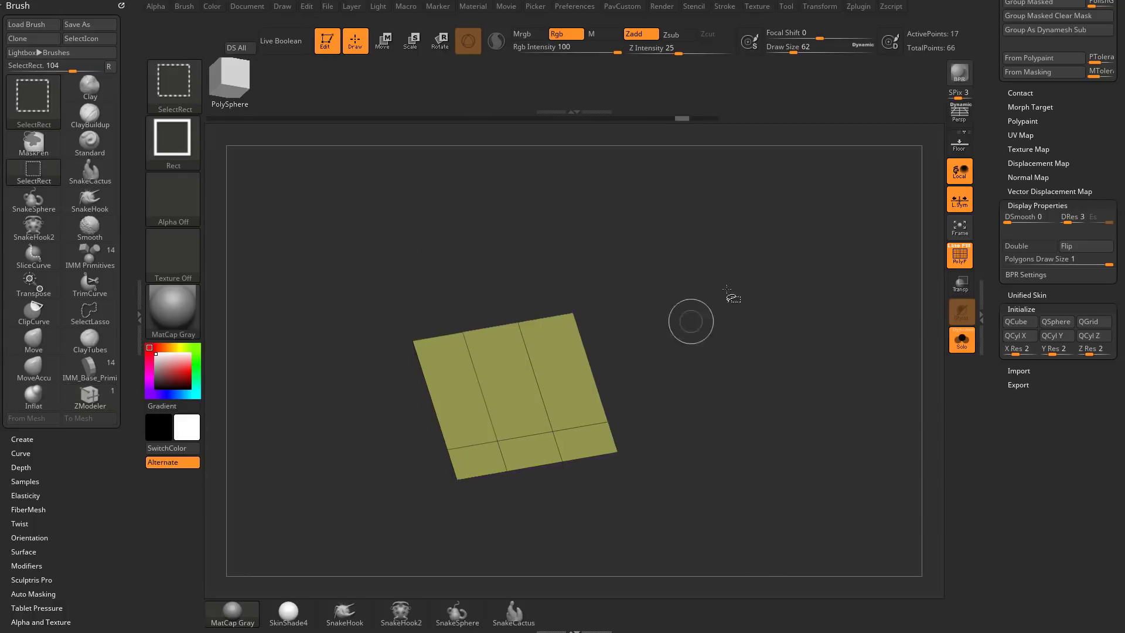
{"action": "left_click_drag", "start_coordinate": [731, 298], "coordinate": [789, 389], "text": "ctrl+shift"}
{"action": "left_click_drag", "start_coordinate": [994, 219], "coordinate": [995, 87]}
{"action": "left_click_drag", "start_coordinate": [820, 281], "coordinate": [665, 387]}
{"action": "left_click_drag", "start_coordinate": [811, 452], "coordinate": [657, 456]}
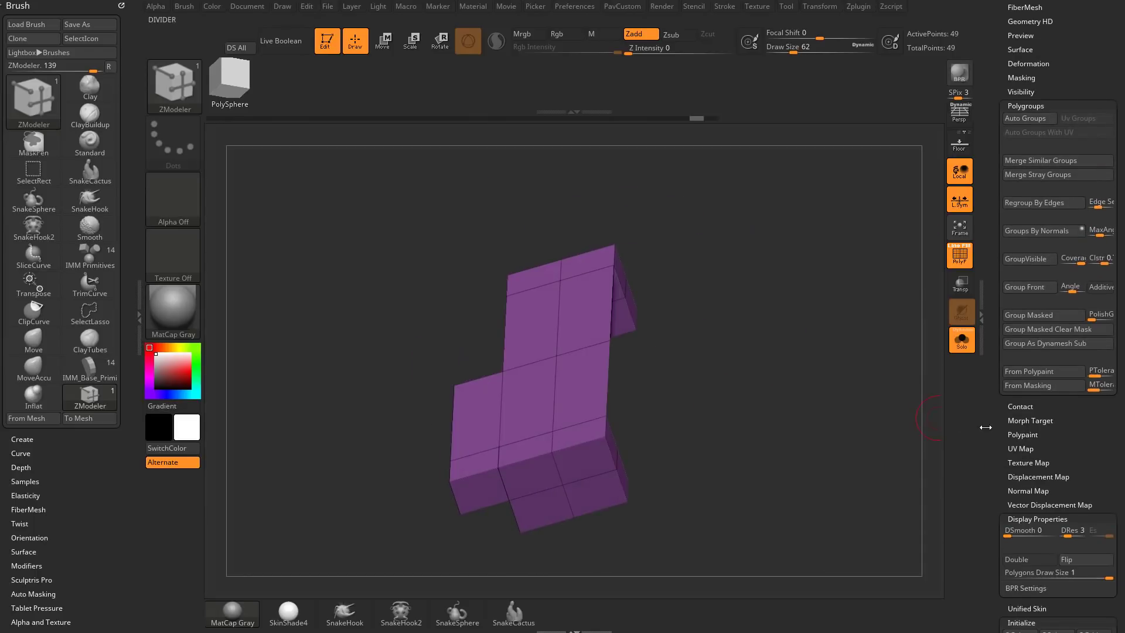
Step: Flip the bar's surface normals and examine the reversed faces from several sides
{"action": "left_click_drag", "start_coordinate": [997, 419], "coordinate": [997, 208]}
{"action": "left_click_drag", "start_coordinate": [873, 364], "coordinate": [840, 380]}
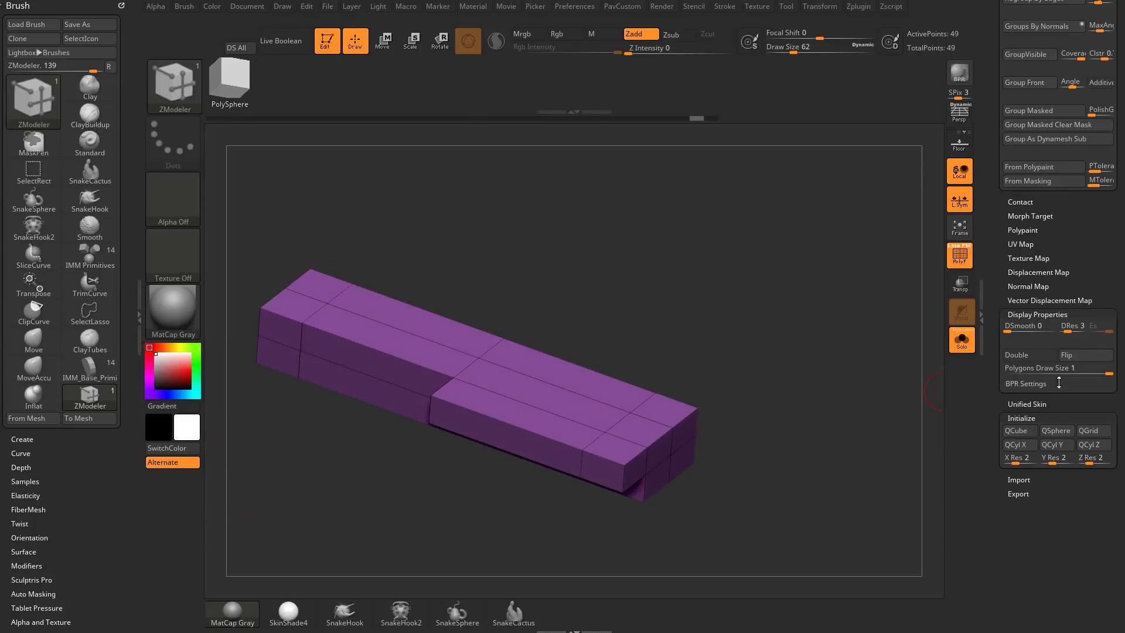
{"action": "left_click", "coordinate": [1078, 357]}
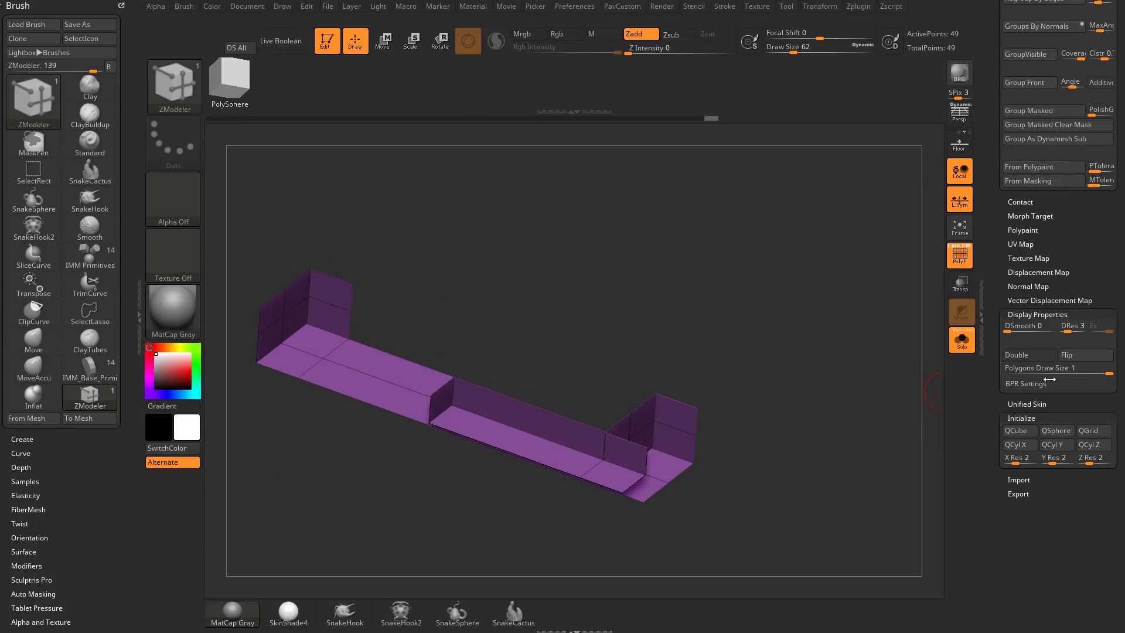
{"action": "left_click_drag", "start_coordinate": [792, 332], "coordinate": [858, 323]}
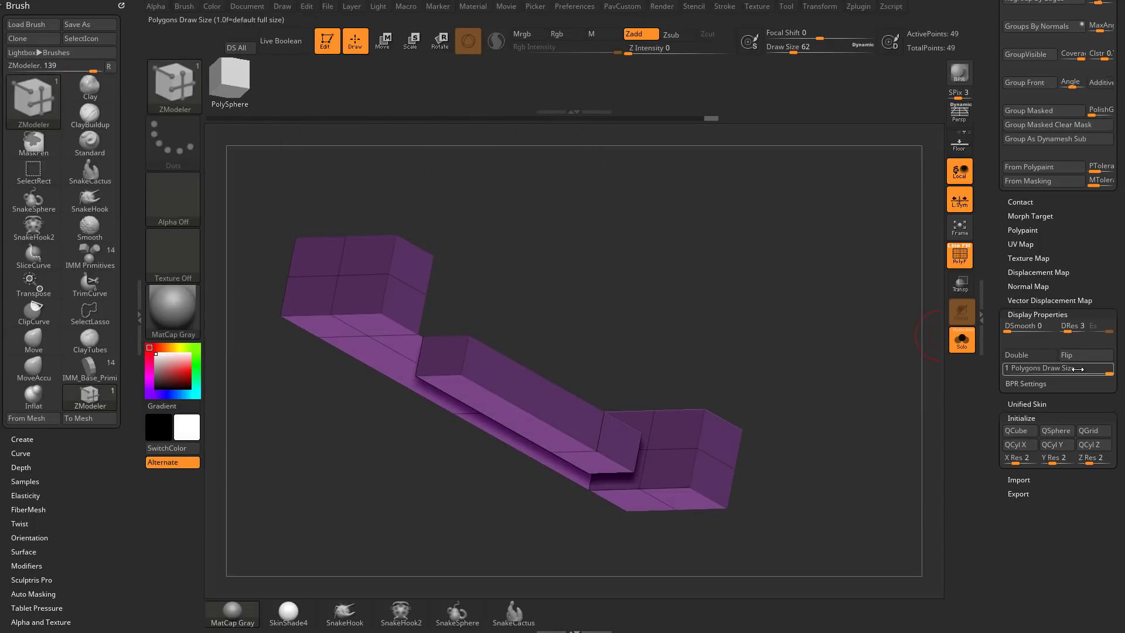
{"action": "mouse_move", "coordinate": [835, 338]}
{"action": "left_mouse_down"}
{"action": "mouse_move", "coordinate": [841, 365]}
{"action": "mouse_move", "coordinate": [832, 355]}
{"action": "left_mouse_up"}
{"action": "left_click", "coordinate": [1064, 355]}
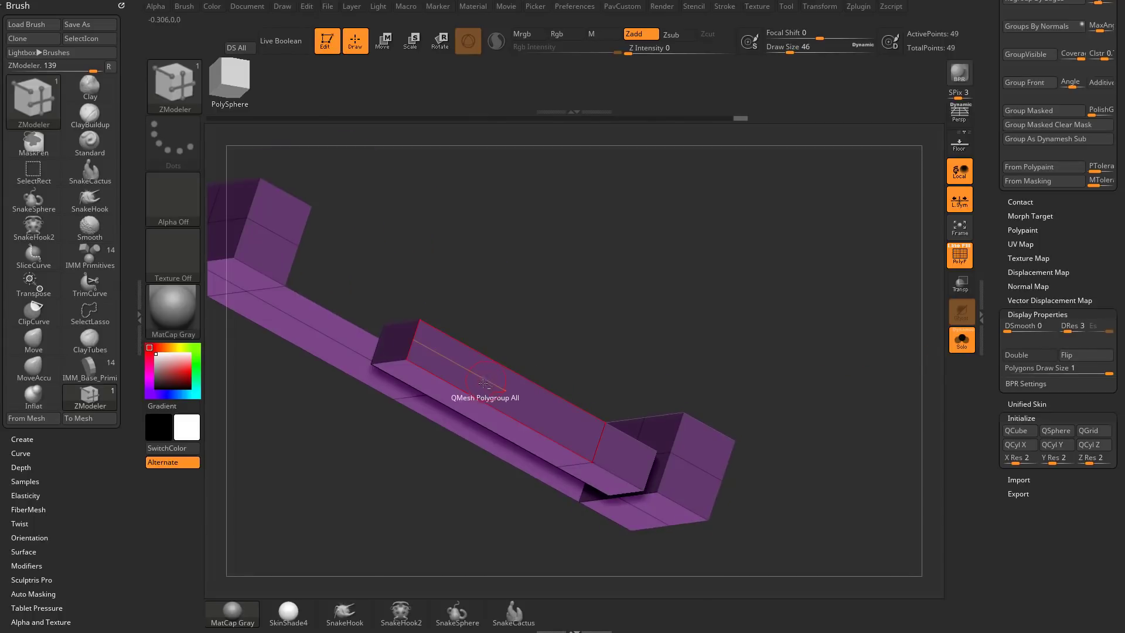
Step: Try a QMesh of the recess polygroup on the flipped bar, isolate the resulting block and restore full visibility
{"action": "left_click_drag", "start_coordinate": [483, 384], "coordinate": [436, 382]}
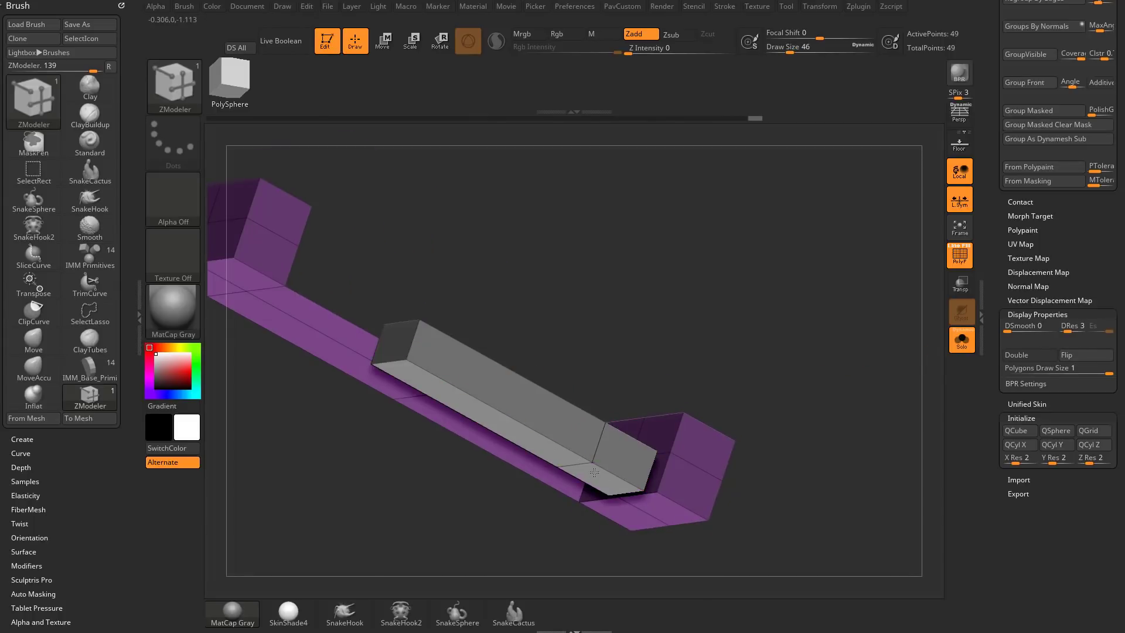
{"action": "left_click_drag", "start_coordinate": [700, 203], "coordinate": [769, 386]}
{"action": "key", "text": "ctrl+shift"}
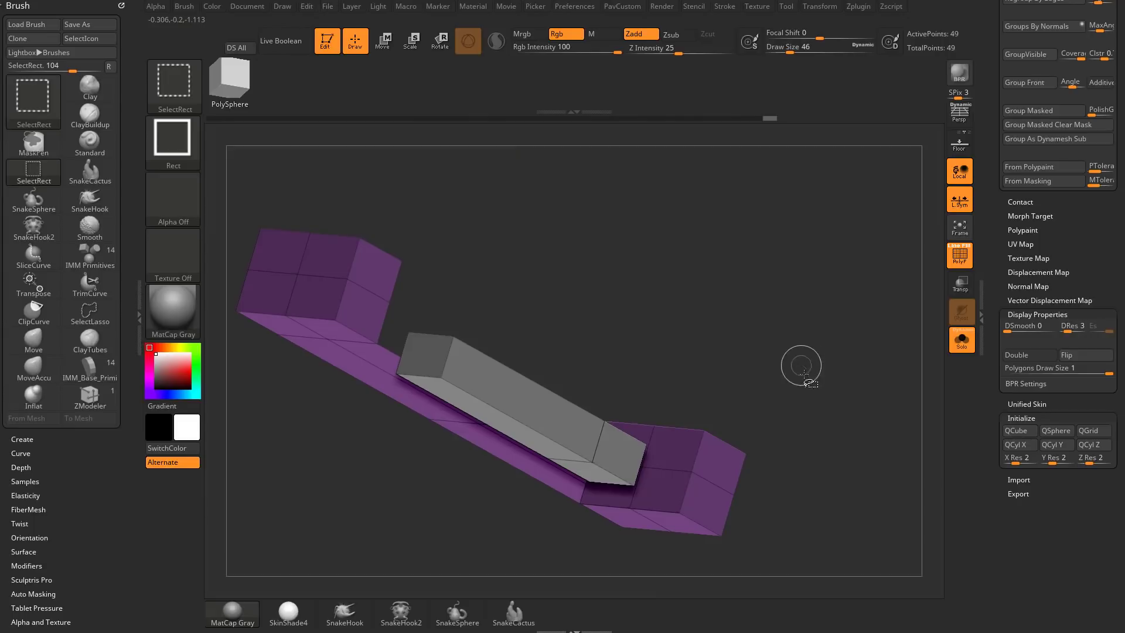
{"action": "left_click", "coordinate": [636, 479], "text": "ctrl+shift"}
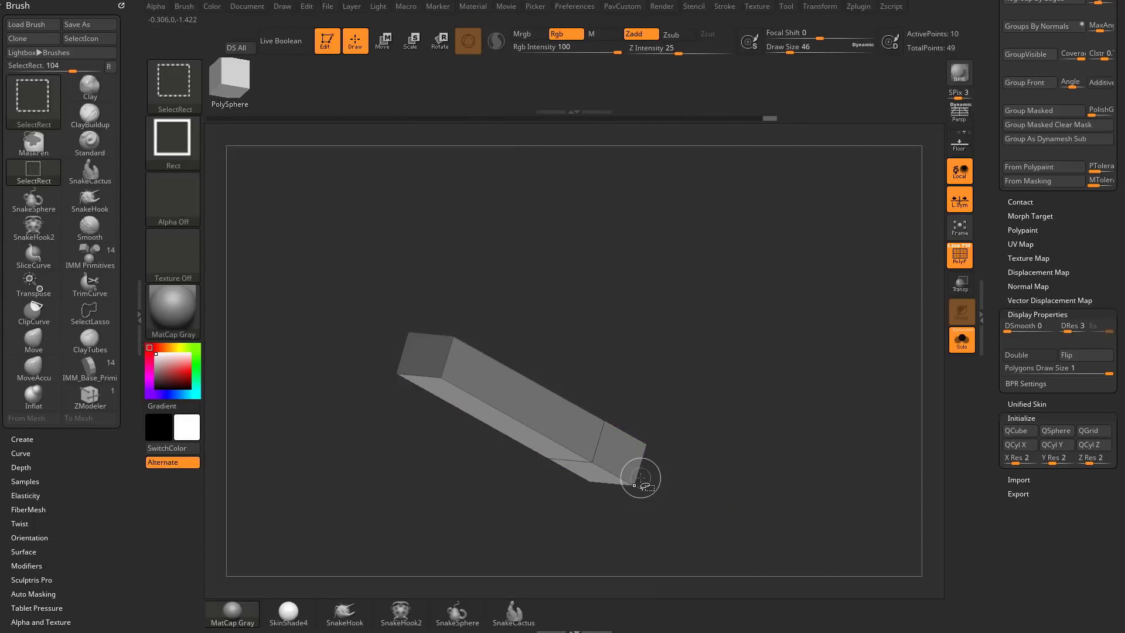
{"action": "left_click", "coordinate": [844, 351], "text": "ctrl+shift"}
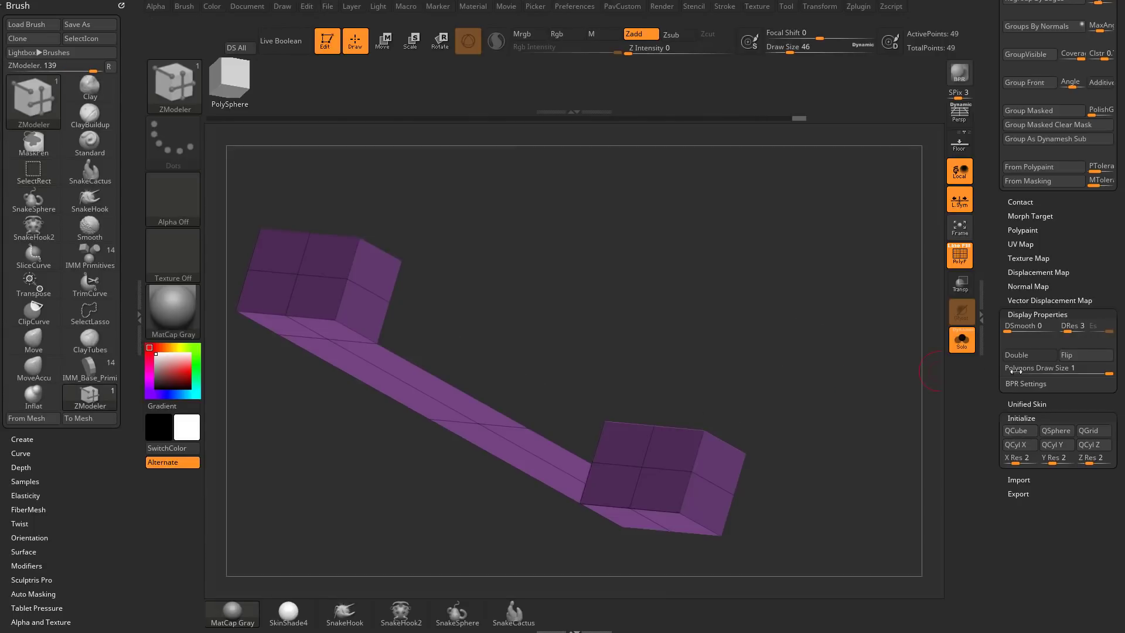
Step: Flip the bar's surface normals back and bring up the Modify Topology and MeshIntegrity tools
{"action": "left_click", "coordinate": [1067, 359]}
{"action": "left_click_drag", "start_coordinate": [867, 370], "coordinate": [860, 333]}
{"action": "key", "text": "2"}
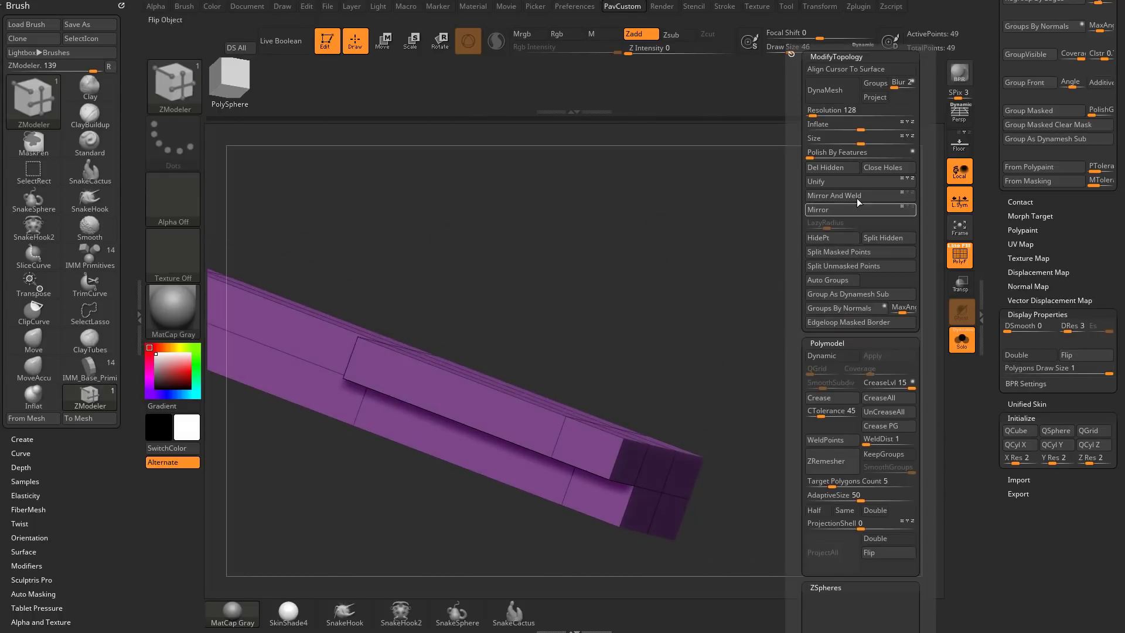
{"action": "left_click_drag", "start_coordinate": [999, 199], "coordinate": [993, 354]}
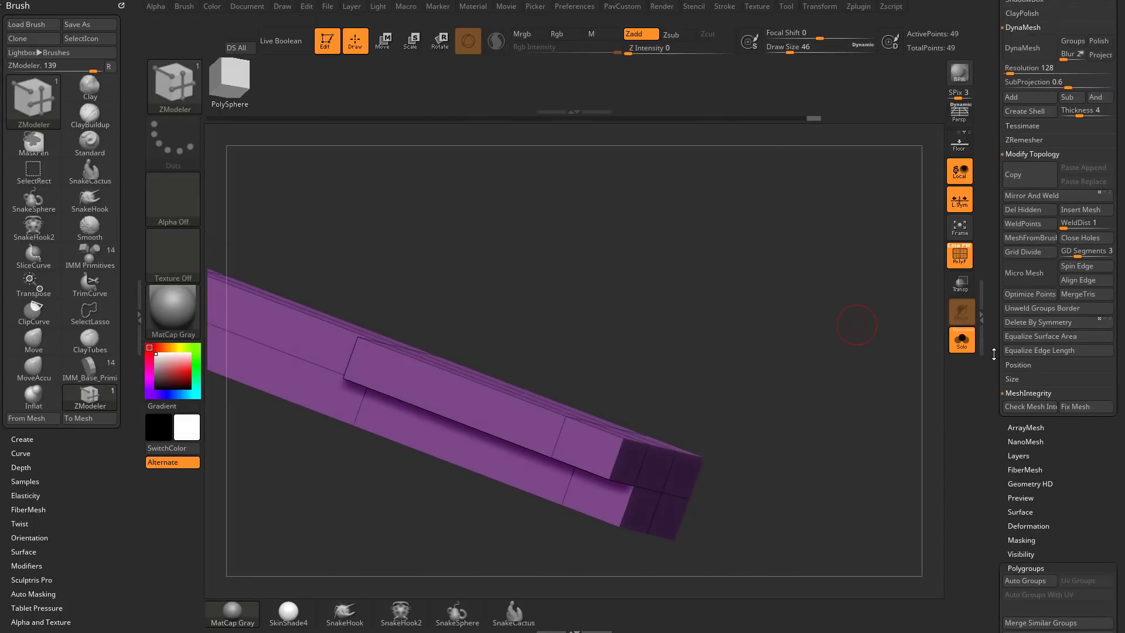
Step: Mark the four polygons on the end block's inner face, delete them and run the mesh integrity check
{"action": "mouse_move", "coordinate": [828, 306]}
{"action": "left_mouse_down"}
{"action": "mouse_move", "coordinate": [793, 281]}
{"action": "mouse_move", "coordinate": [663, 248]}
{"action": "mouse_move", "coordinate": [698, 252]}
{"action": "mouse_move", "coordinate": [508, 422]}
{"action": "mouse_move", "coordinate": [495, 412]}
{"action": "left_mouse_up"}
{"action": "mouse_move", "coordinate": [532, 347]}
{"action": "left_mouse_down"}
{"action": "mouse_move", "coordinate": [637, 256]}
{"action": "mouse_move", "coordinate": [655, 264]}
{"action": "left_mouse_up"}
{"action": "left_click_drag", "start_coordinate": [662, 403], "coordinate": [706, 401], "text": "alt"}
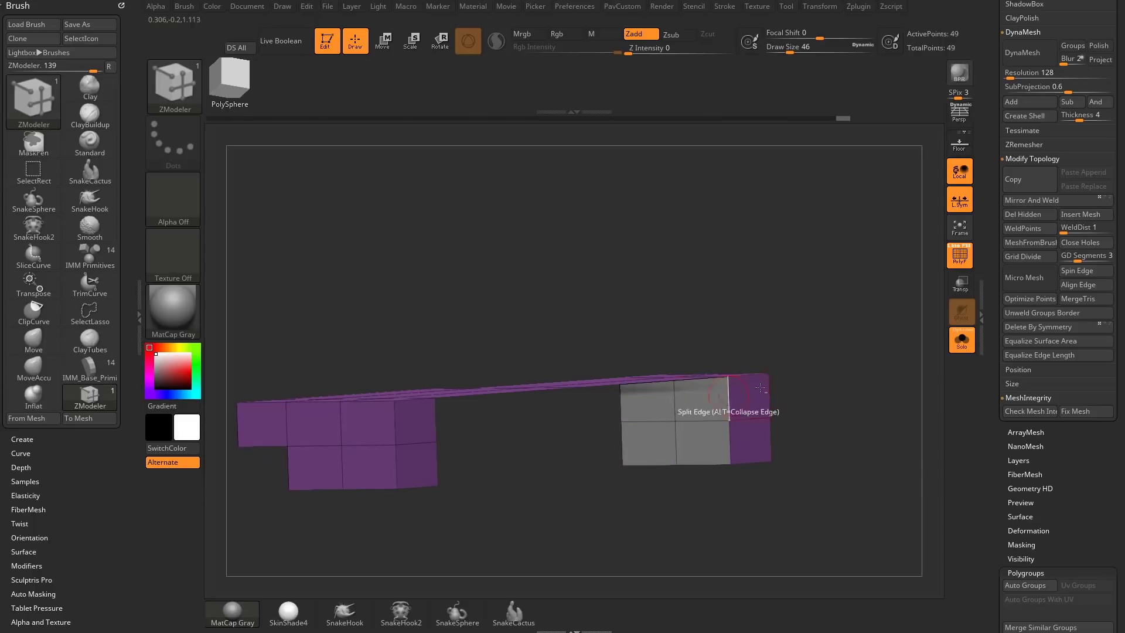
{"action": "key", "text": "ctrl+shift"}
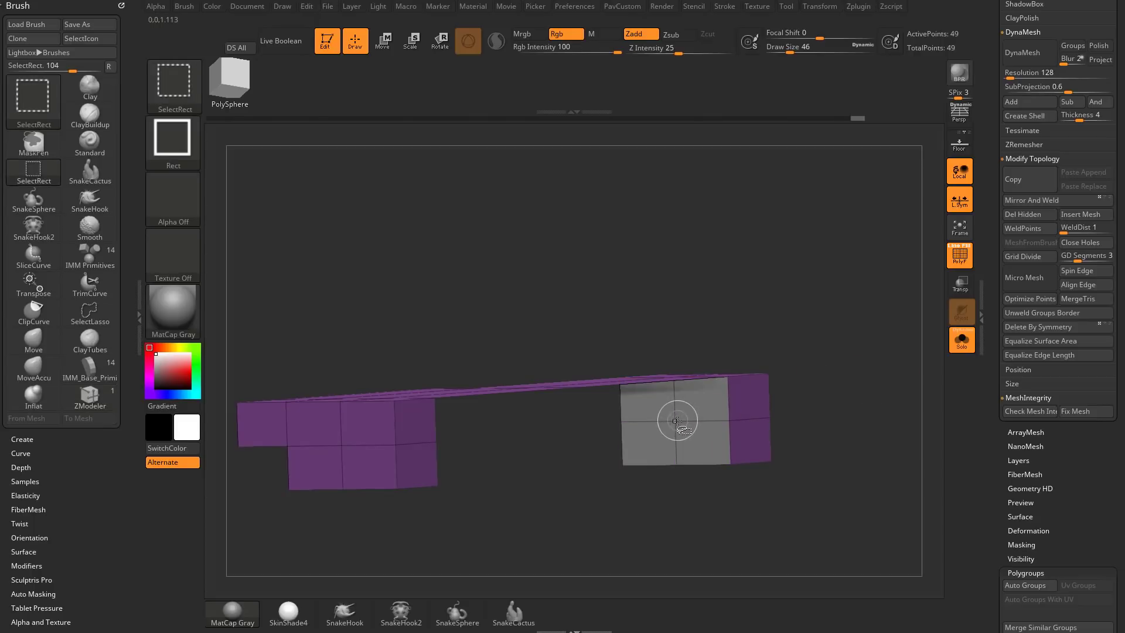
{"action": "left_click", "coordinate": [344, 408], "text": "ctrl+shift"}
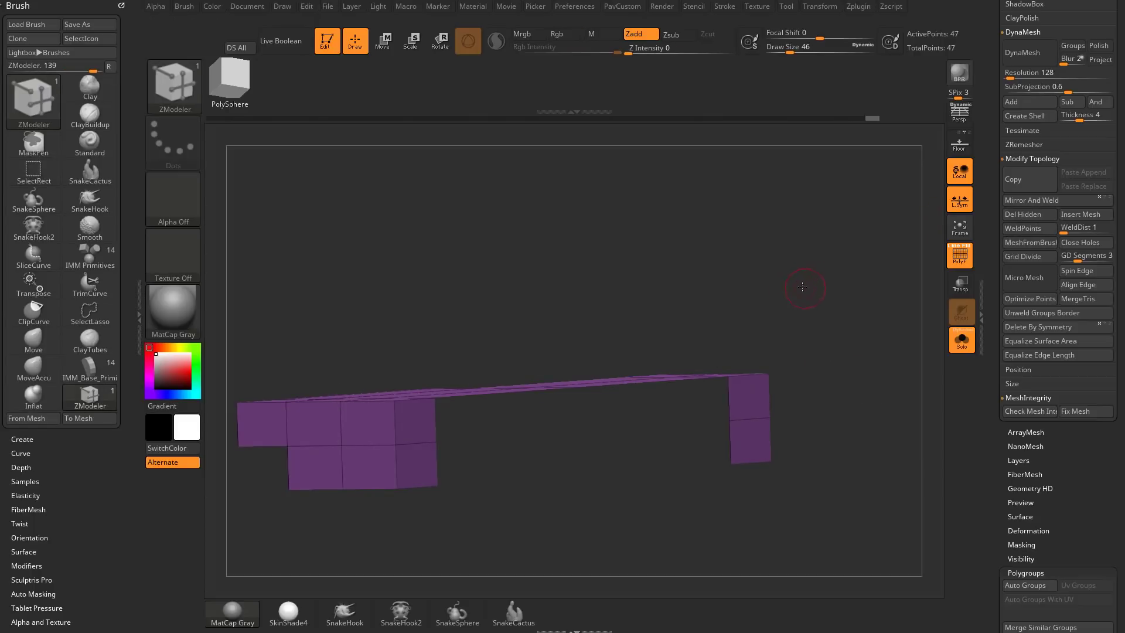
{"action": "left_click_drag", "start_coordinate": [803, 286], "coordinate": [838, 276]}
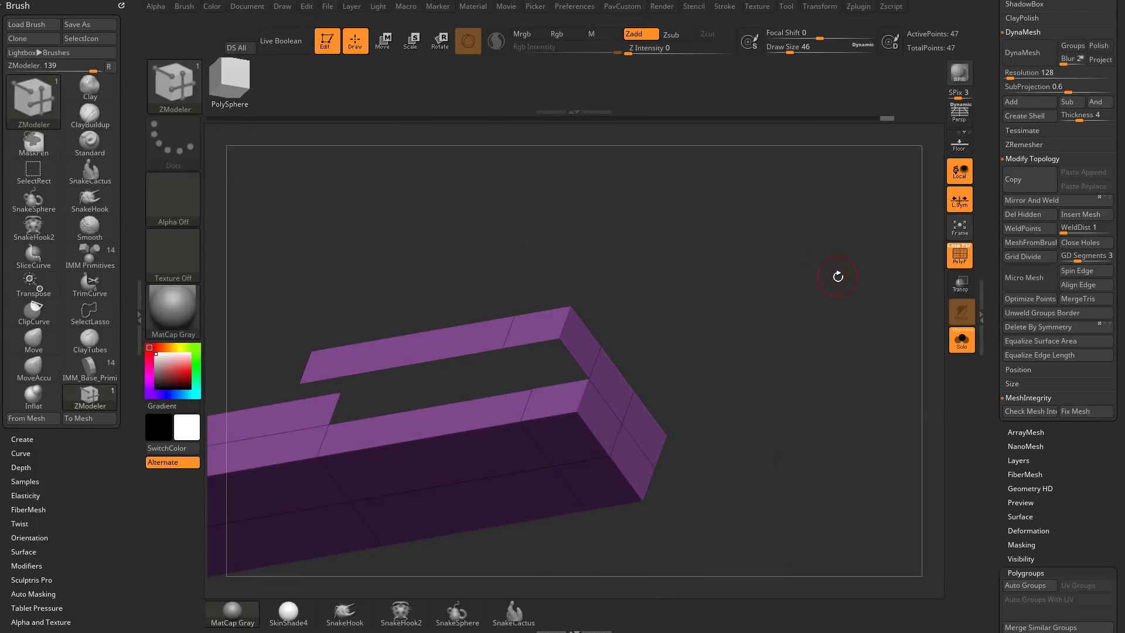
{"action": "left_click", "coordinate": [1081, 413]}
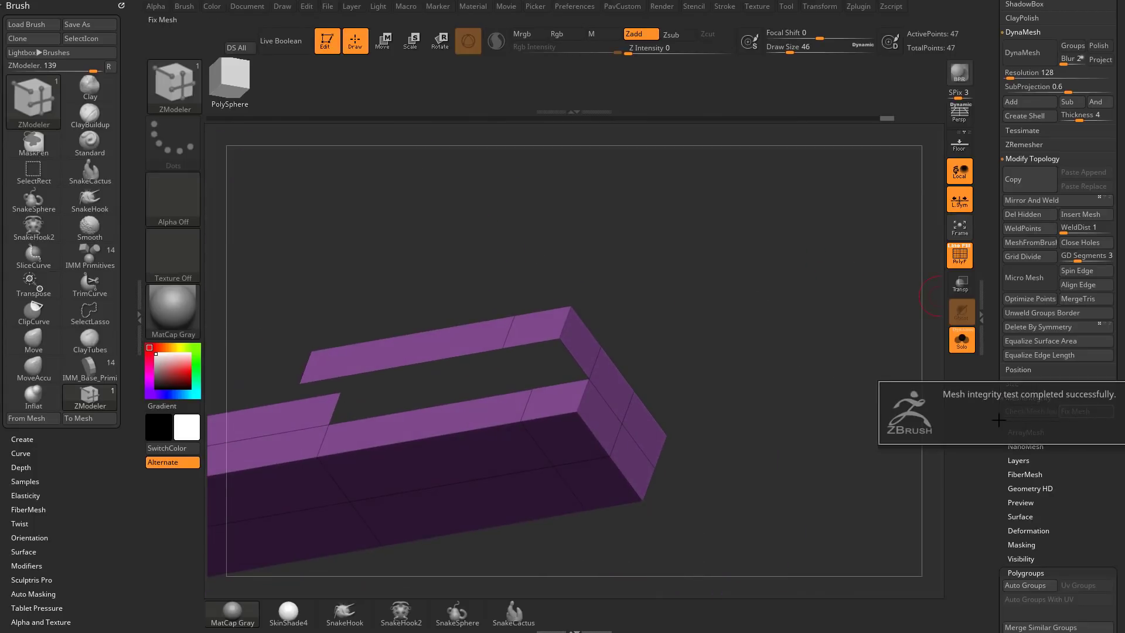
Step: Bridge pairs of facing open edges with the ZModeler Bridge action to close the gaps in the bar's surface
{"action": "key", "text": "space"}
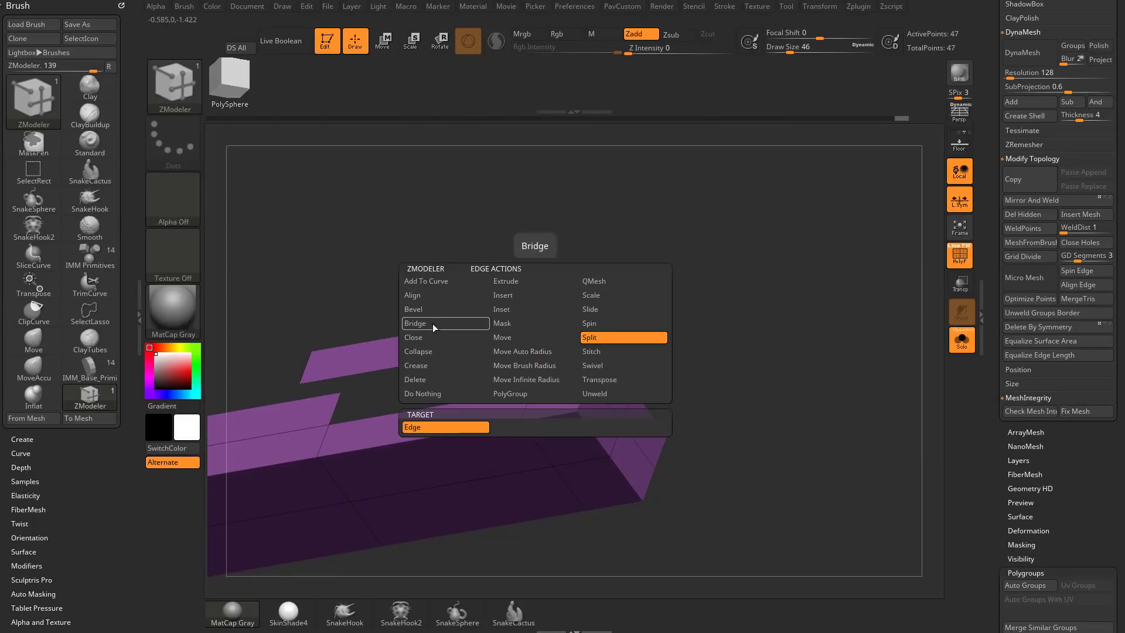
{"action": "left_click", "coordinate": [429, 326]}
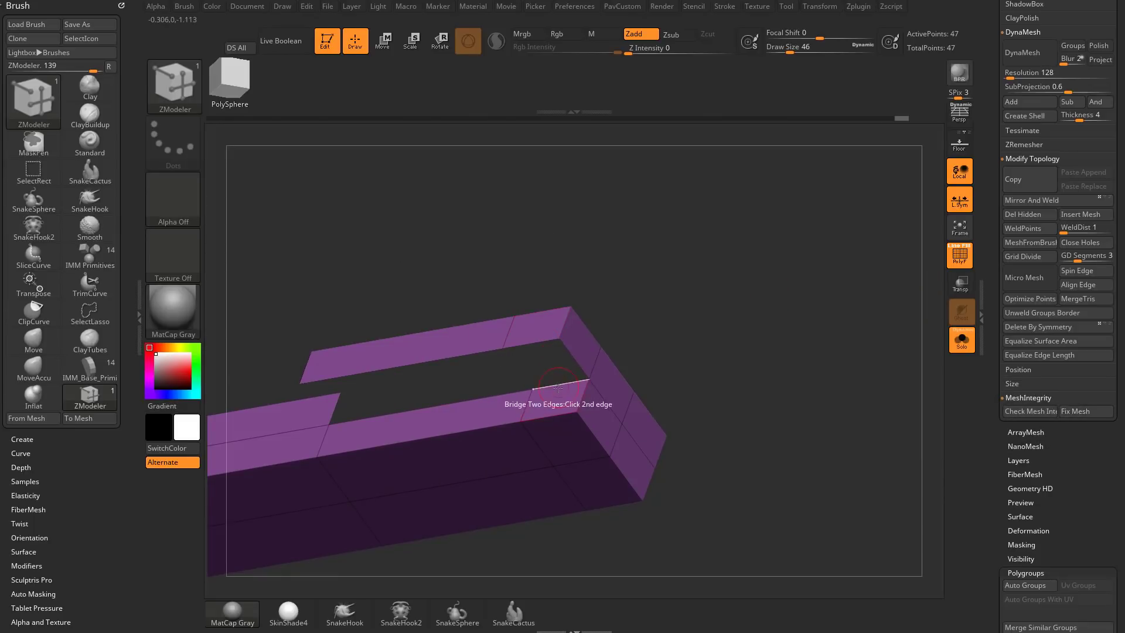
{"action": "left_click", "coordinate": [558, 388]}
{"action": "left_click", "coordinate": [467, 399]}
{"action": "right_click_drag", "start_coordinate": [480, 384], "coordinate": [651, 275]}
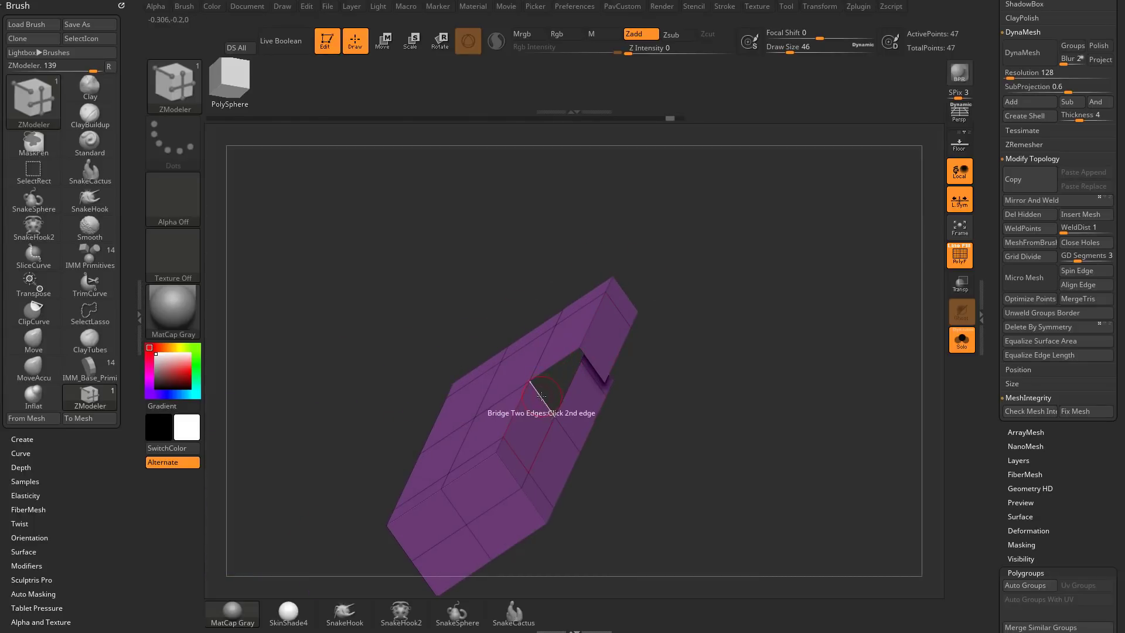
{"action": "left_click", "coordinate": [593, 369]}
{"action": "right_click_drag", "start_coordinate": [654, 422], "coordinate": [802, 372]}
{"action": "right_click_drag", "start_coordinate": [755, 418], "coordinate": [770, 401]}
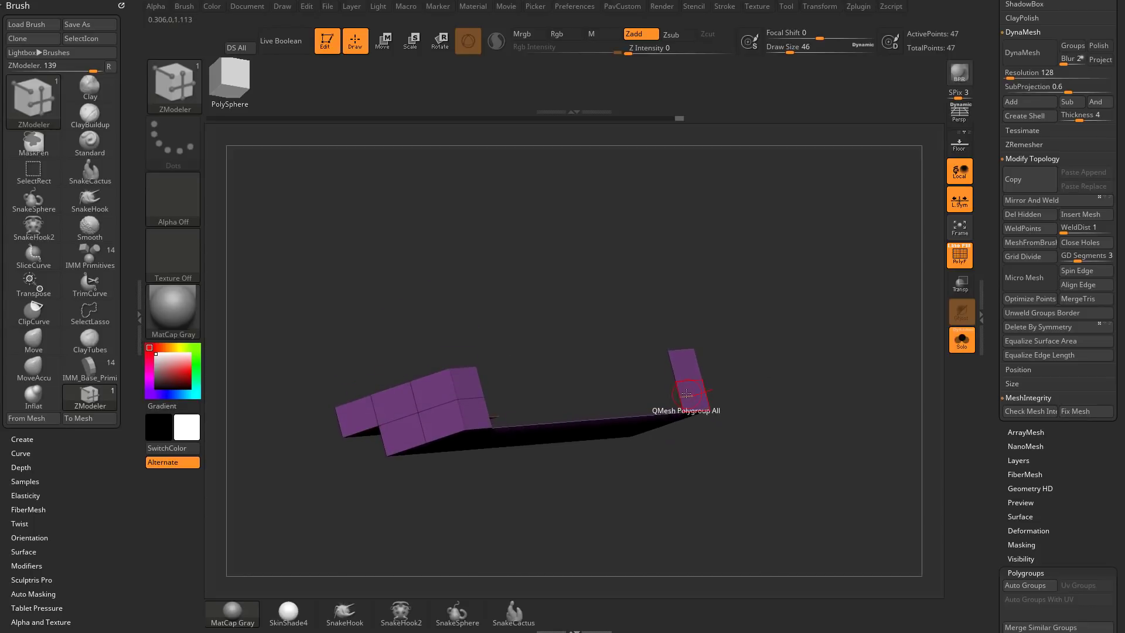
{"action": "left_click", "coordinate": [679, 392]}
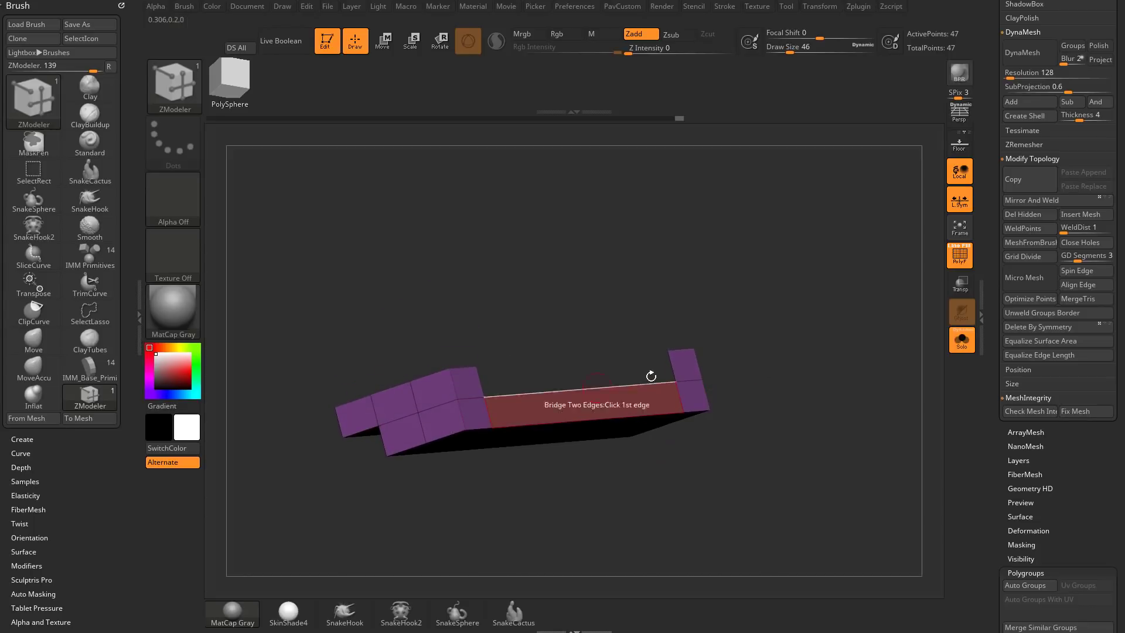
{"action": "left_click", "coordinate": [671, 366]}
Step: Try deforming the bridged bar with the Move brush to test its connections and undo the deformation
{"action": "right_click_drag", "start_coordinate": [733, 293], "coordinate": [700, 375]}
{"action": "right_click_drag", "start_coordinate": [730, 314], "coordinate": [713, 468], "text": "alt"}
{"action": "left_click_drag", "start_coordinate": [713, 468], "coordinate": [695, 446]}
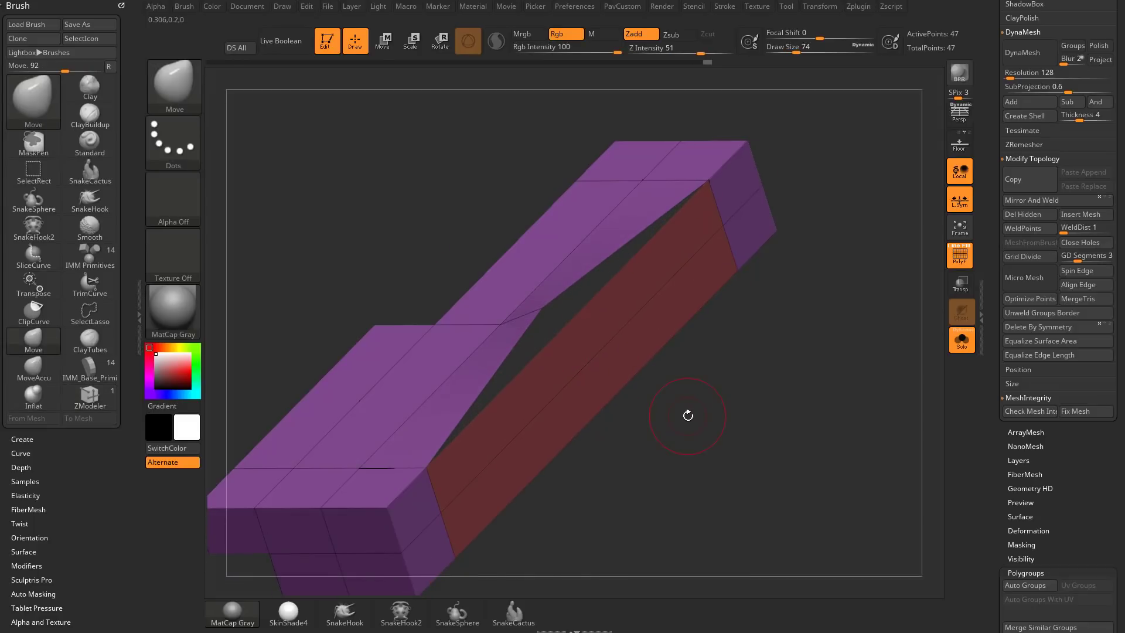
{"action": "key", "text": "ctrl+z"}
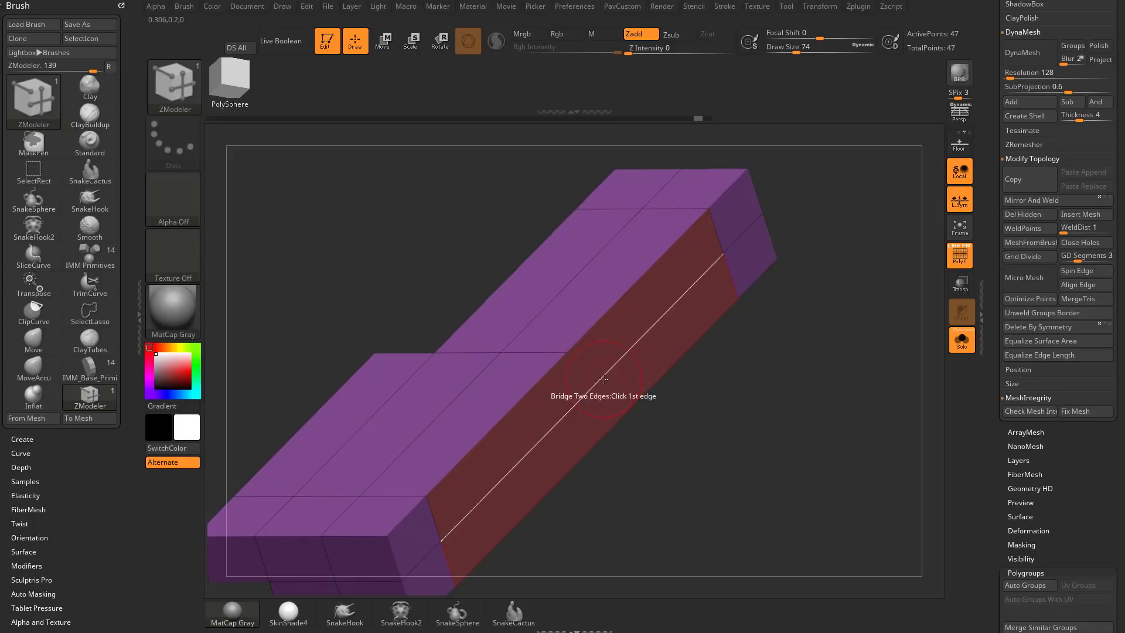
Step: Insert an edge loop across the middle of the bar's bridged side using the Multiple EdgeLoops target
{"action": "key", "text": "space"}
{"action": "left_click", "coordinate": [571, 295]}
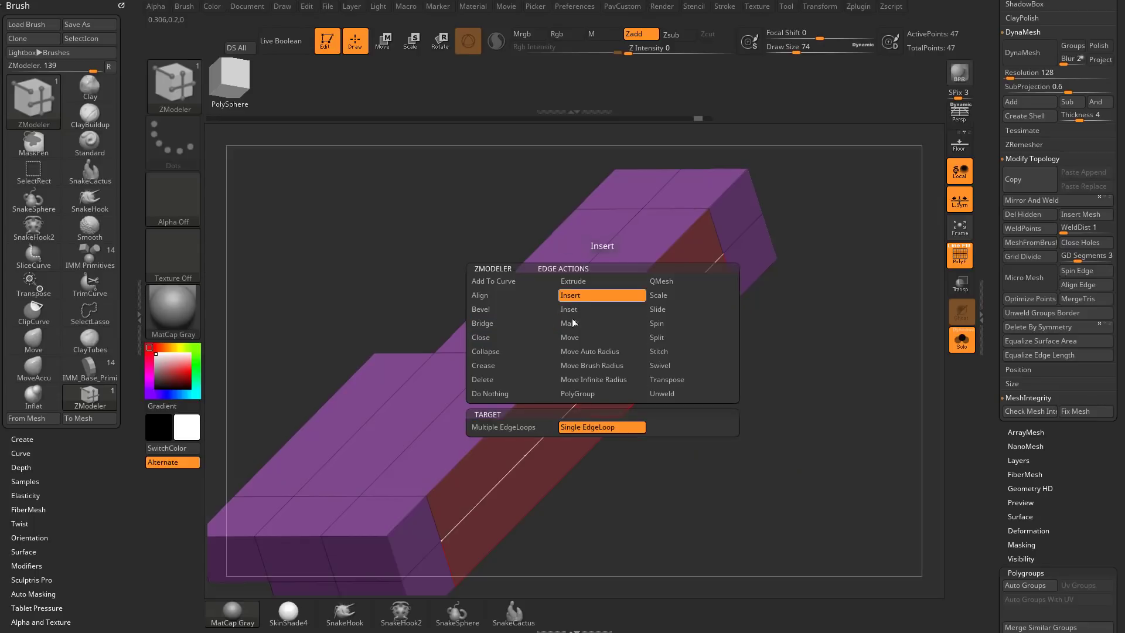
{"action": "left_click", "coordinate": [531, 429]}
{"action": "left_click", "coordinate": [603, 385]}
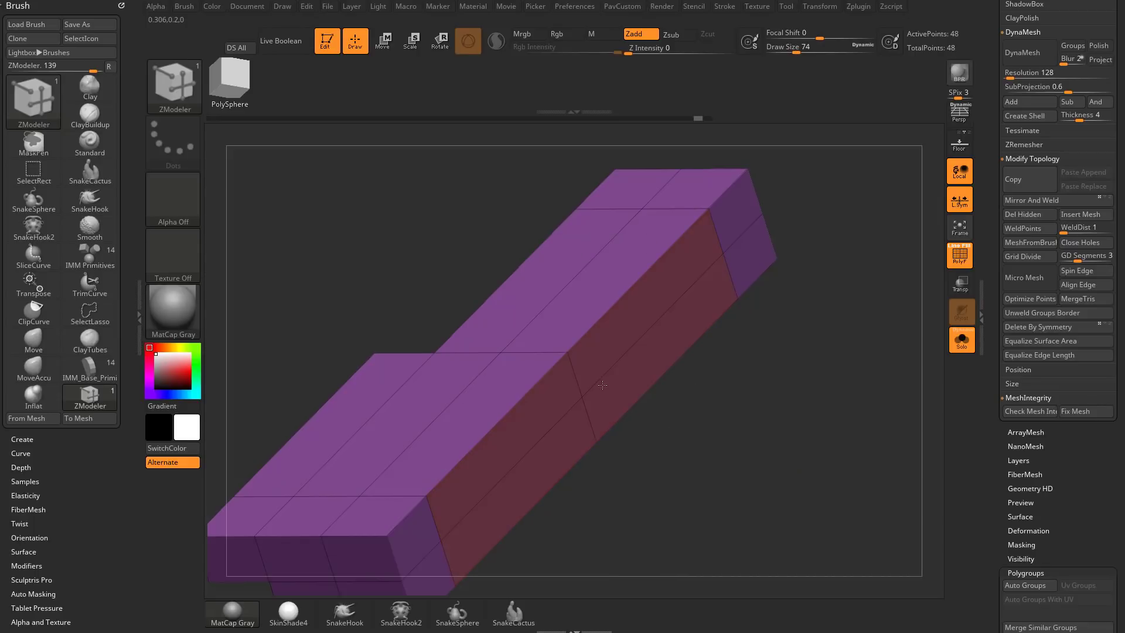
{"action": "mouse_move", "coordinate": [823, 473]}
{"action": "left_mouse_down"}
{"action": "mouse_move", "coordinate": [878, 498]}
{"action": "mouse_move", "coordinate": [820, 467]}
{"action": "left_mouse_up"}
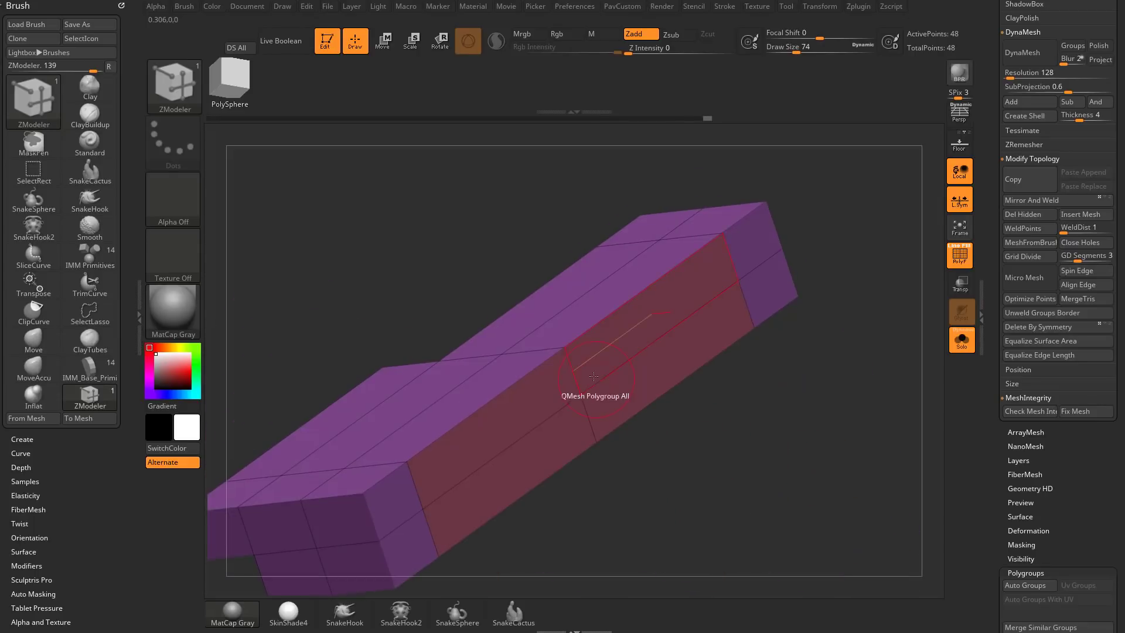
Step: Switch to the Move brush and show its Auto Masking settings
{"action": "key", "text": "ctrl+z"}
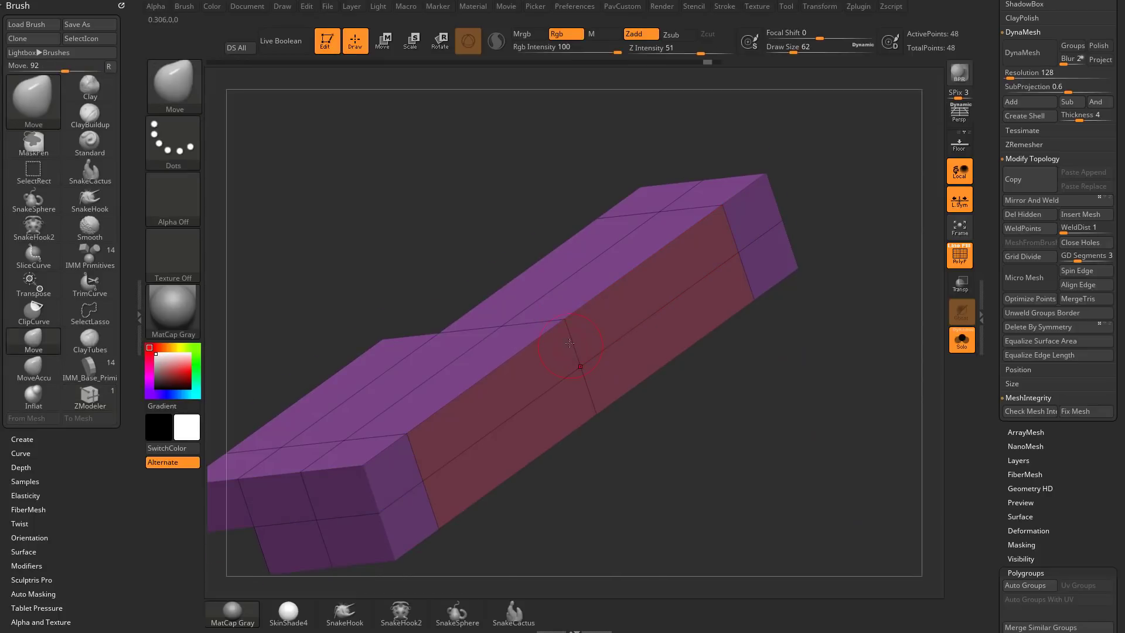
{"action": "key", "text": "b"}
{"action": "key", "text": "m"}
{"action": "key", "text": "v"}
{"action": "left_click_drag", "start_coordinate": [79, 446], "coordinate": [62, 372]}
{"action": "key", "text": "shift"}
{"action": "left_click", "coordinate": [33, 386], "text": "shift"}
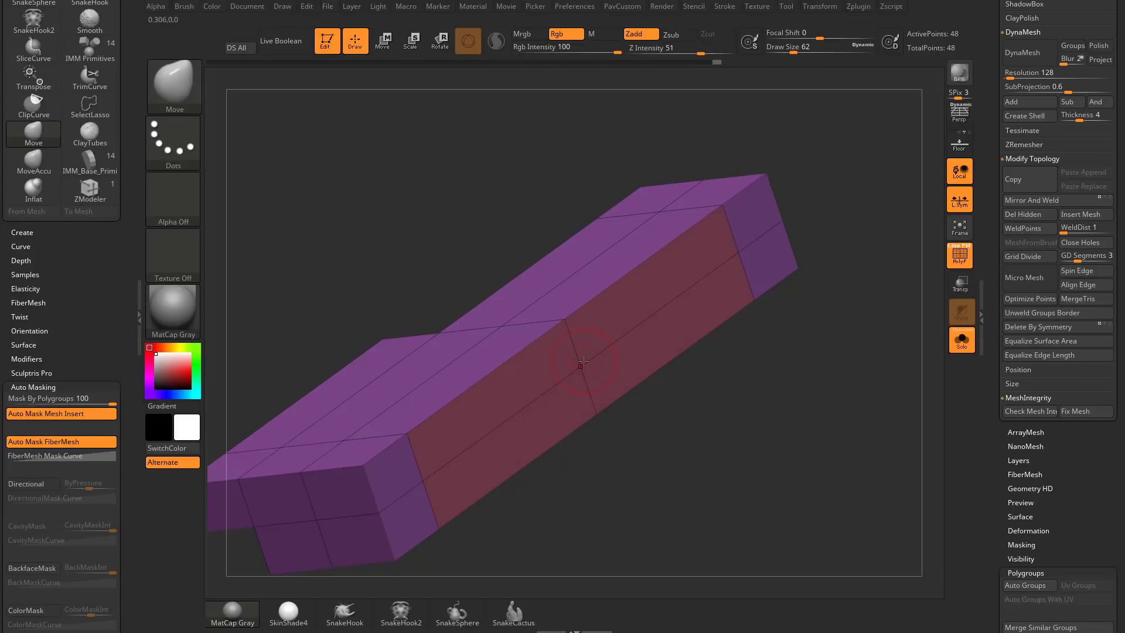
Step: Try pulling the middle edge of the bar's bridged side inward with the Move brush and undo the stroke
{"action": "left_click_drag", "start_coordinate": [583, 361], "coordinate": [570, 328], "text": "shift"}
{"action": "mouse_move", "coordinate": [586, 357]}
{"action": "right_mouse_down"}
{"action": "mouse_move", "coordinate": [615, 266]}
{"action": "mouse_move", "coordinate": [628, 402]}
{"action": "right_mouse_up"}
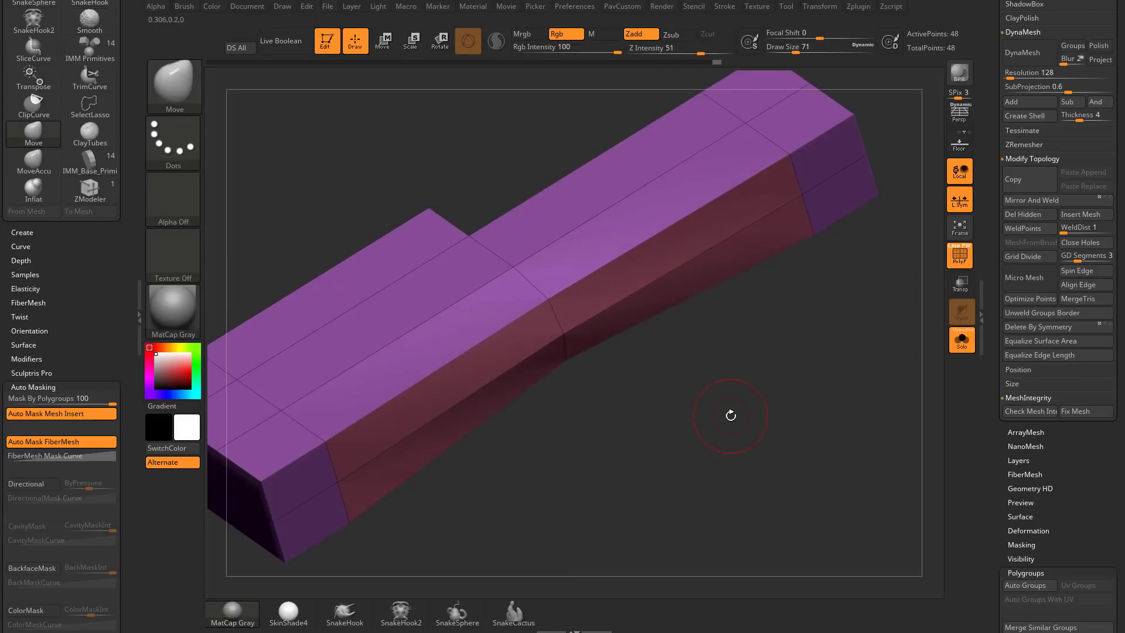
{"action": "key", "text": "ctrl+z"}
{"action": "left_click_drag", "start_coordinate": [731, 416], "coordinate": [757, 421]}
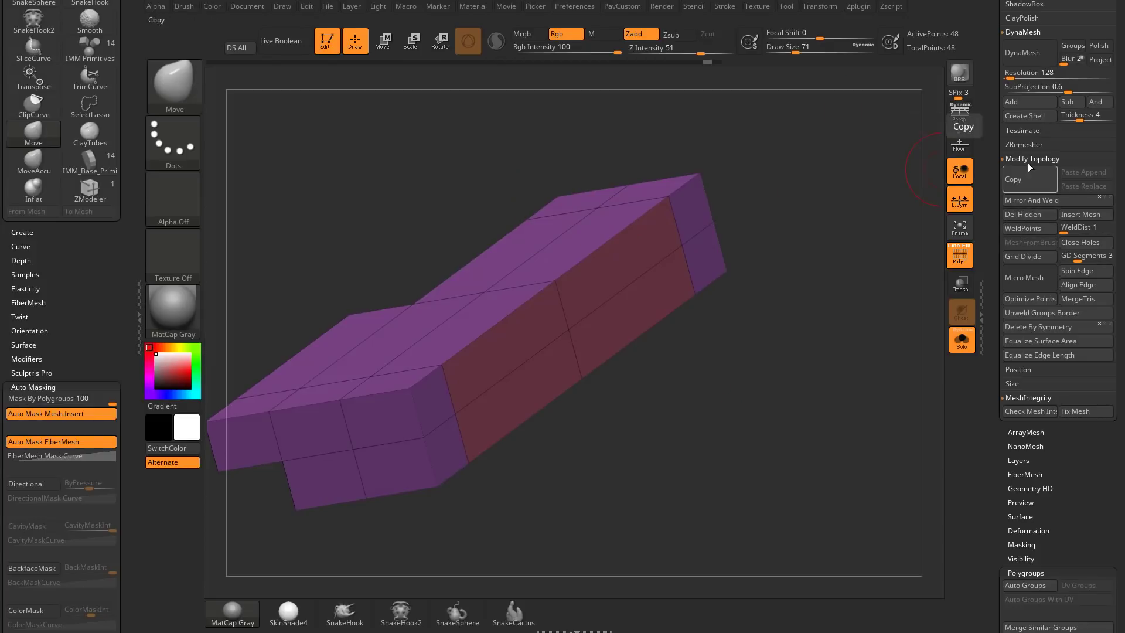
Step: Switch back to the ZModeler brush and review the Insert options in its edge actions
{"action": "mouse_move", "coordinate": [840, 334]}
{"action": "left_mouse_down"}
{"action": "mouse_move", "coordinate": [813, 328]}
{"action": "mouse_move", "coordinate": [815, 349]}
{"action": "left_mouse_up"}
{"action": "key", "text": "s"}
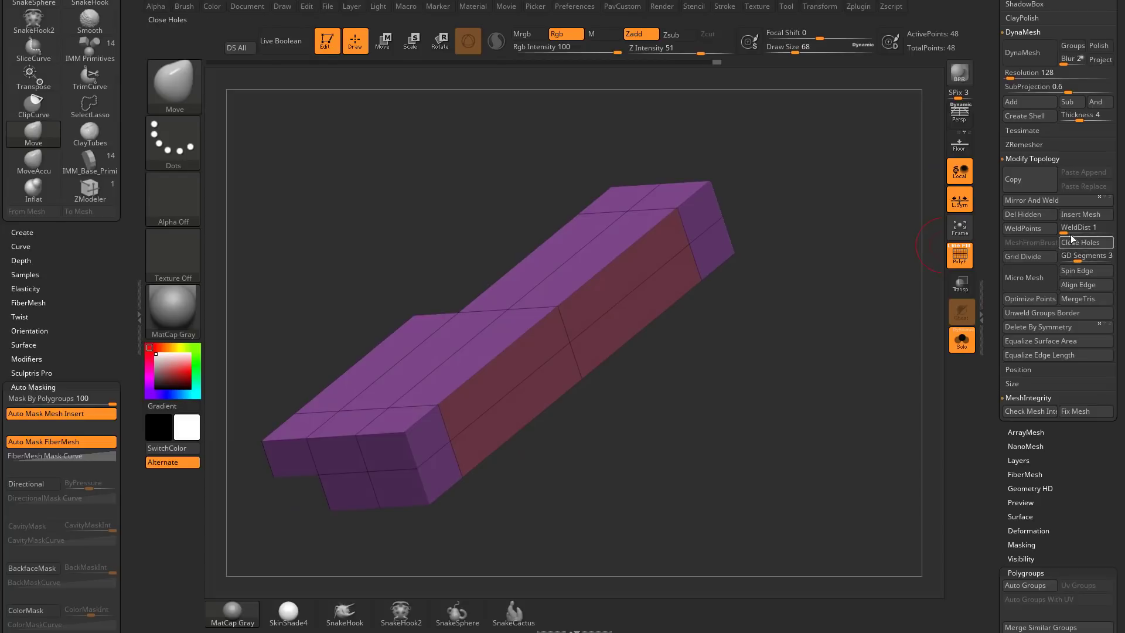
{"action": "left_click_drag", "start_coordinate": [783, 304], "coordinate": [772, 340], "text": "alt"}
{"action": "key", "text": "b"}
{"action": "key", "text": "z"}
{"action": "key", "text": "m"}
{"action": "key", "text": "space"}
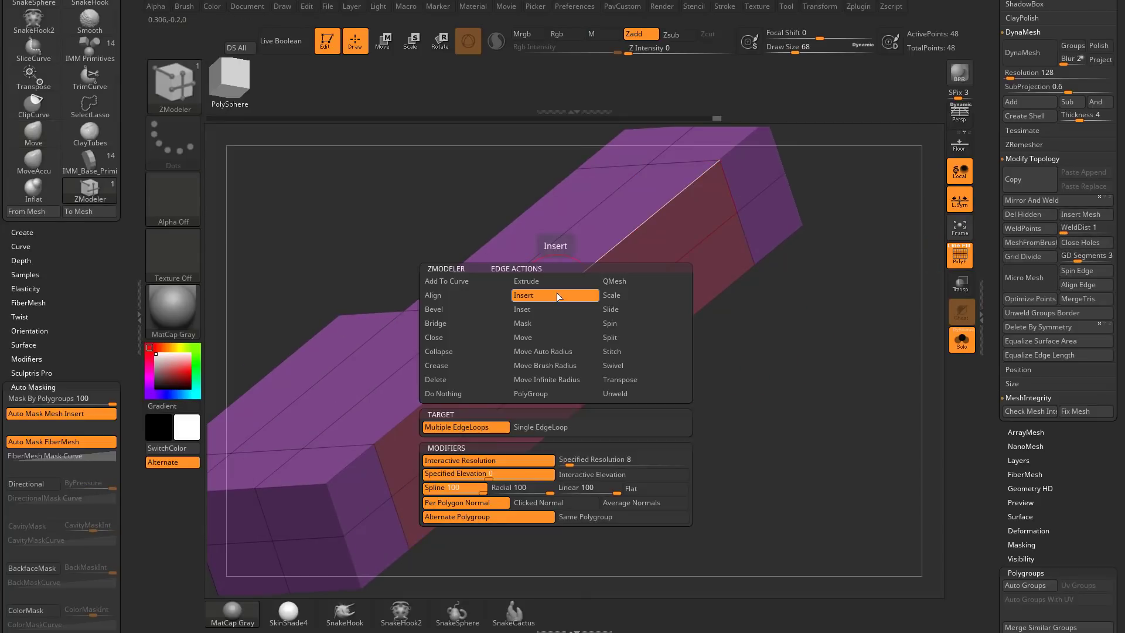
{"action": "mouse_move", "coordinate": [728, 333]}
{"action": "left_mouse_down"}
{"action": "mouse_move", "coordinate": [685, 336]}
{"action": "mouse_move", "coordinate": [708, 296]}
{"action": "left_mouse_up"}
Step: Slice the bar diagonally near its middle with SliceCurve and examine the cut corner up close
{"action": "left_click", "coordinate": [196, 99], "text": "ctrl+shift"}
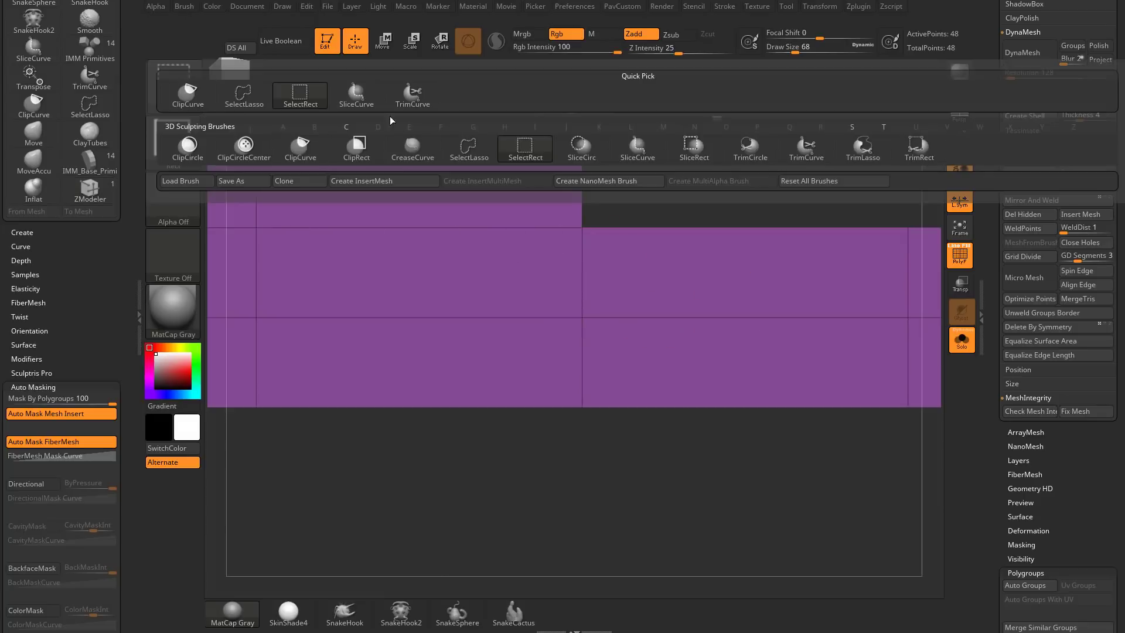
{"action": "left_click", "coordinate": [356, 93]}
{"action": "mouse_move", "coordinate": [675, 162]}
{"action": "left_mouse_down", "text": "ctrl+shift"}
{"action": "mouse_move", "coordinate": [547, 476]}
{"action": "mouse_move", "coordinate": [550, 537]}
{"action": "left_mouse_up", "text": "ctrl+shift"}
{"action": "left_click_drag", "start_coordinate": [718, 487], "coordinate": [731, 234]}
{"action": "scroll", "coordinate": [686, 297], "scroll_direction": "up", "scroll_amount": 2}
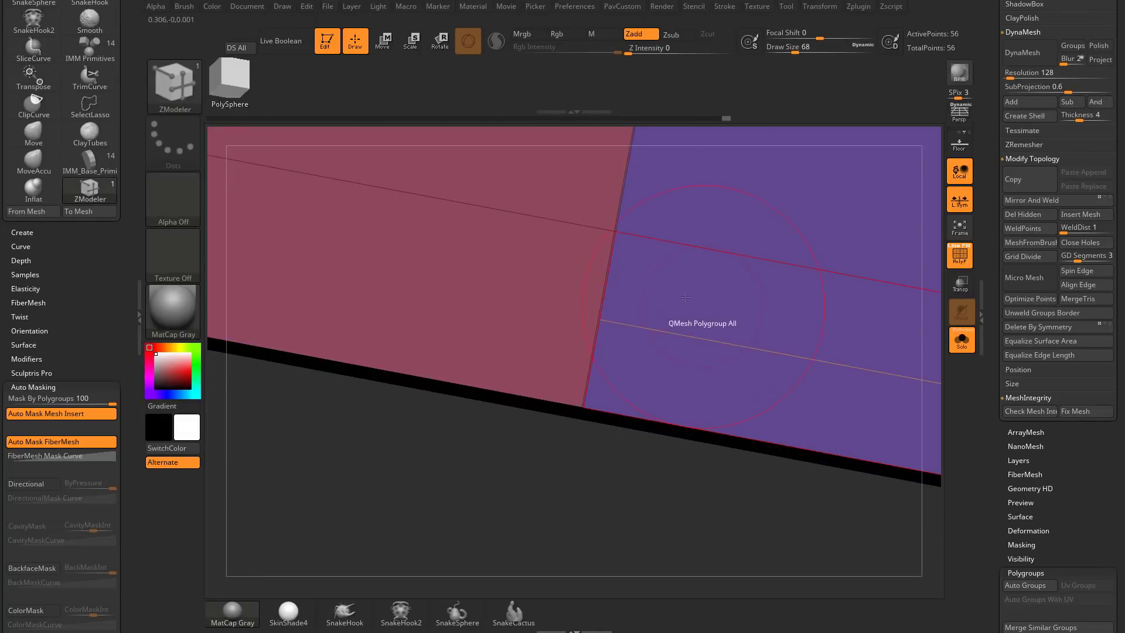
{"action": "left_click_drag", "start_coordinate": [551, 498], "coordinate": [577, 439], "text": "alt"}
{"action": "mouse_move", "coordinate": [577, 439]}
{"action": "left_mouse_down"}
{"action": "mouse_move", "coordinate": [680, 530]}
{"action": "mouse_move", "coordinate": [636, 498]}
{"action": "left_mouse_up"}
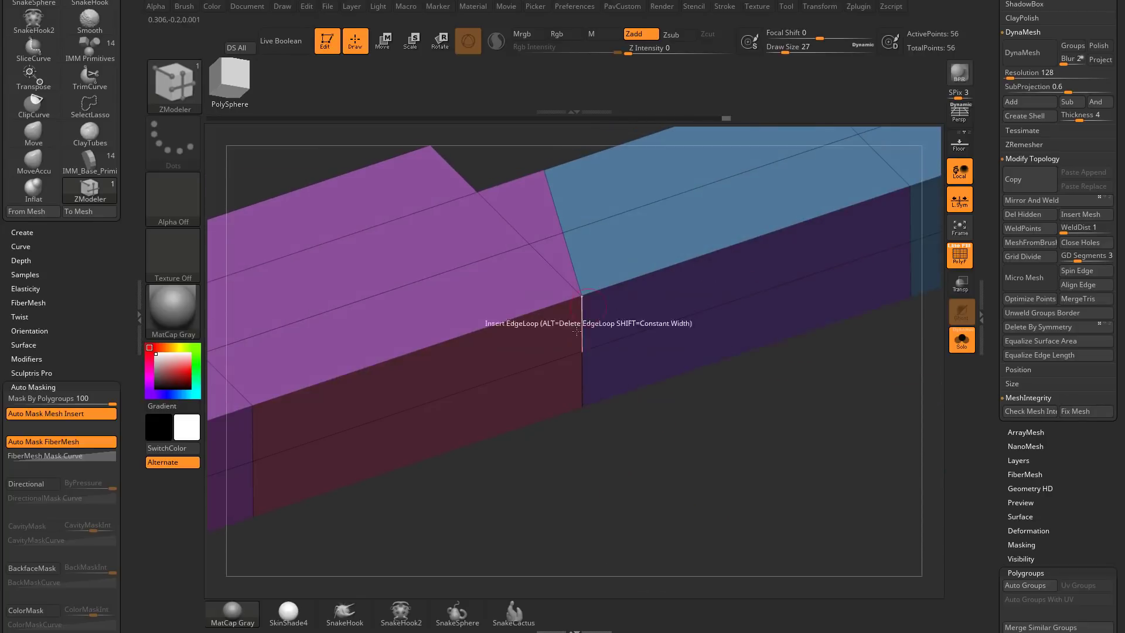
{"action": "mouse_move", "coordinate": [869, 485]}
{"action": "left_mouse_down"}
{"action": "mouse_move", "coordinate": [876, 450]}
{"action": "mouse_move", "coordinate": [880, 491]}
{"action": "left_mouse_up"}
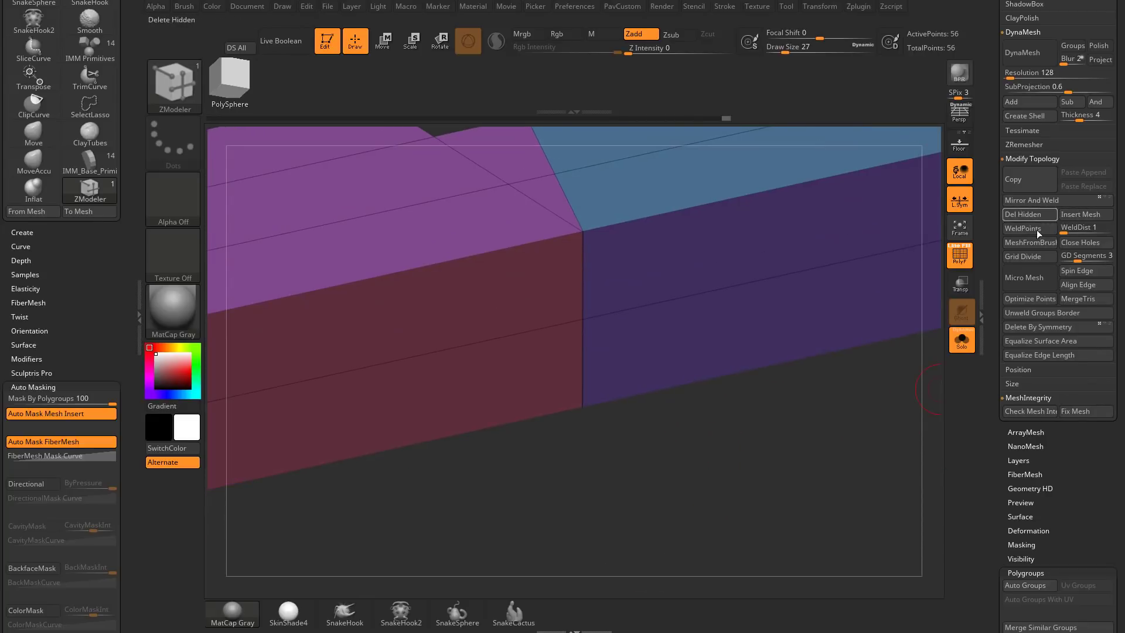
Step: Set WeldDist to 15, weld the bar's nearby points and examine the sliced bar
{"action": "left_click", "coordinate": [1081, 227]}
{"action": "type", "text": "15"}
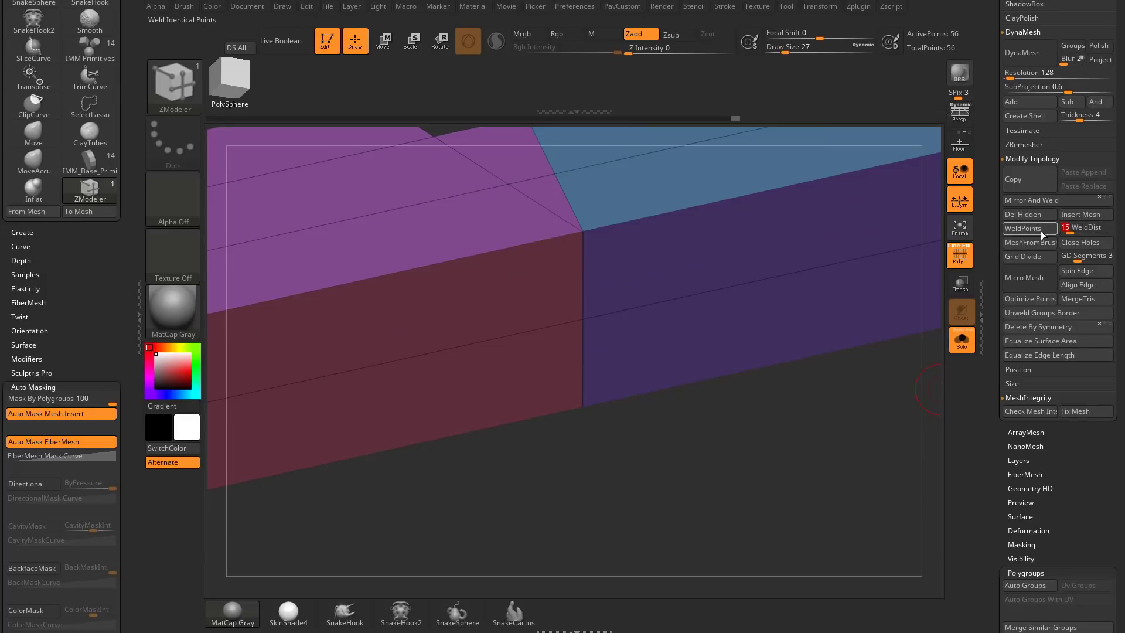
{"action": "mouse_move", "coordinate": [637, 477]}
{"action": "left_mouse_down"}
{"action": "mouse_move", "coordinate": [636, 293]}
{"action": "mouse_move", "coordinate": [612, 479]}
{"action": "mouse_move", "coordinate": [658, 442]}
{"action": "mouse_move", "coordinate": [640, 374]}
{"action": "mouse_move", "coordinate": [691, 254]}
{"action": "mouse_move", "coordinate": [726, 422]}
{"action": "mouse_move", "coordinate": [810, 325]}
{"action": "mouse_move", "coordinate": [809, 359]}
{"action": "left_mouse_up"}
{"action": "key", "text": "s"}
{"action": "mouse_move", "coordinate": [809, 359]}
{"action": "left_mouse_down"}
{"action": "mouse_move", "coordinate": [771, 377]}
{"action": "mouse_move", "coordinate": [796, 396]}
{"action": "mouse_move", "coordinate": [785, 369]}
{"action": "left_mouse_up"}
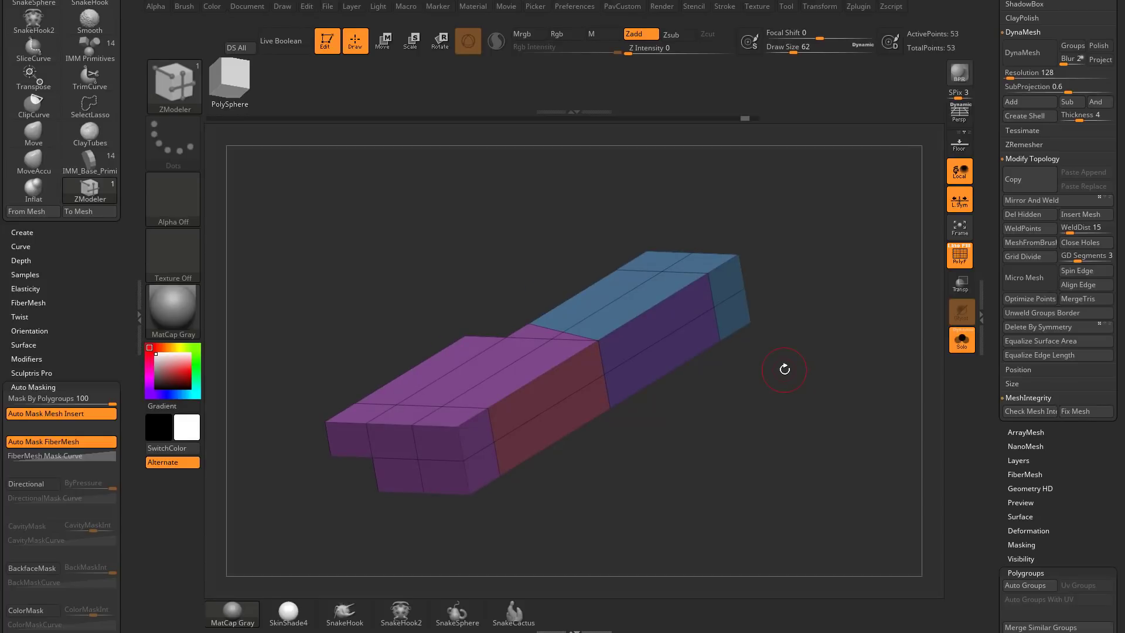